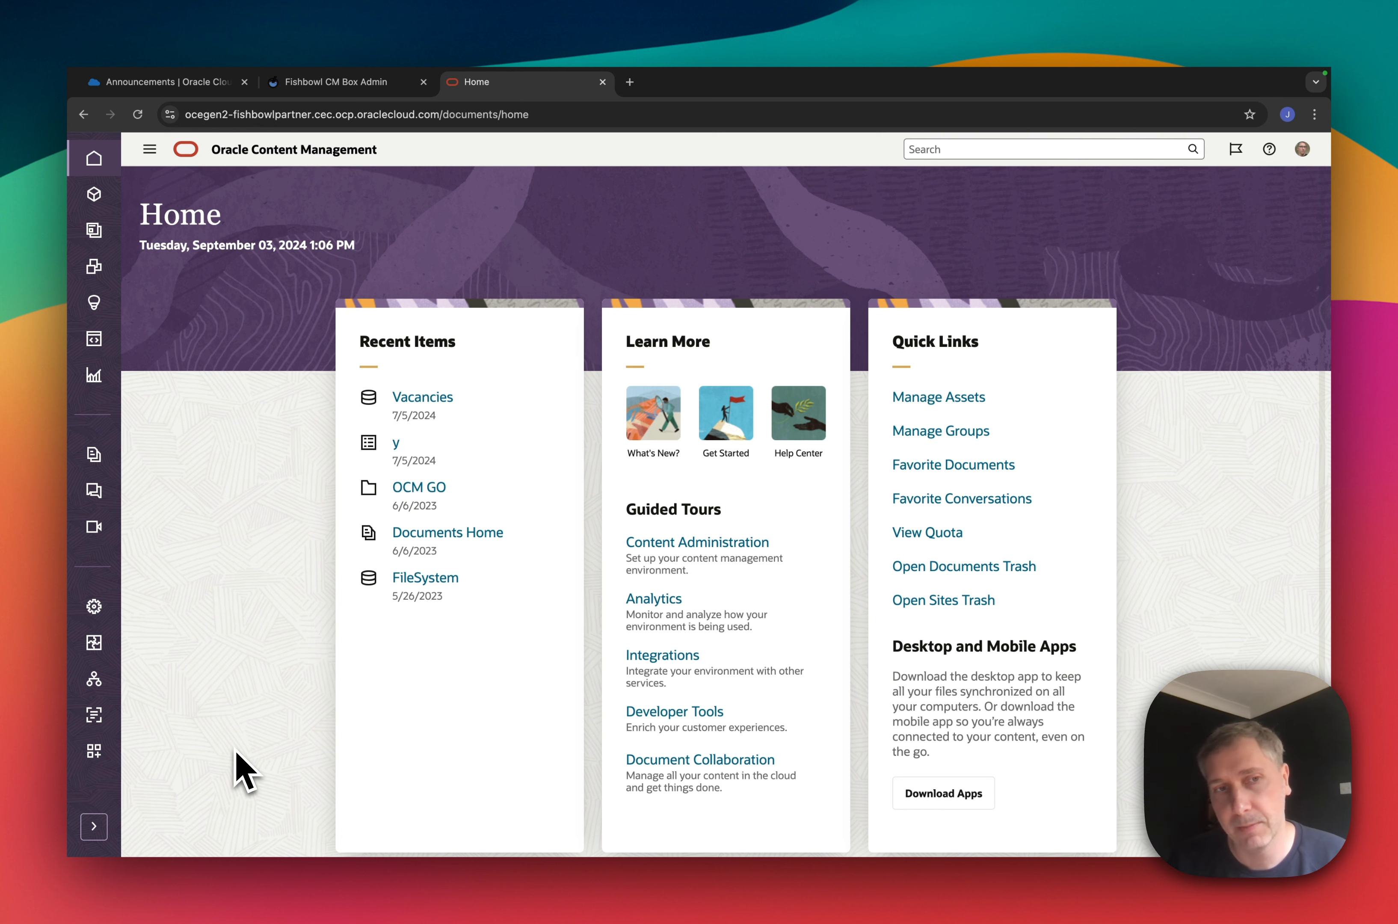
# Open the list of asset types in the content administration area
pyautogui.click(111, 688)
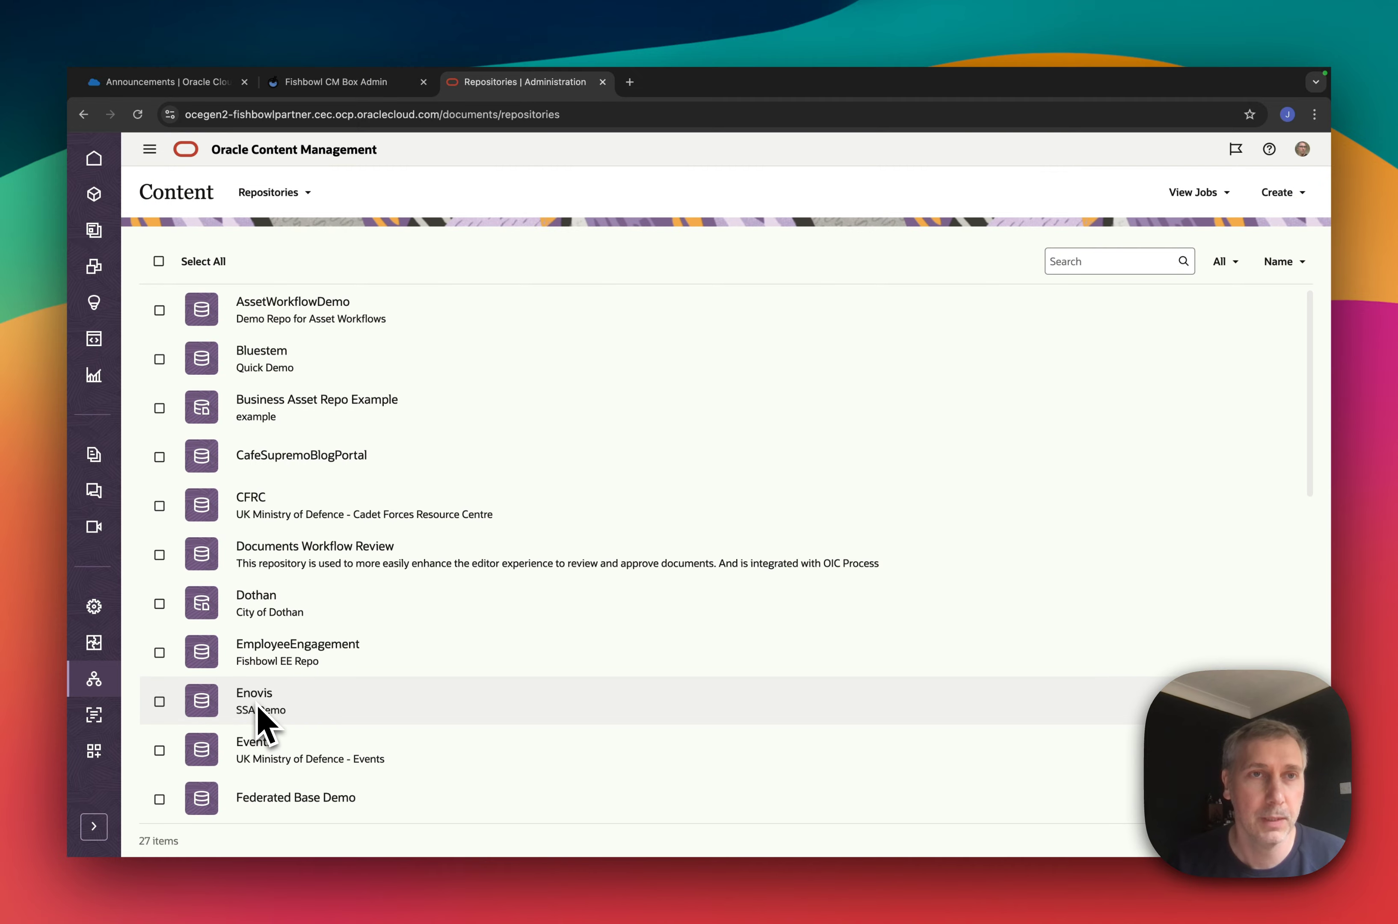
pyautogui.click(300, 197)
pyautogui.click(317, 459)
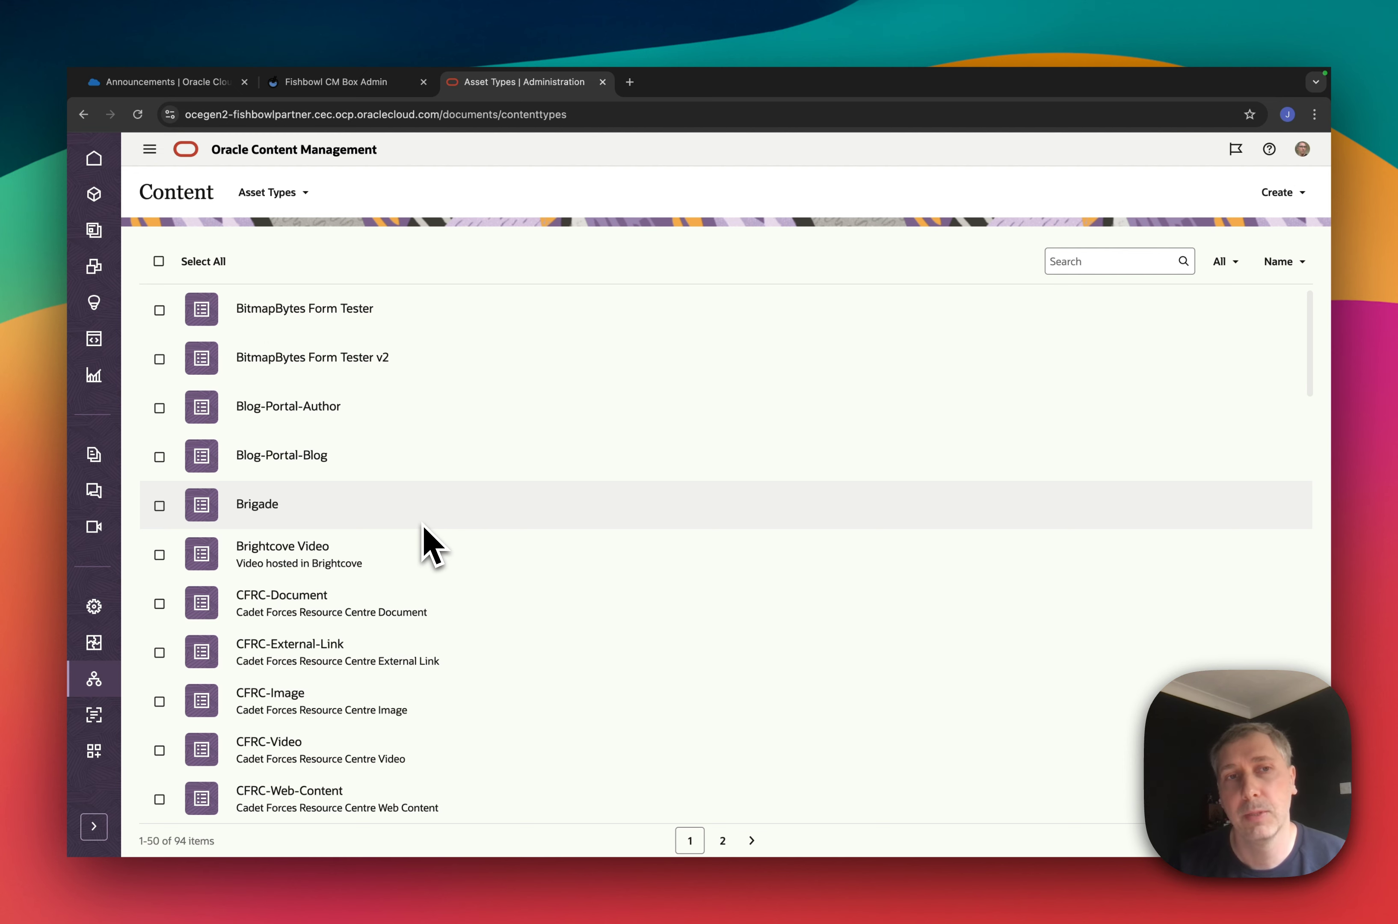
# Create a new content type with the name and display name test2
pyautogui.click(1287, 193)
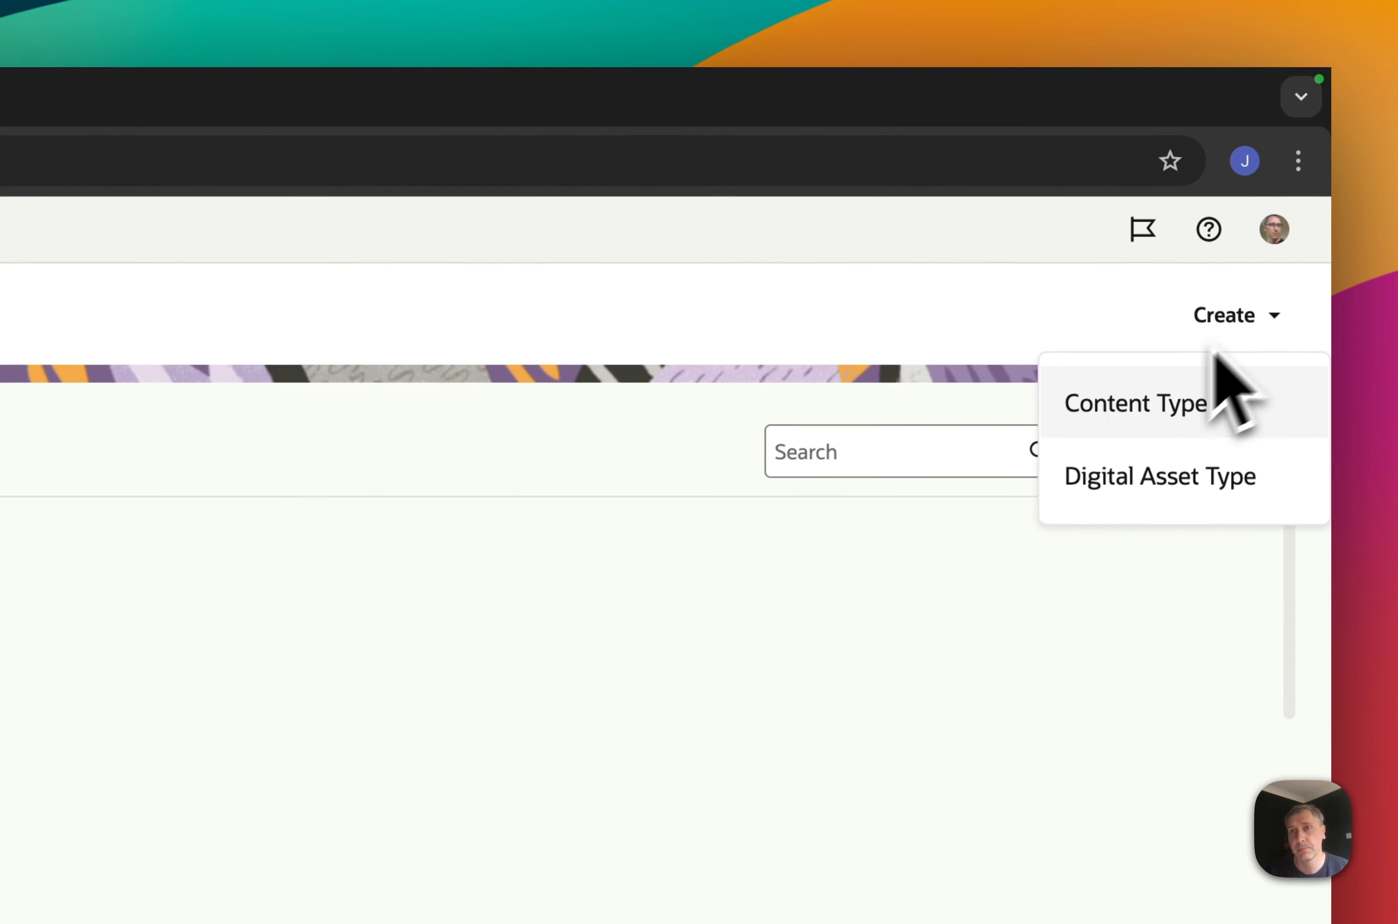
pyautogui.click(1227, 239)
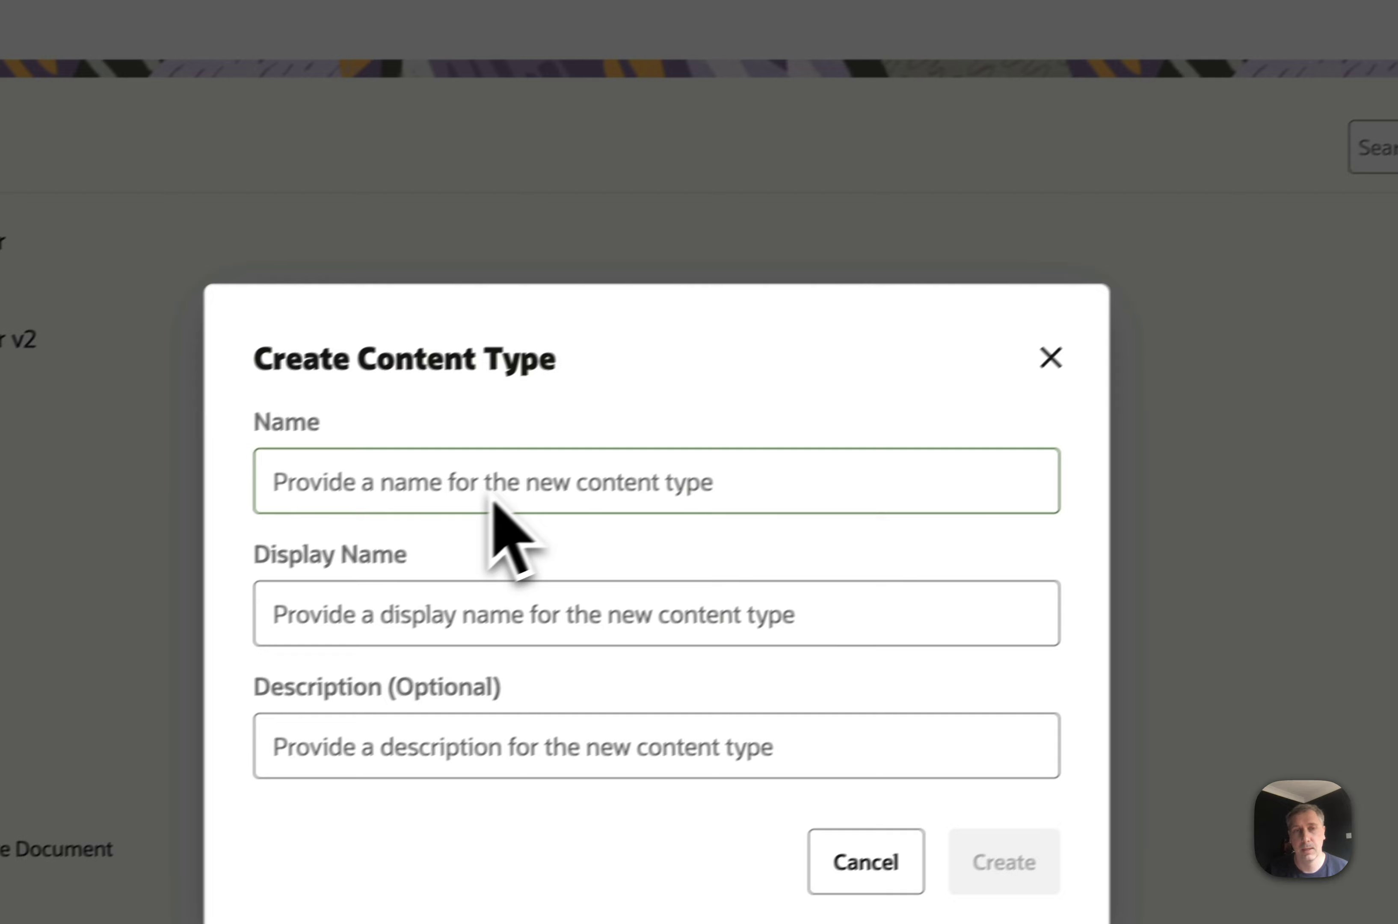
pyautogui.click(543, 498)
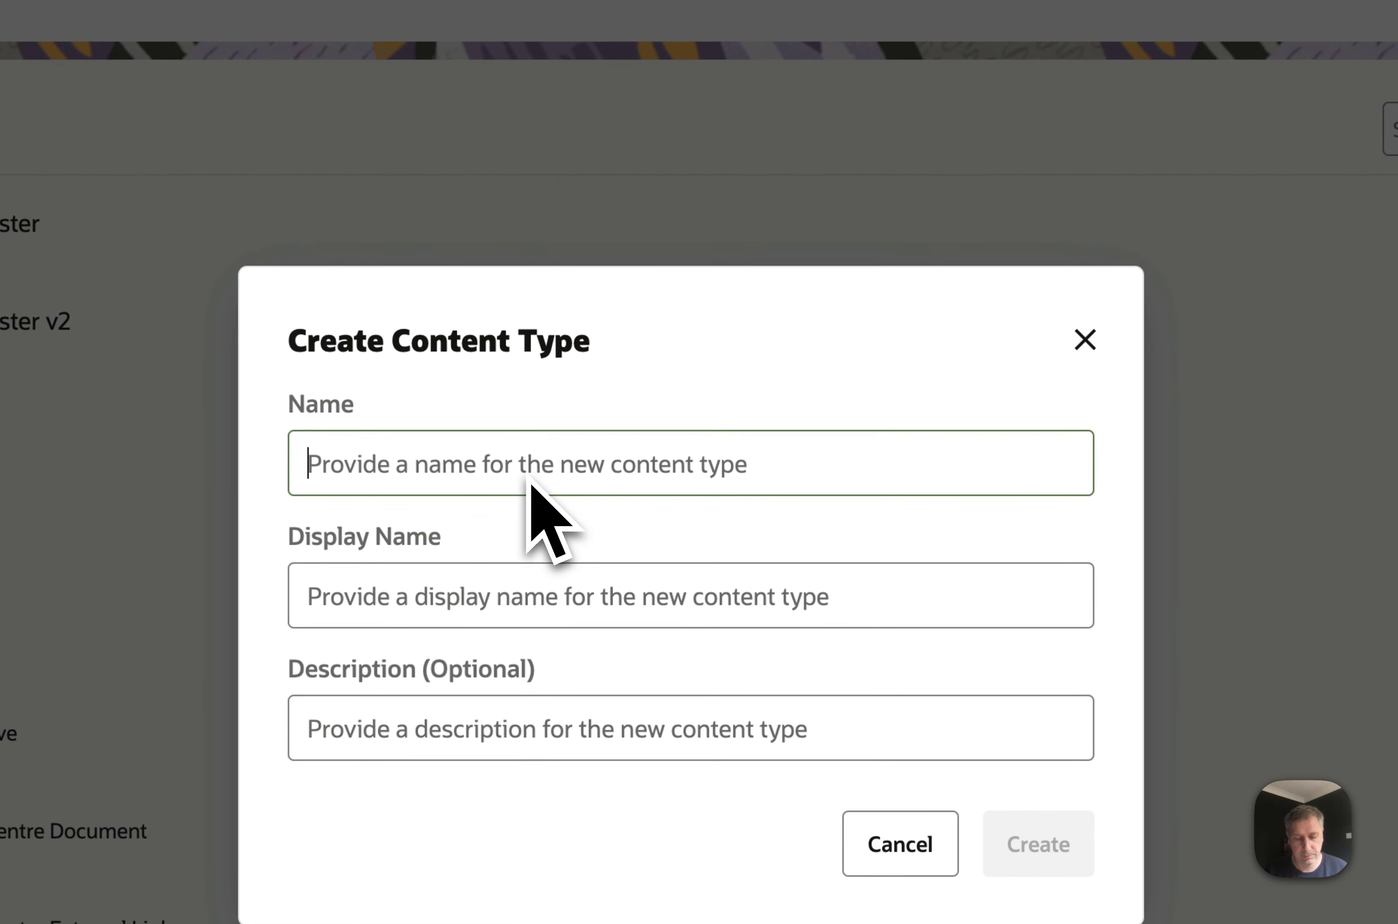
pyautogui.write('test')
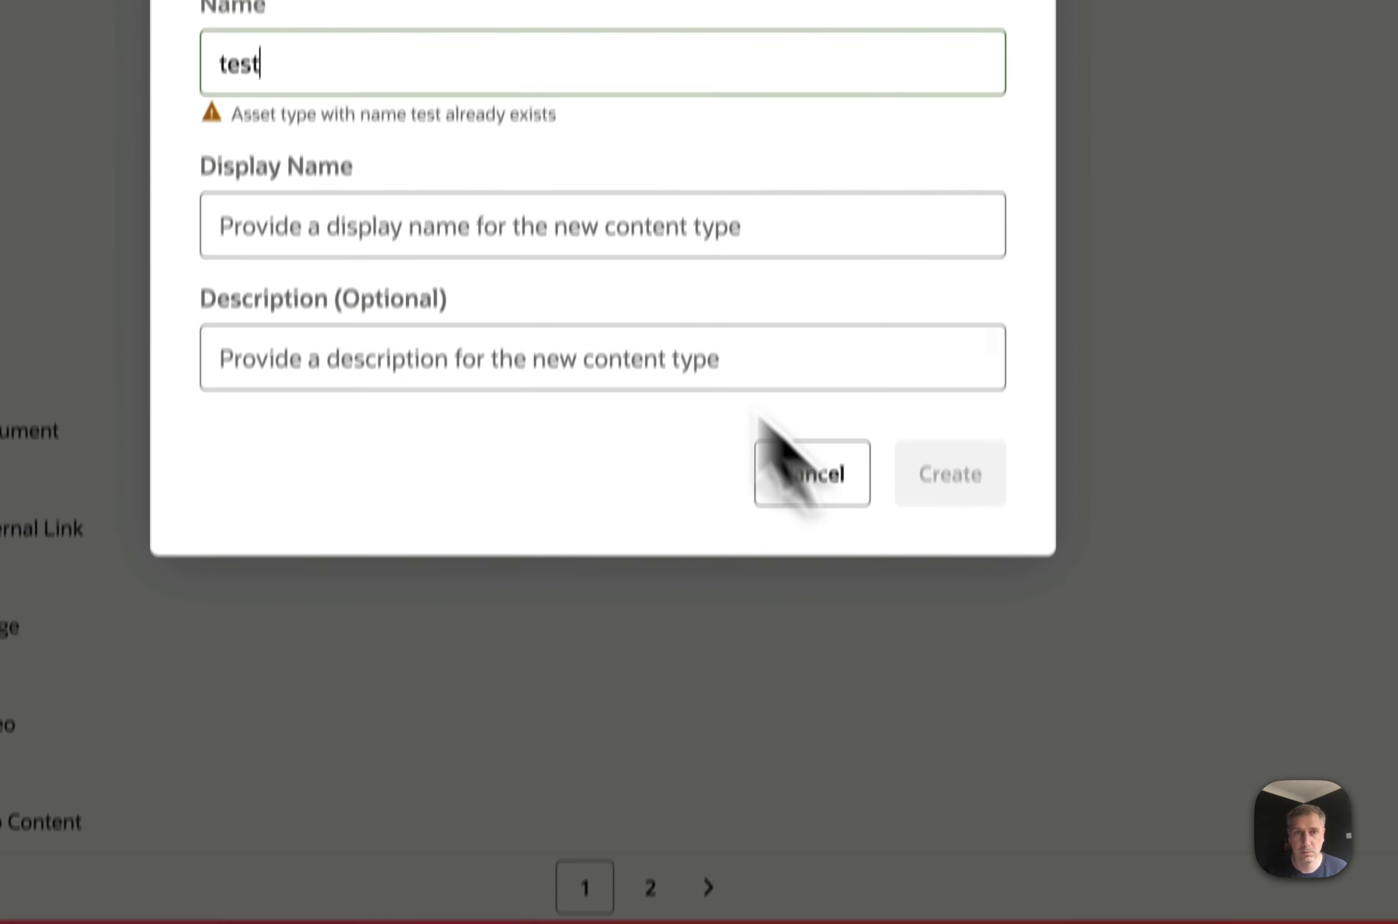
pyautogui.write('2')
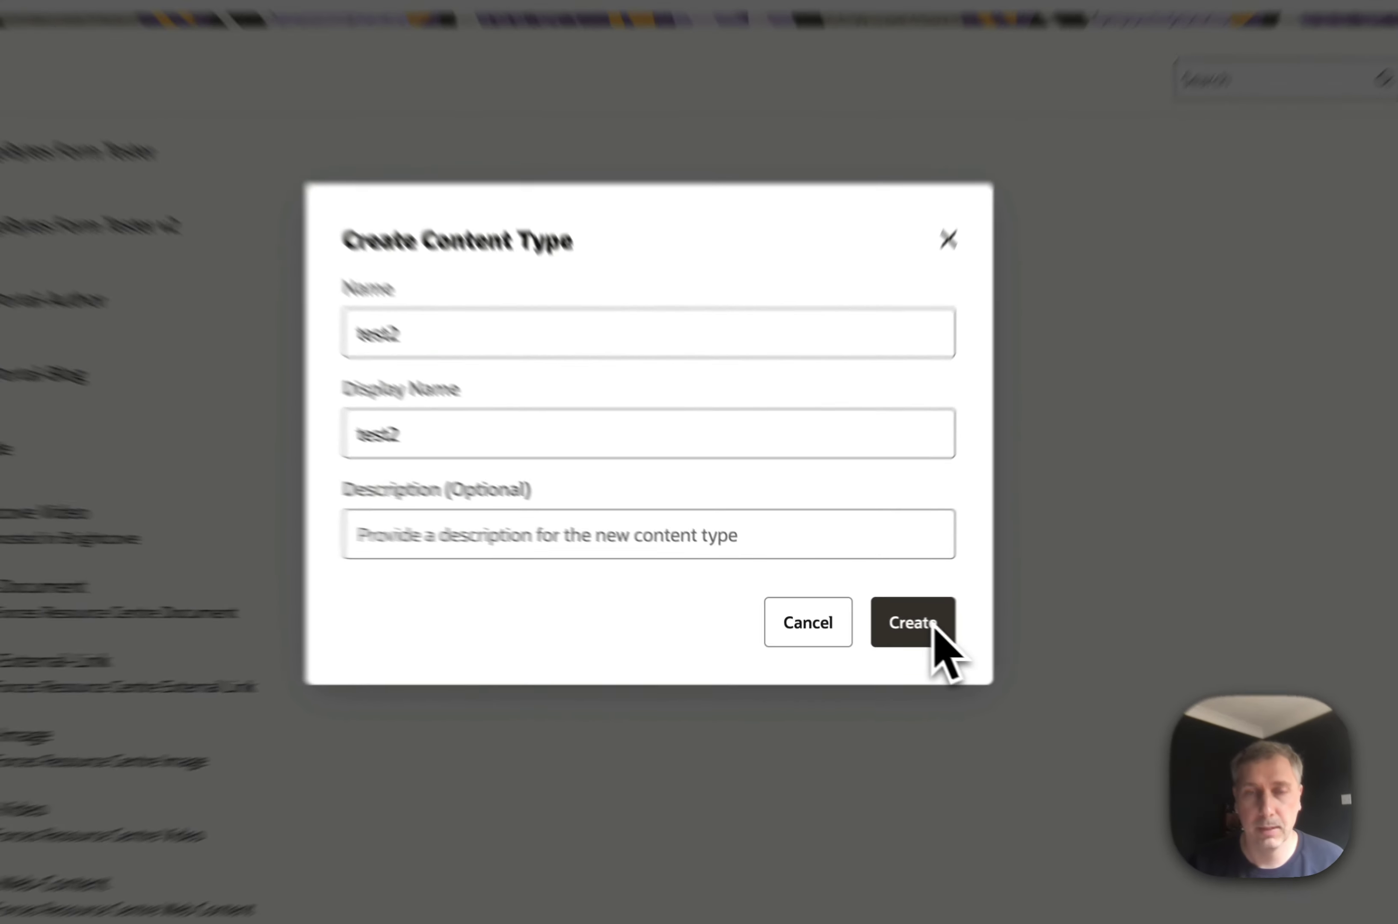
pyautogui.click(934, 626)
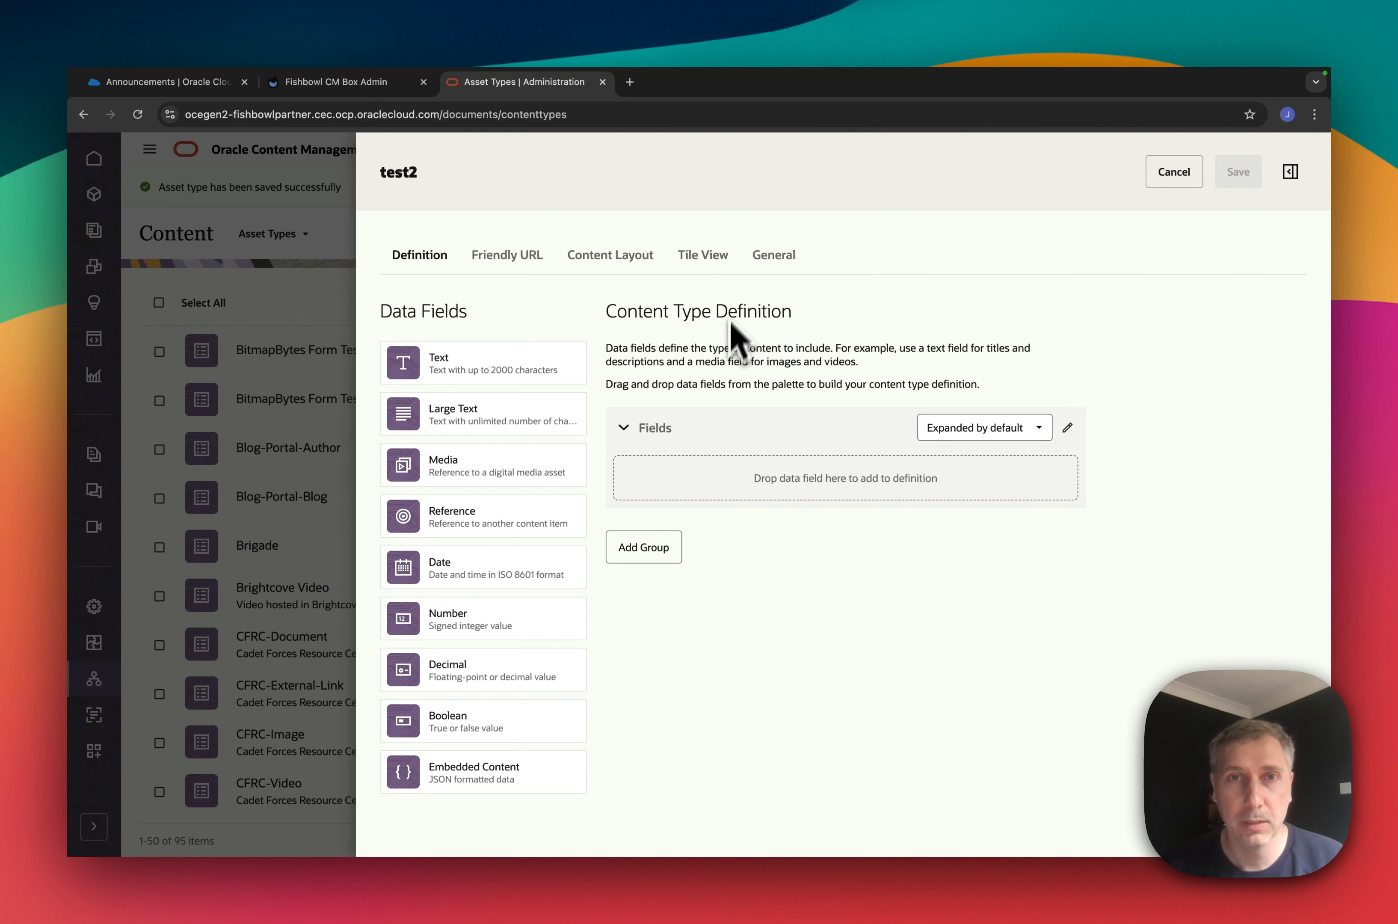
# Add a required, single-value Text field named "Example text field" to the test2 definition and save the content type
pyautogui.moveTo(432, 363); pyautogui.dragTo(758, 481)
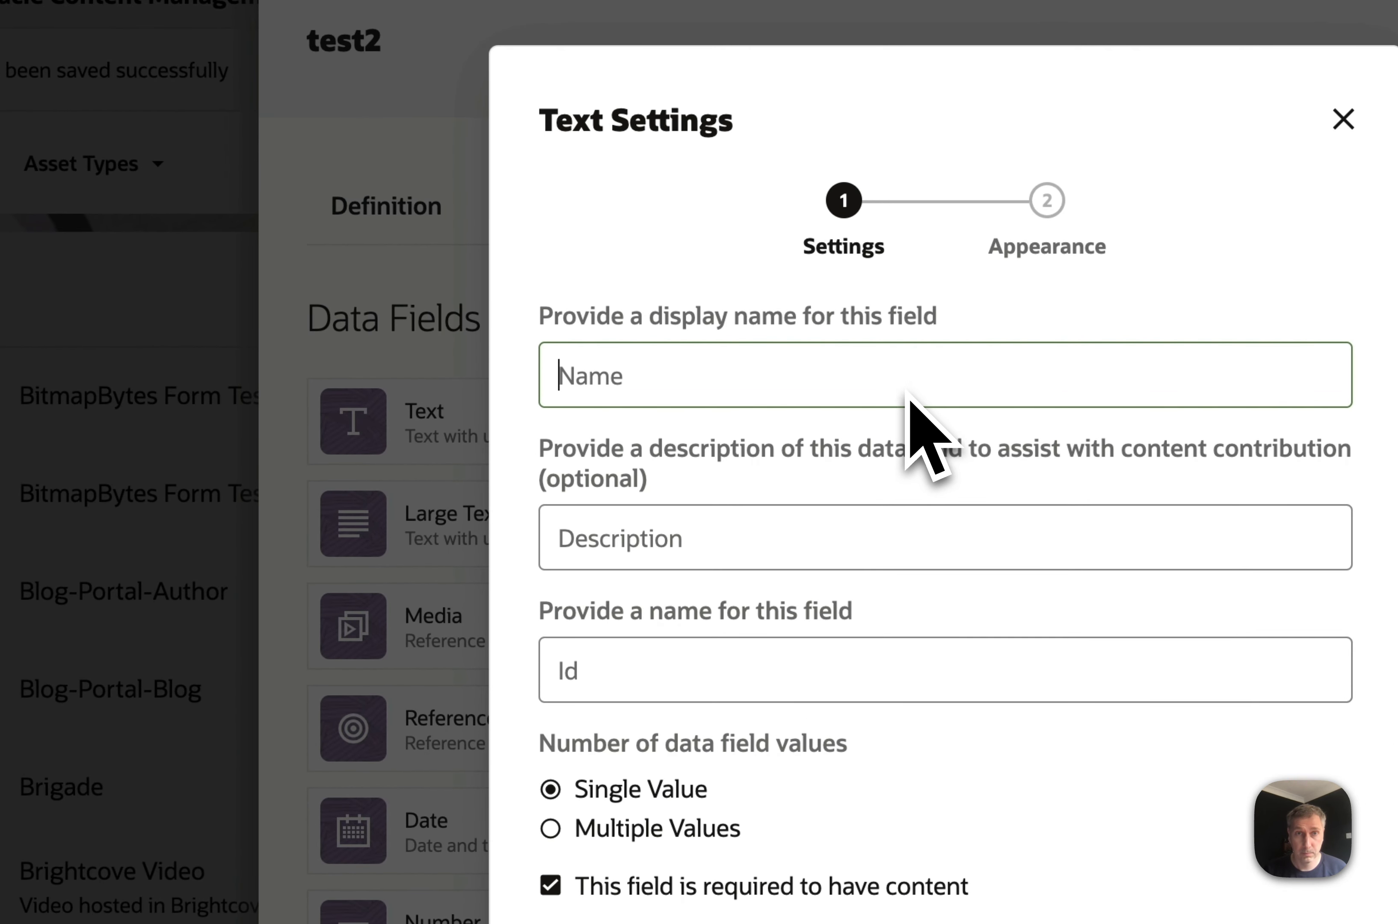
pyautogui.write('e text field')
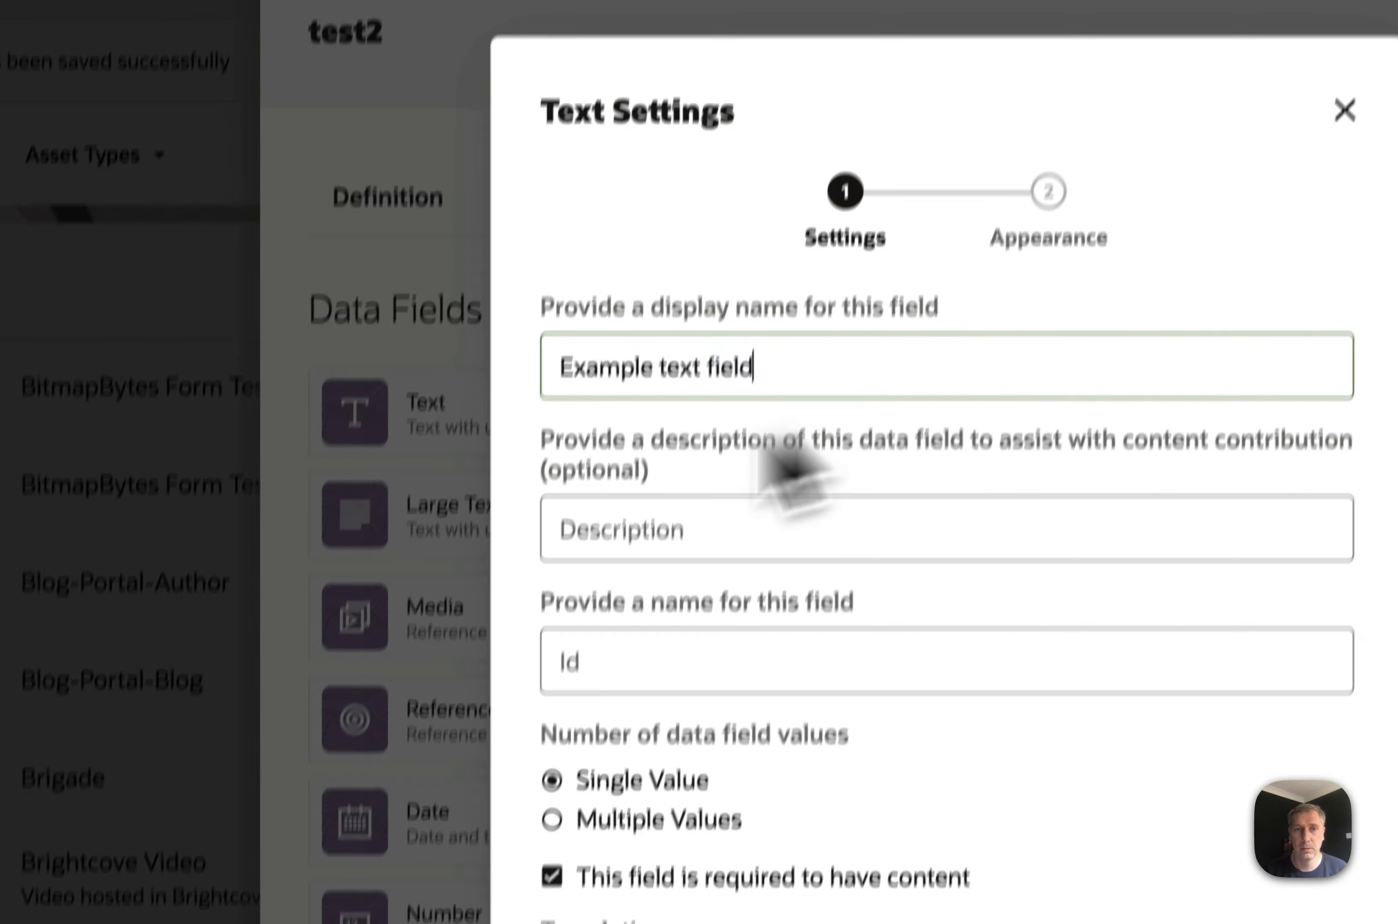
pyautogui.click(877, 787)
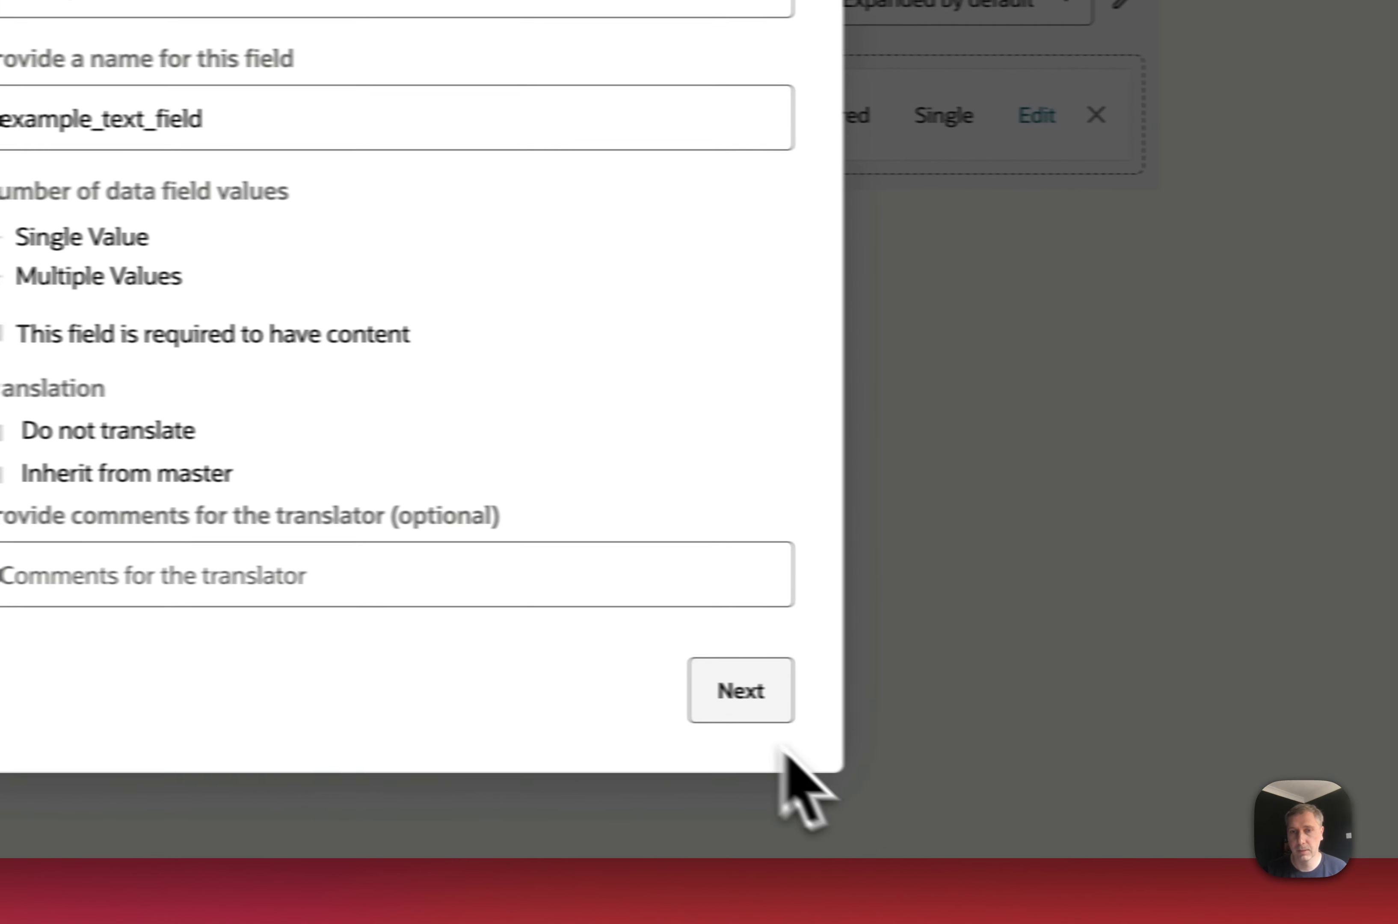
pyautogui.click(777, 717)
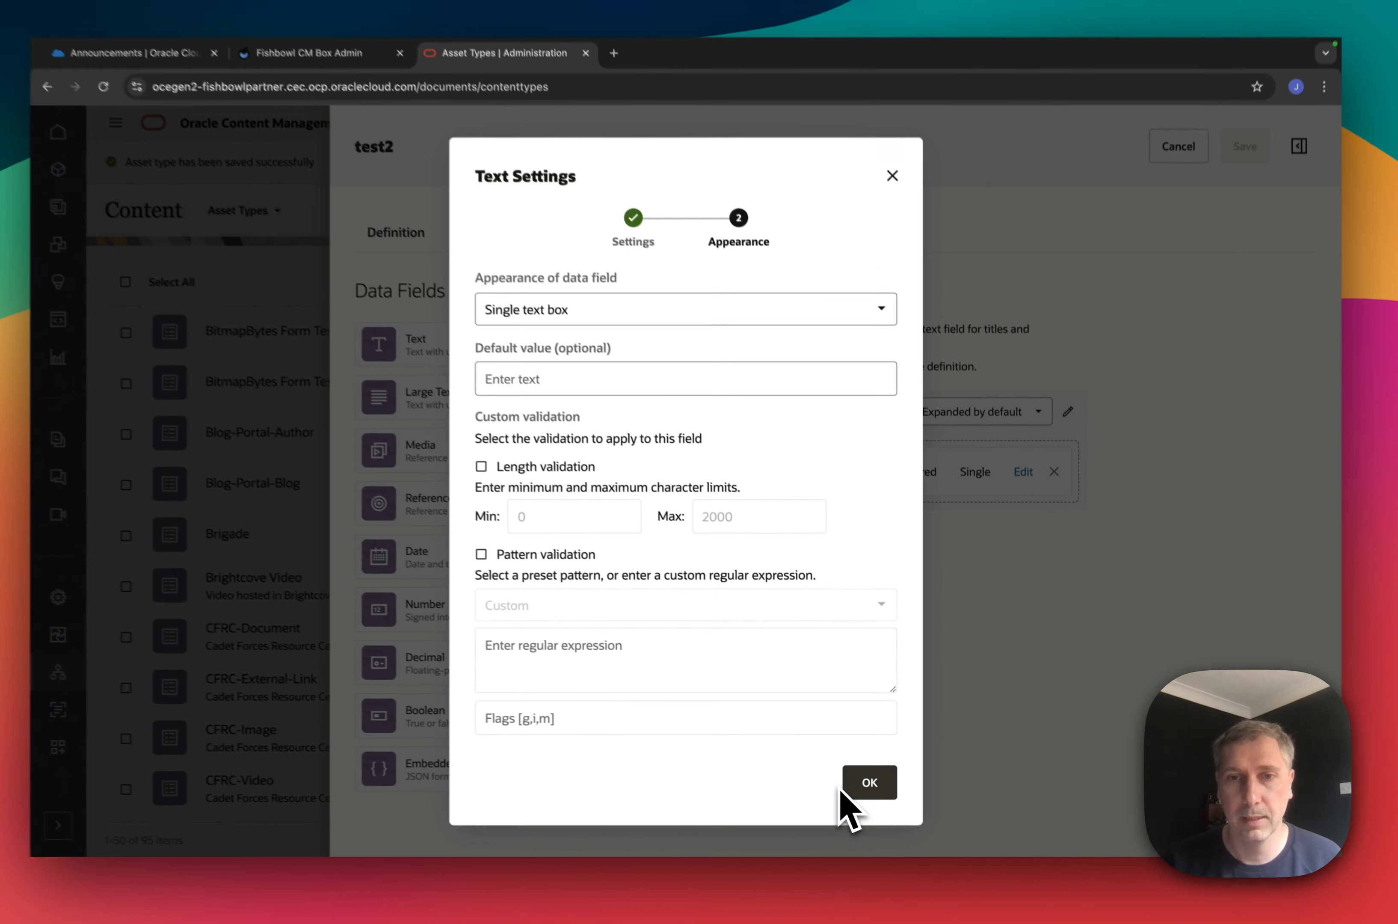
pyautogui.click(849, 783)
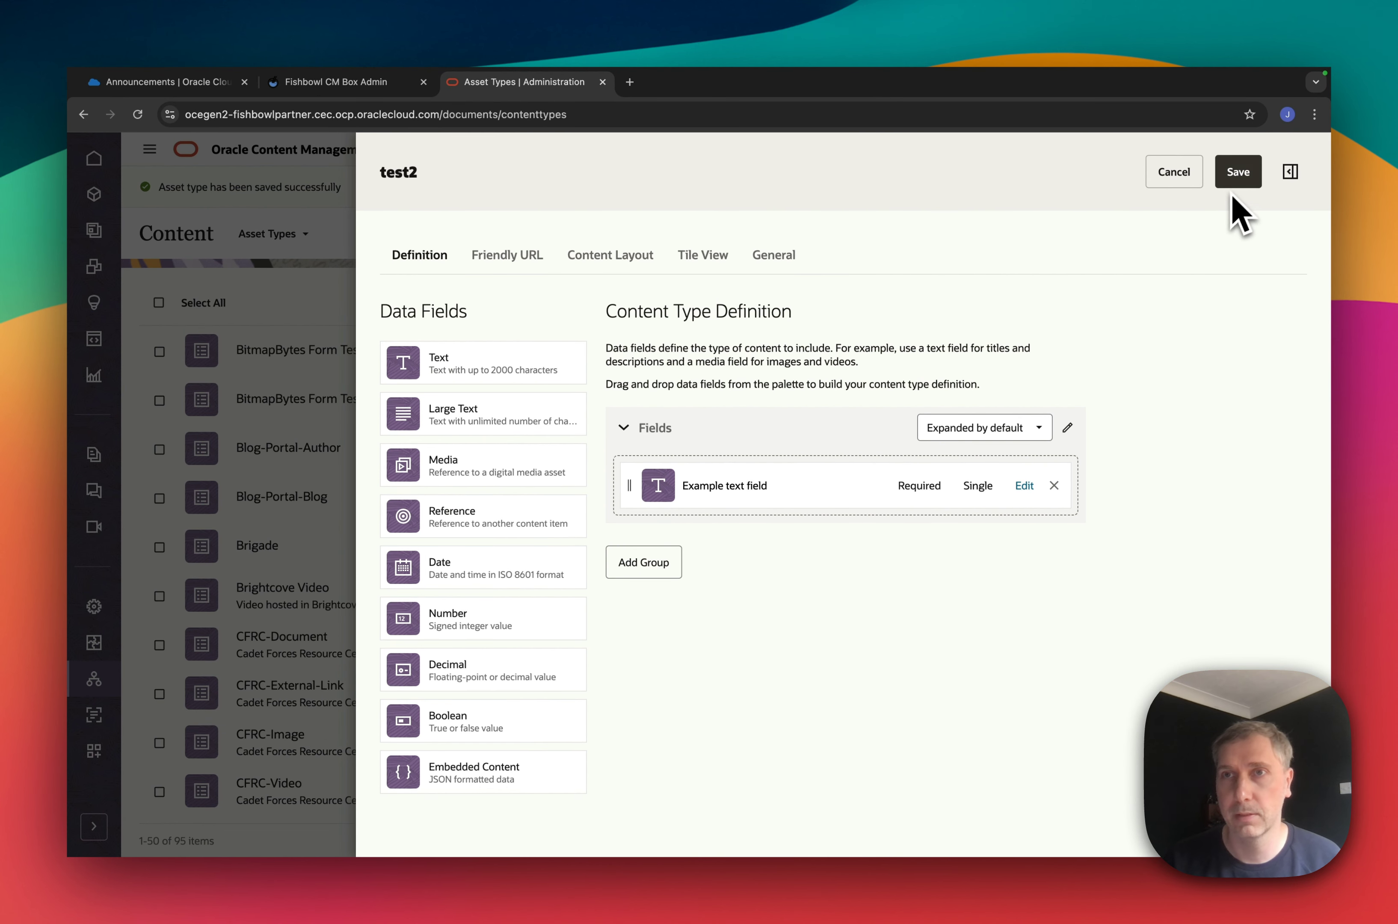
pyautogui.click(1238, 173)
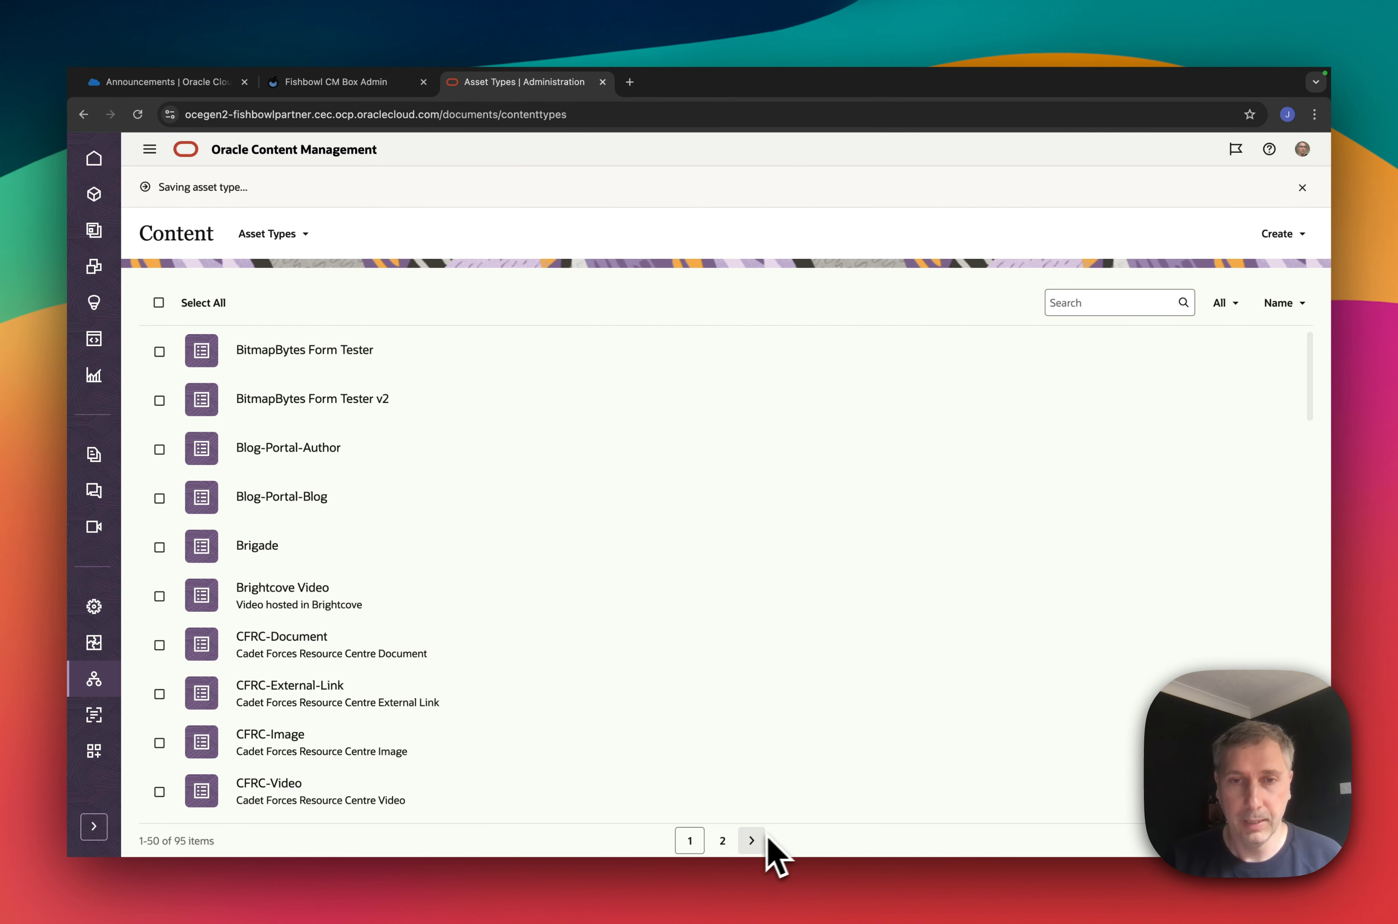
# Find the test2 content type on the second page of asset types and reopen its definition
pyautogui.click(737, 843)
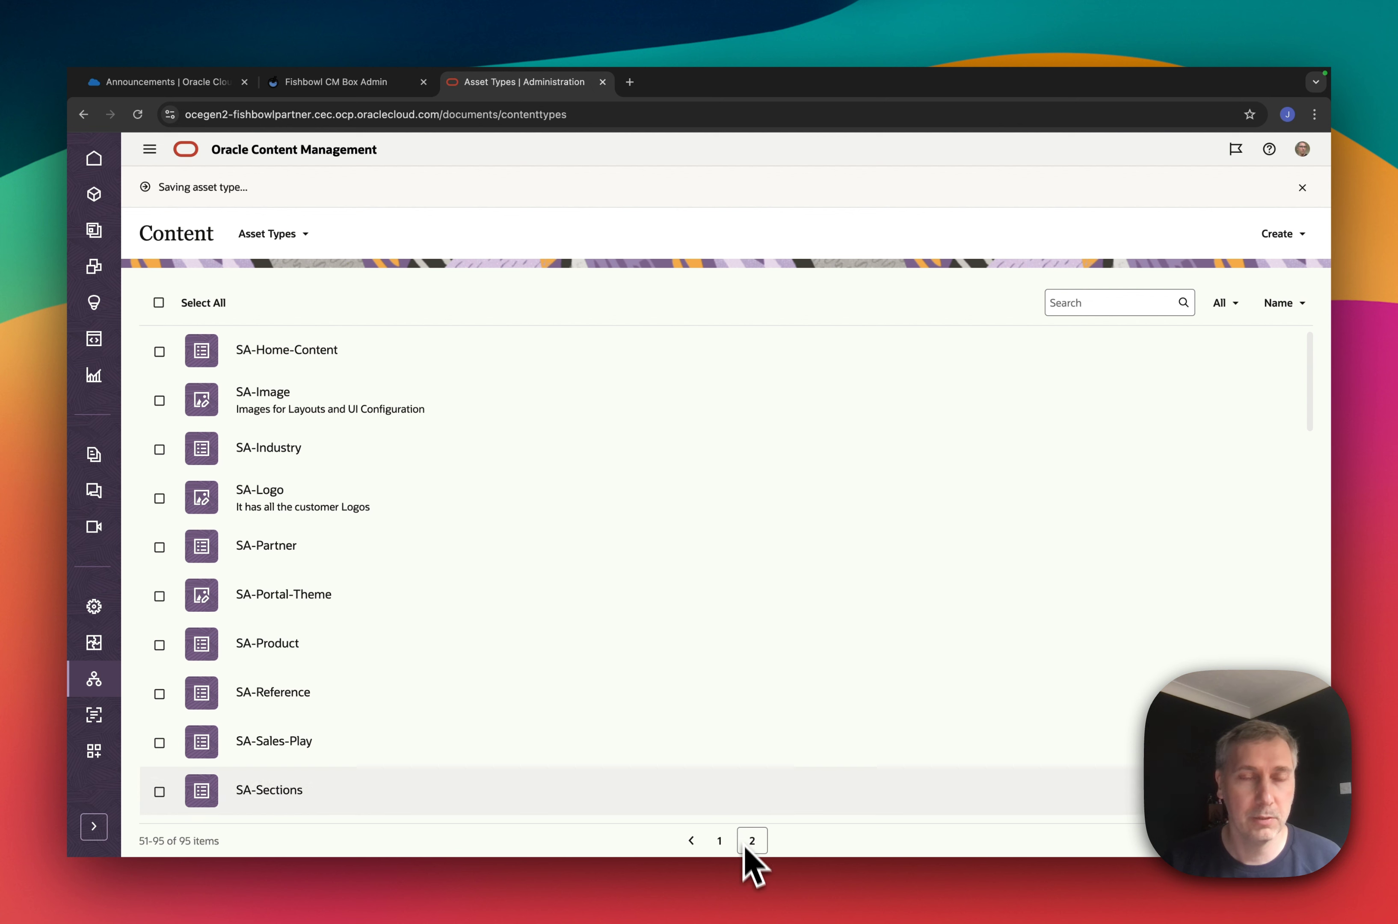
pyautogui.scroll(-1, 723, 762)
pyautogui.scroll(1, 685, 612)
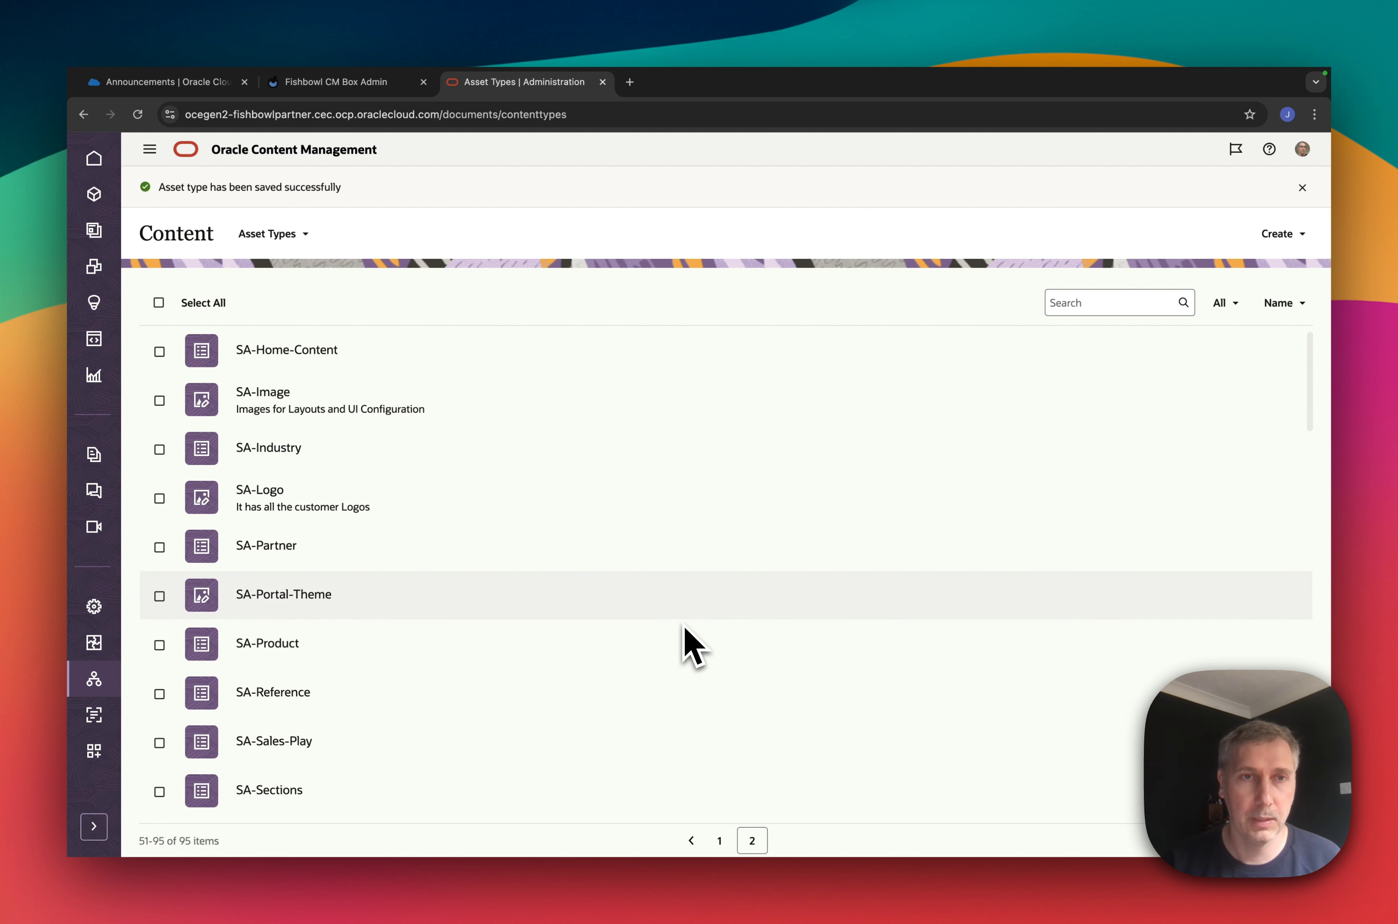
pyautogui.scroll(-20, 684, 619)
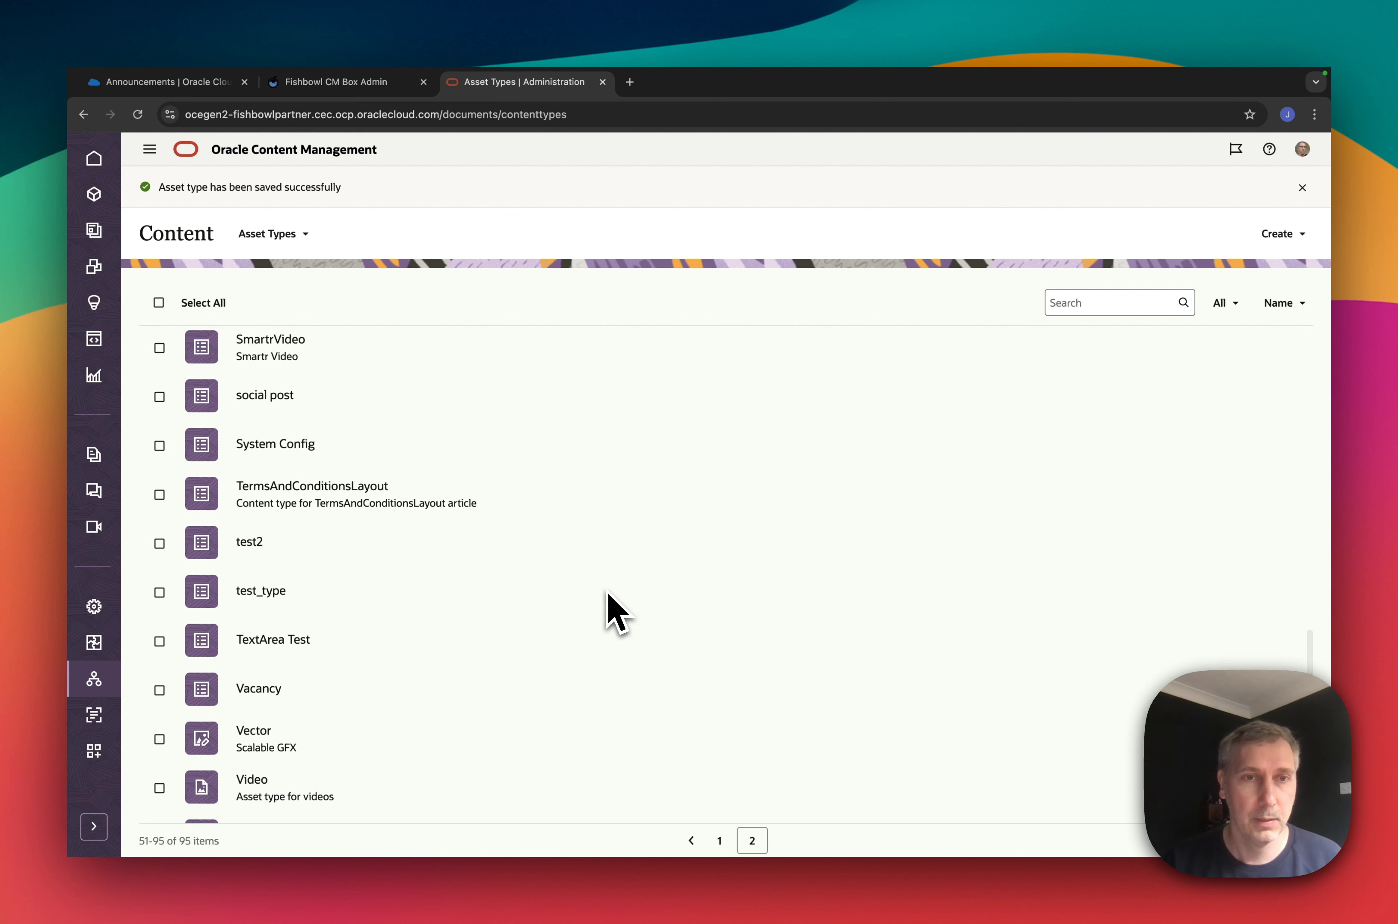
pyautogui.click(259, 534)
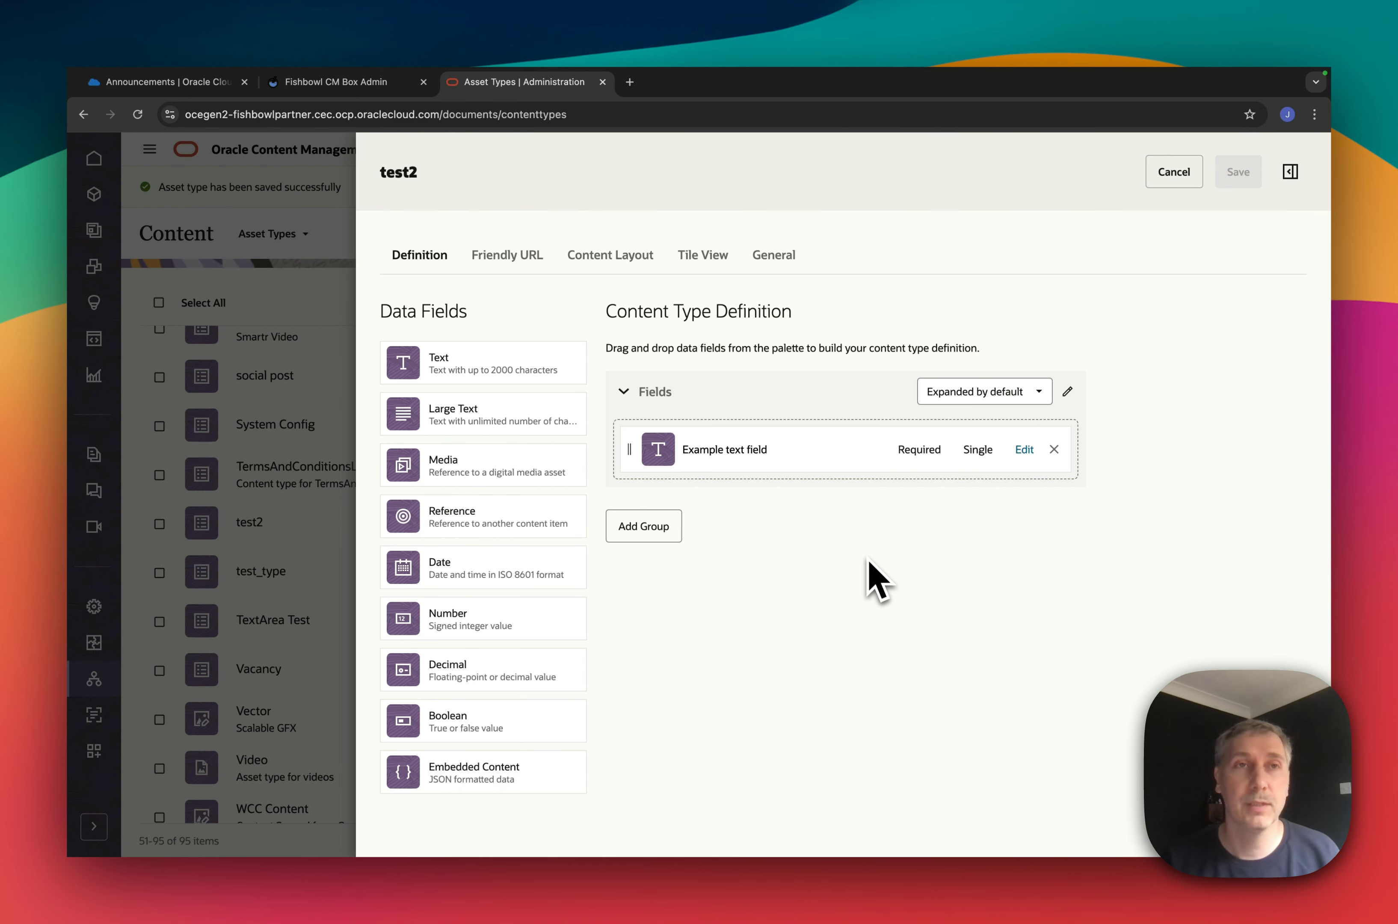
# Switch to Fishbowl CM Box Admin and examine the search and filter options of its type list
pyautogui.click(356, 79)
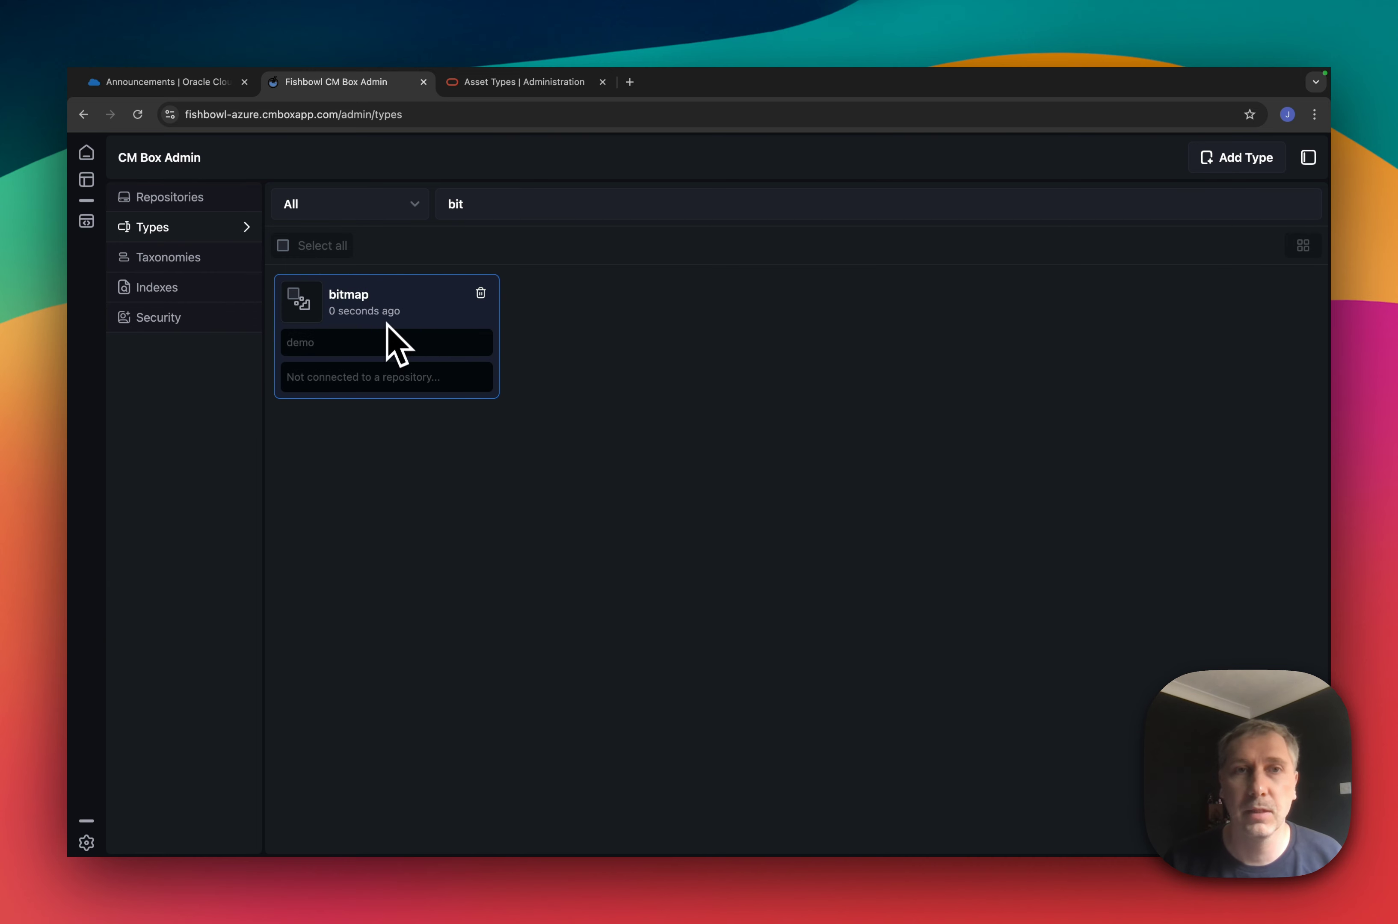
pyautogui.click(467, 212)
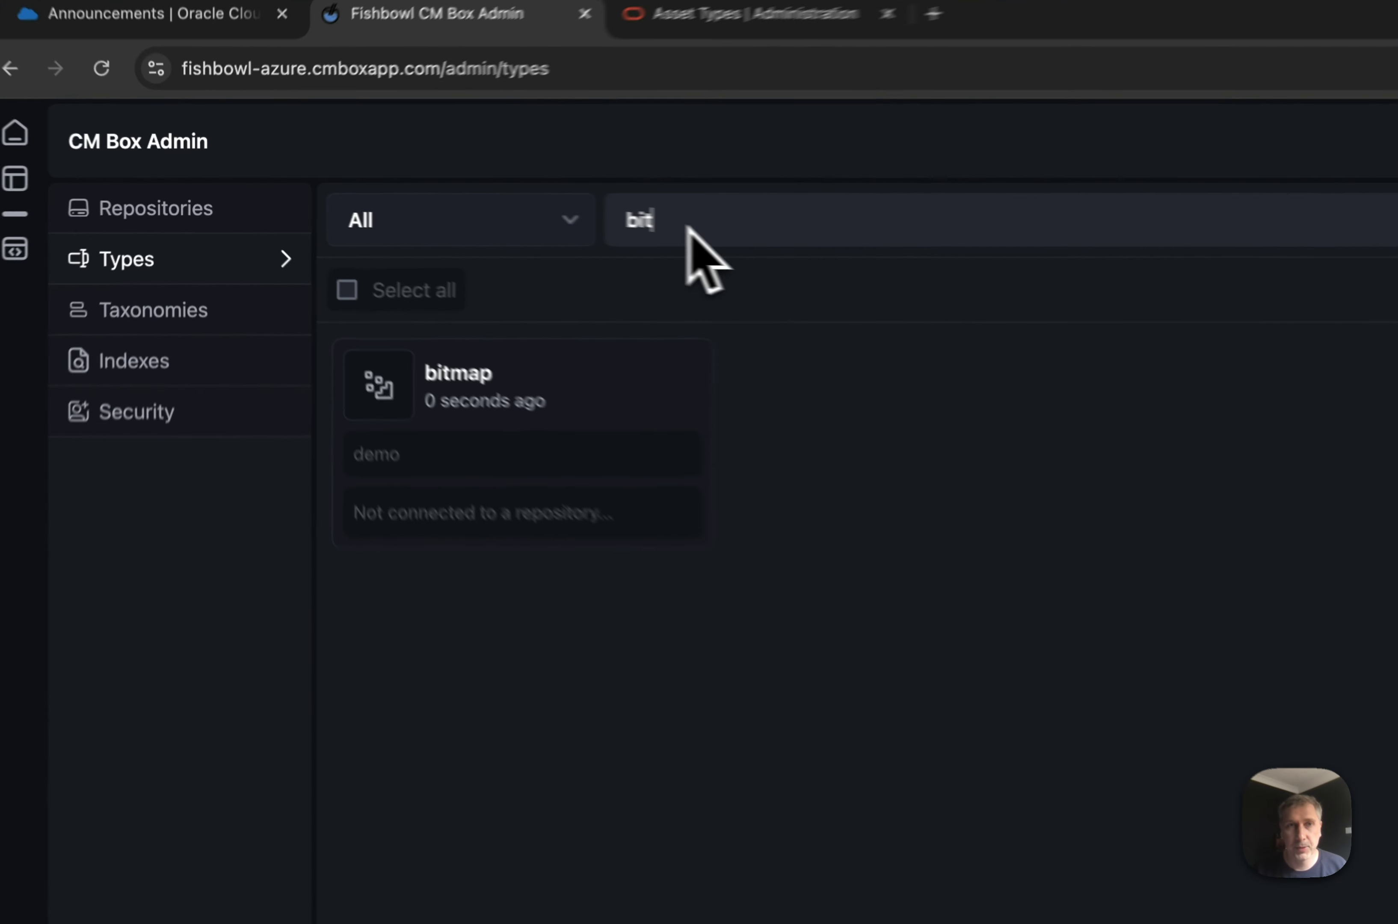
pyautogui.doubleClick(458, 210)
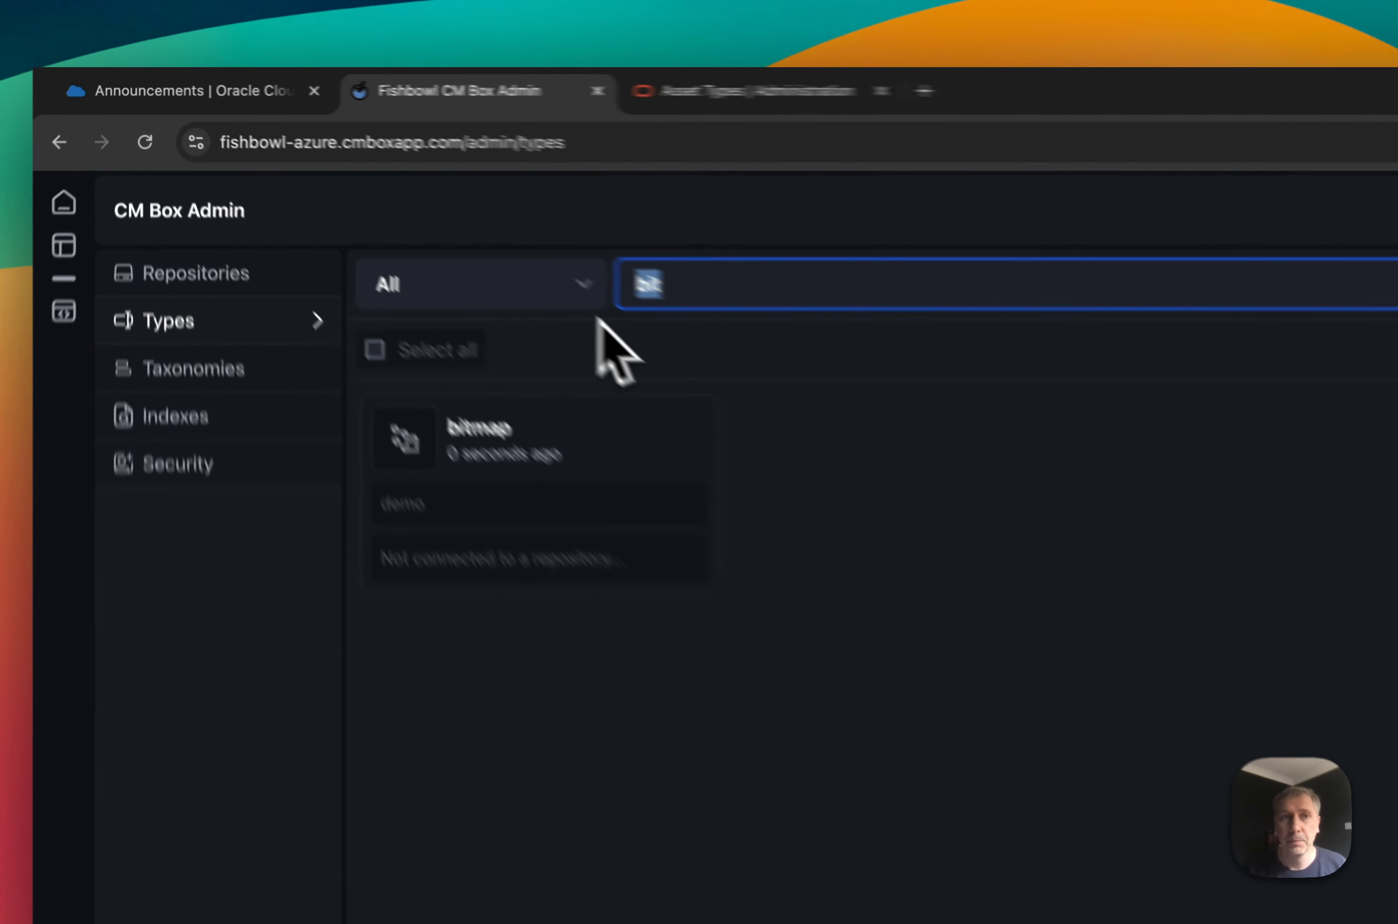
pyautogui.click(588, 291)
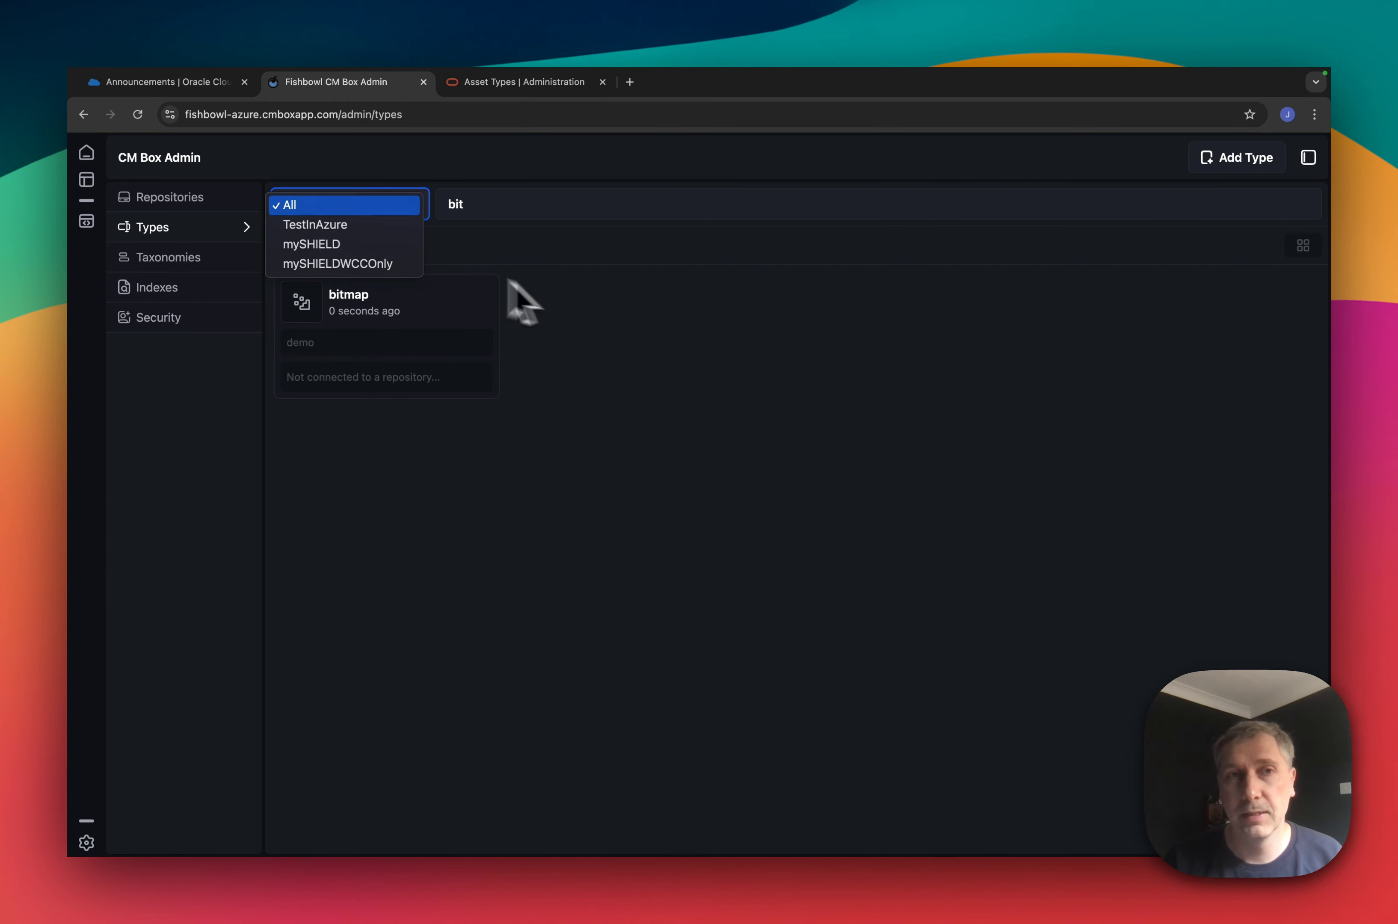
pyautogui.click(613, 401)
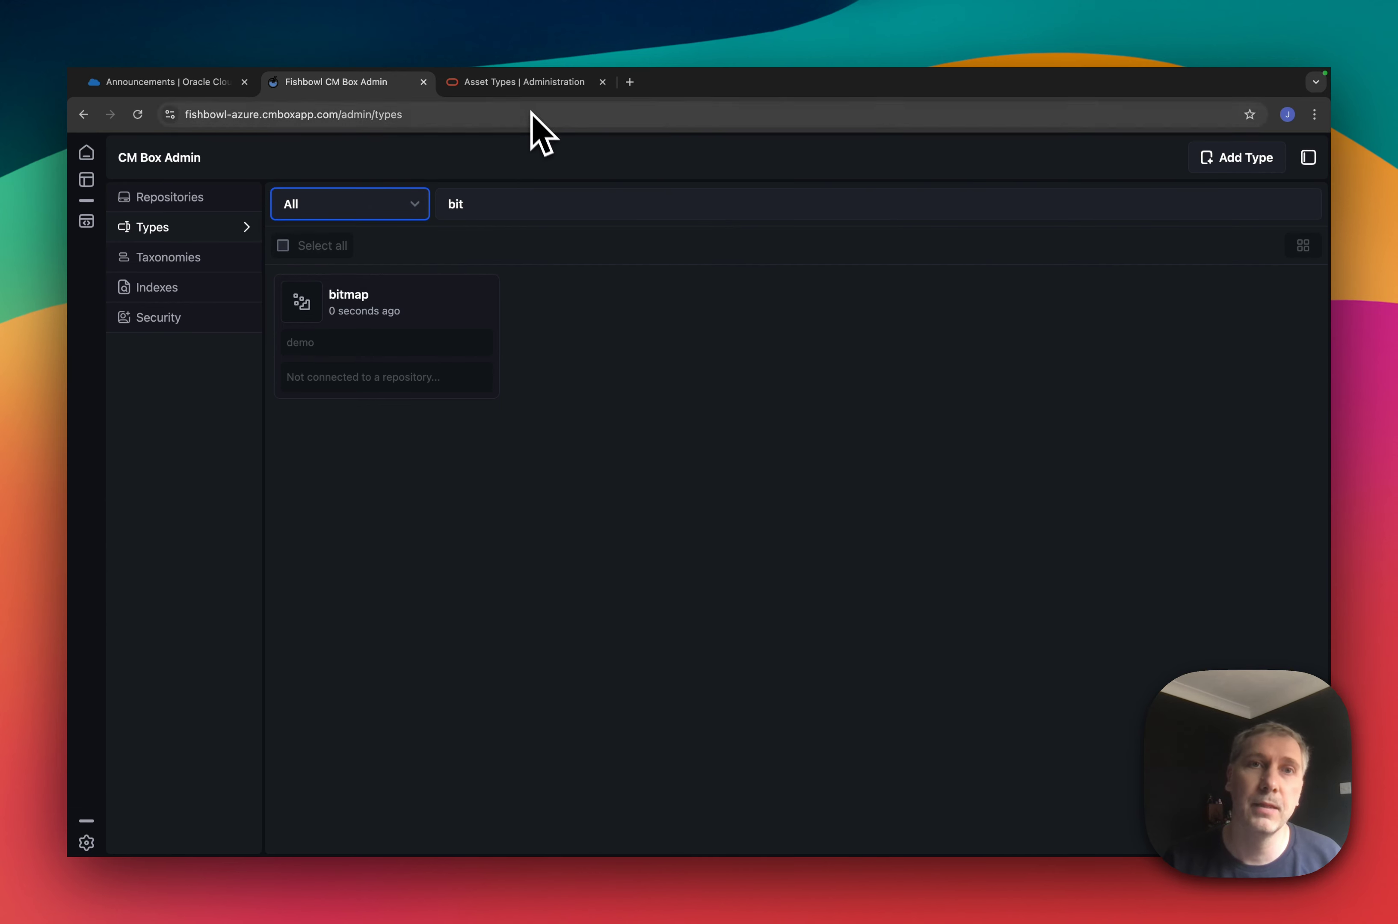
# Revisit the test2 definition in Oracle Content Management for comparison, then return to CM Box Admin and review the type list's filter choices
pyautogui.click(523, 83)
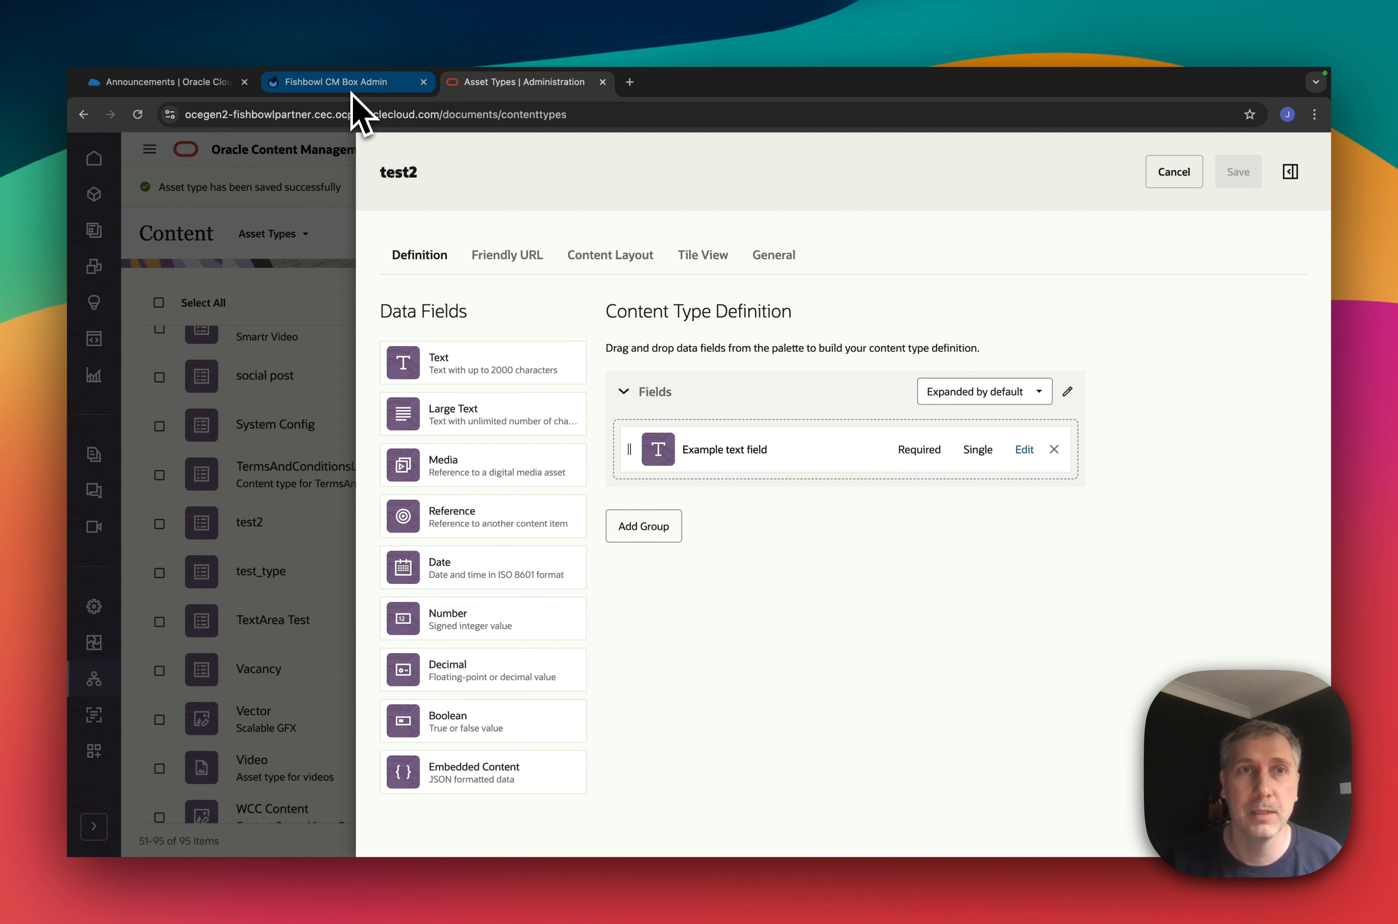
pyautogui.click(234, 82)
pyautogui.click(360, 82)
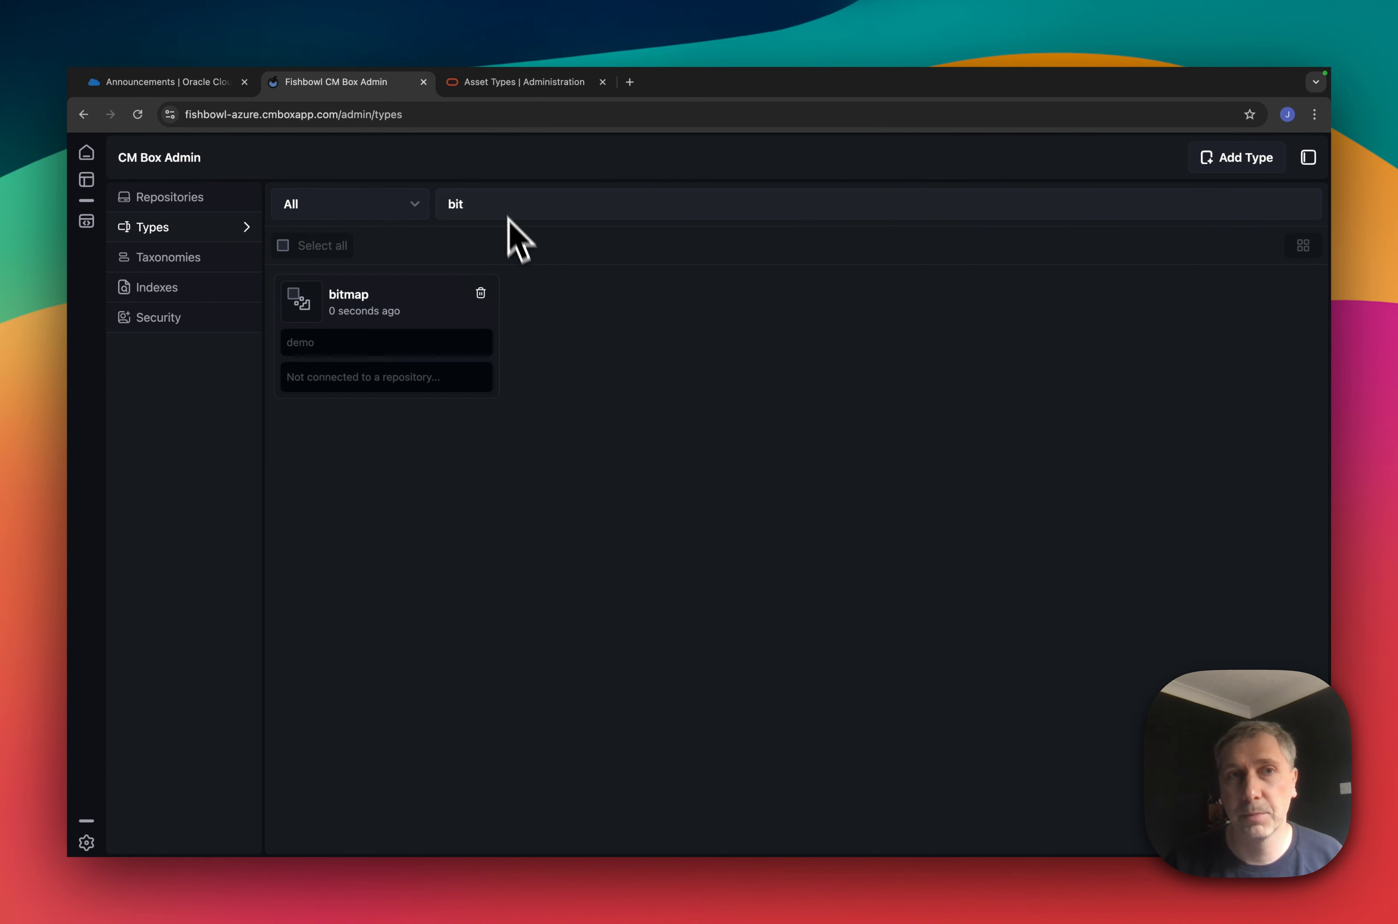
pyautogui.click(387, 210)
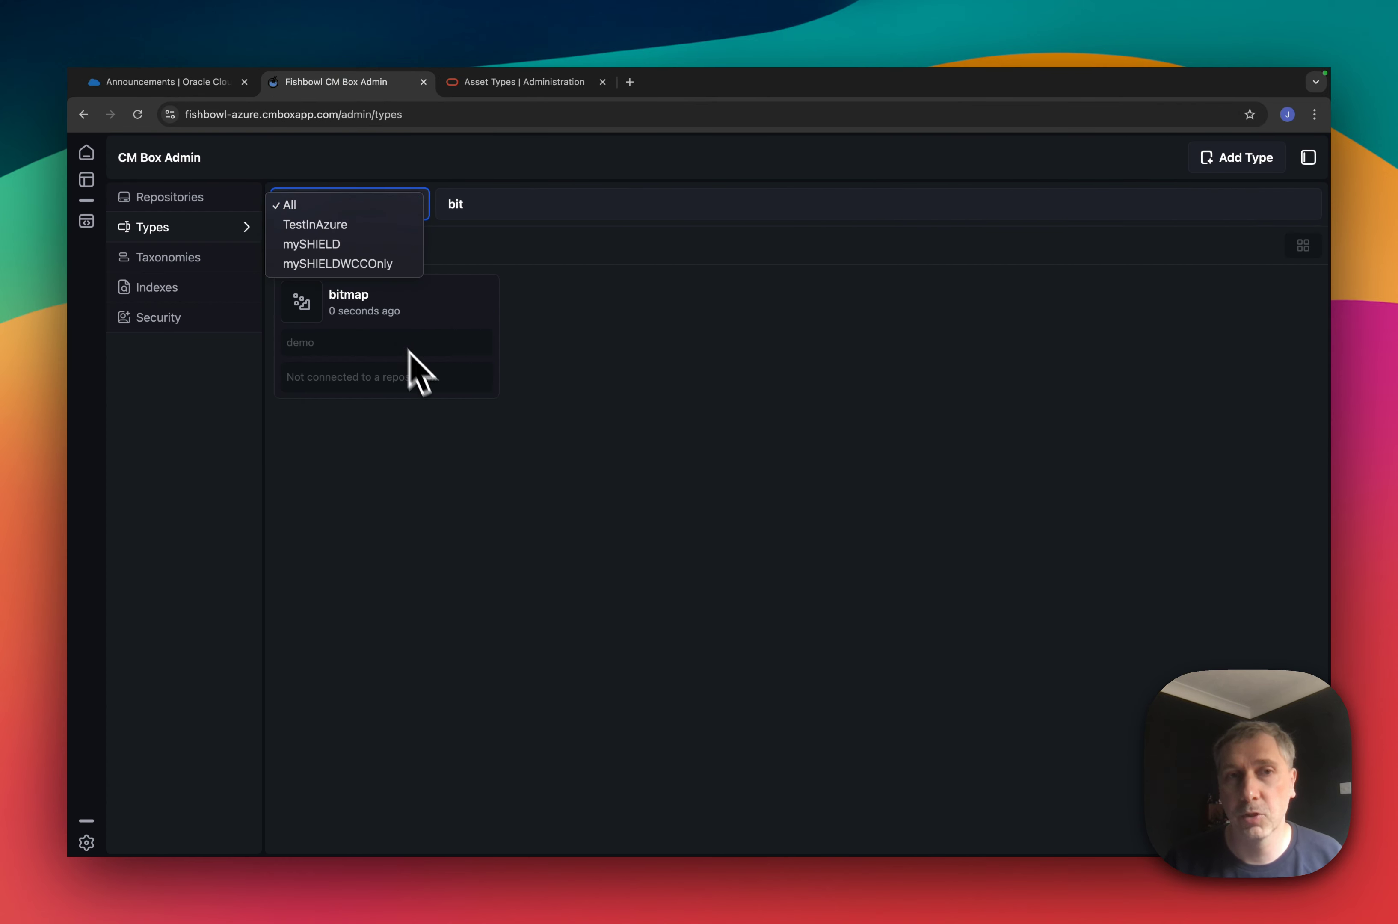
pyautogui.click(562, 534)
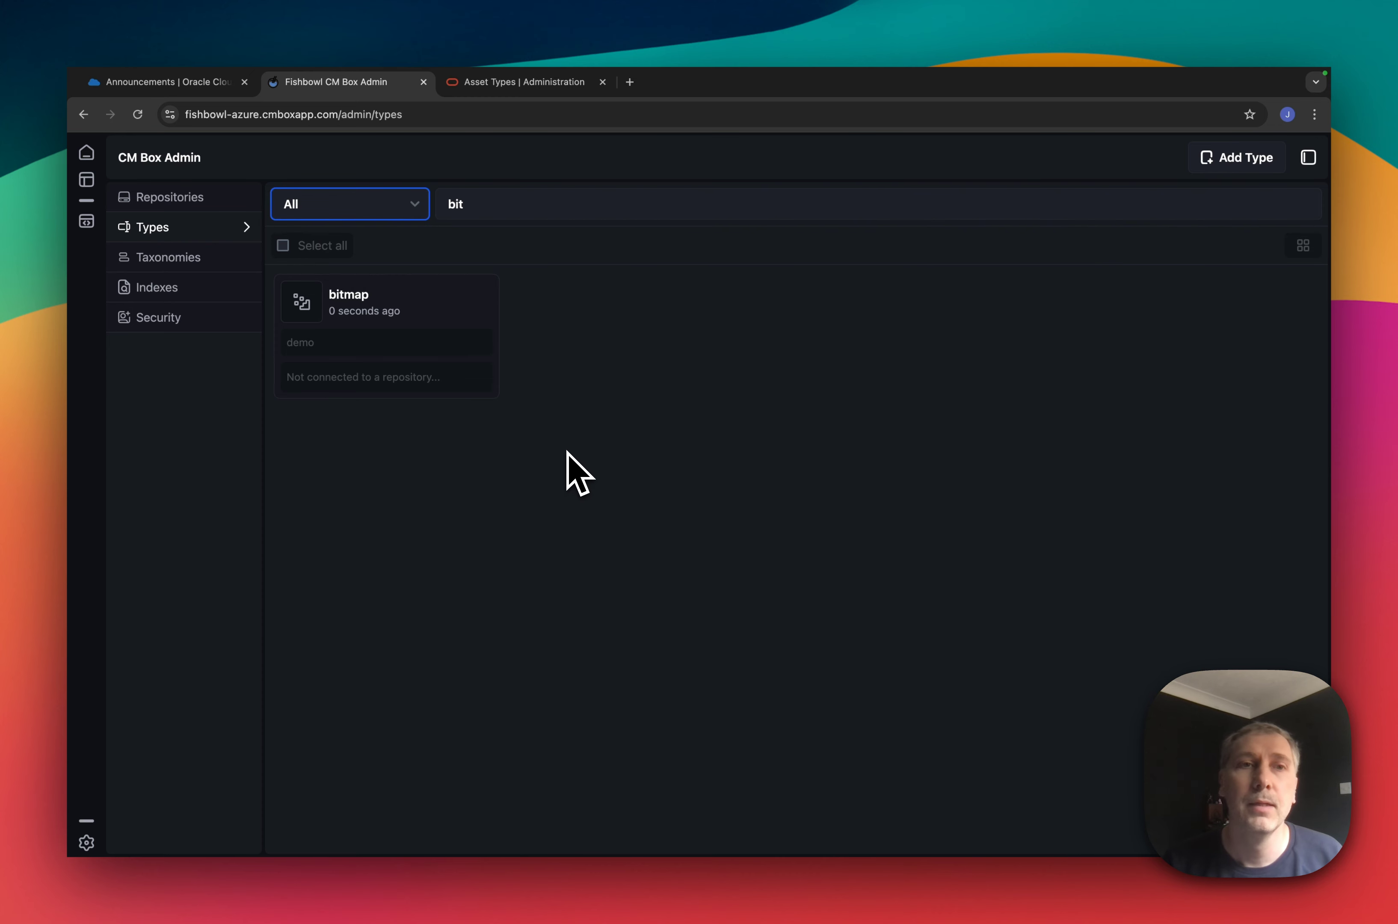
# Open the bitmap type in the type editor and hide the admin navigation to widen the workspace
pyautogui.moveTo(456, 327)
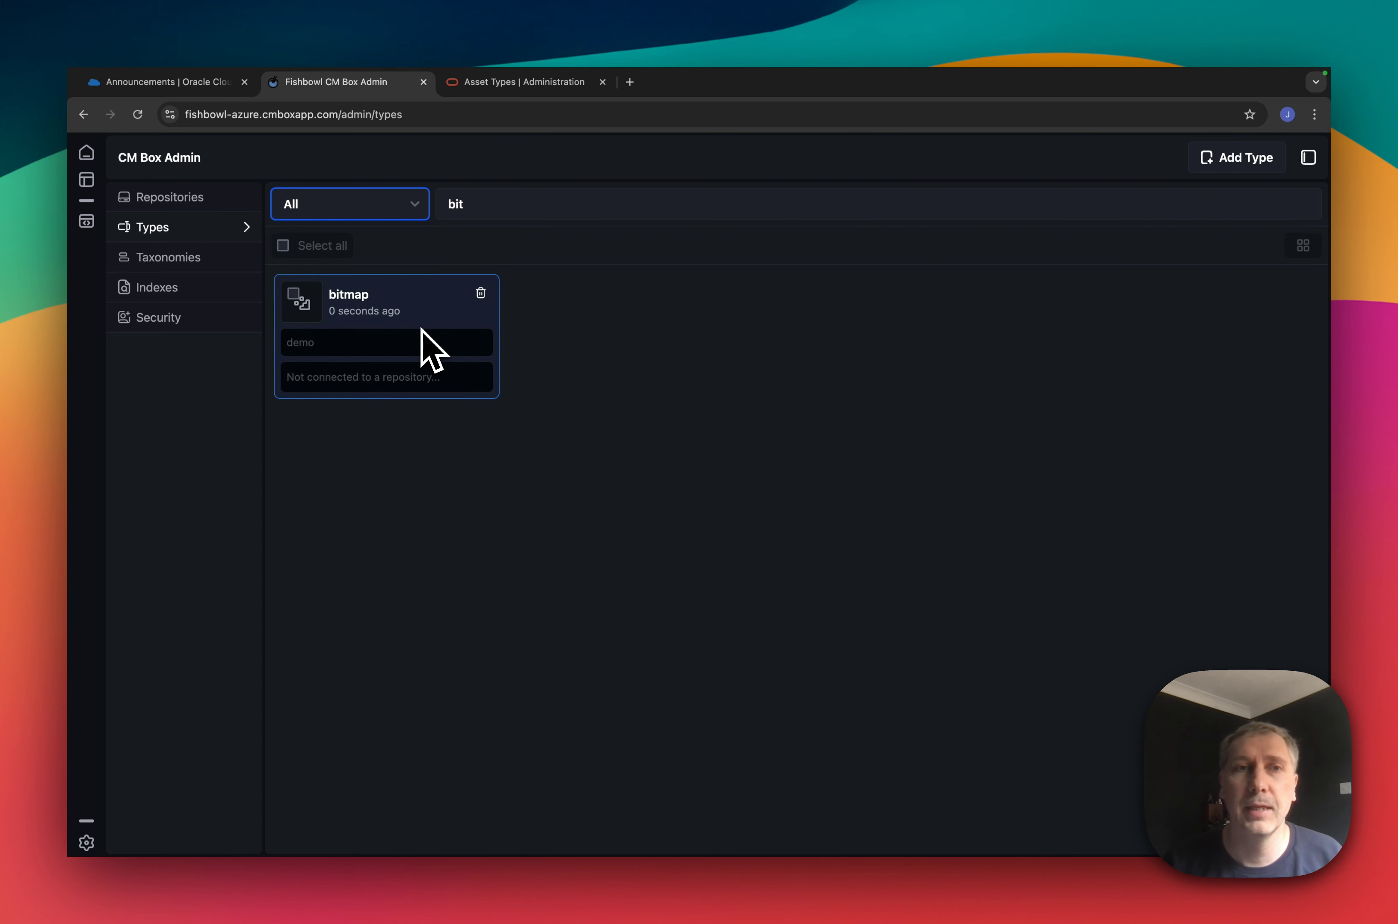
pyautogui.click(382, 326)
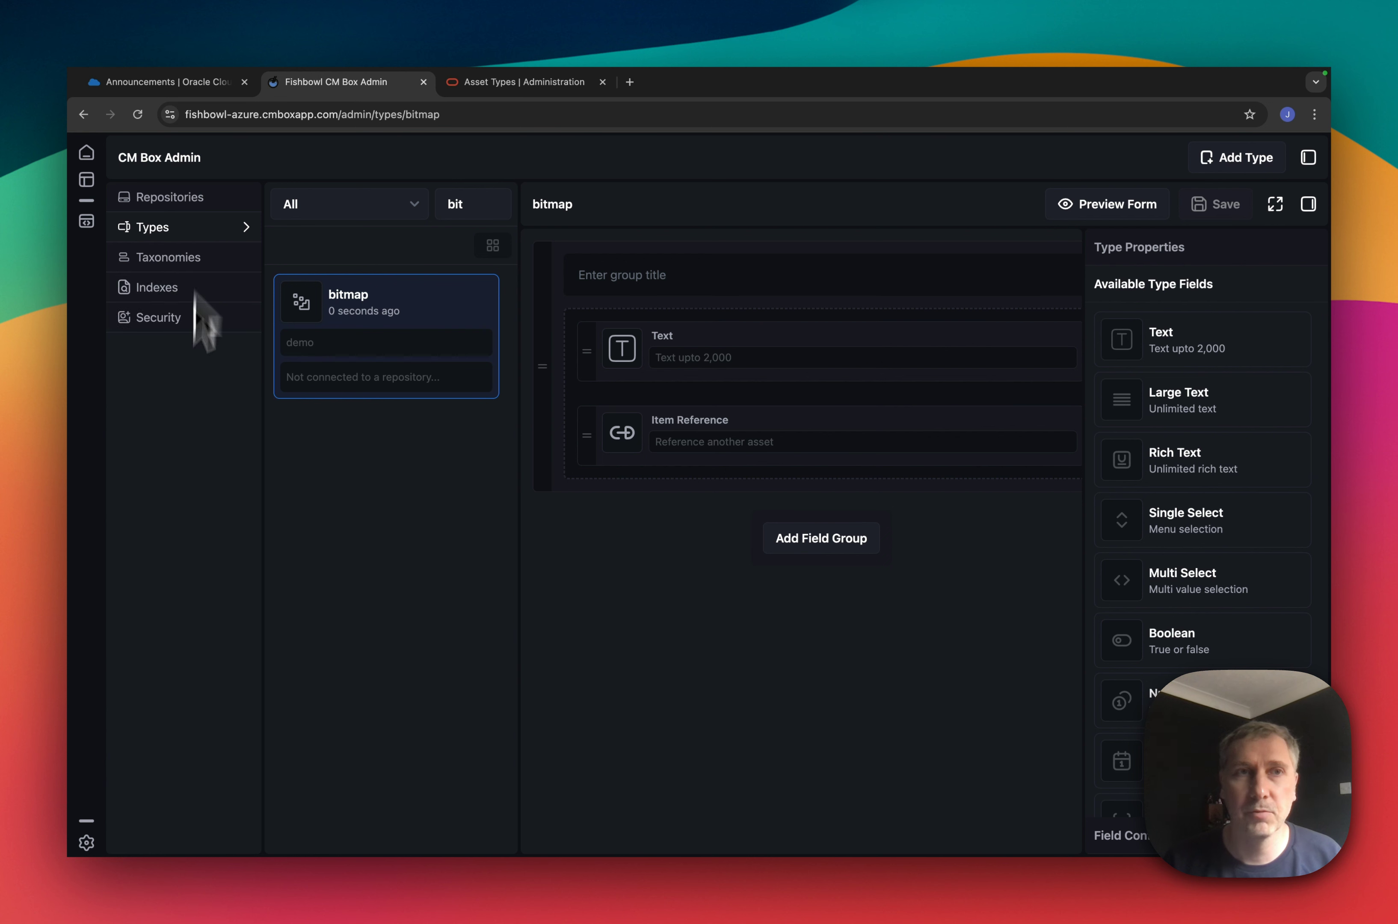
pyautogui.click(1308, 157)
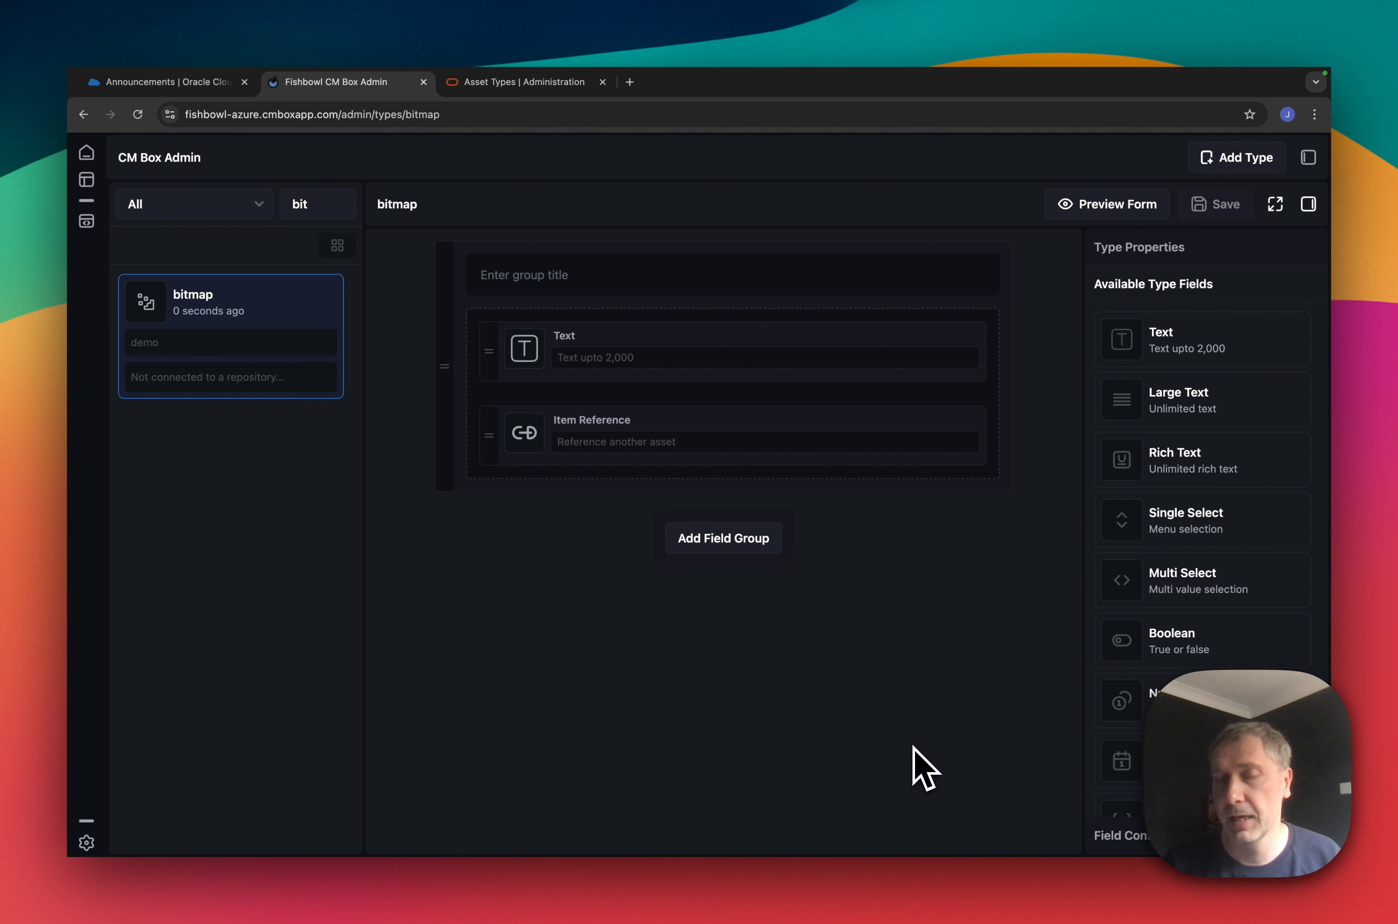
# Set the bitmap type's description to "demo for bitmapbytes" and save the type
pyautogui.click(1114, 259)
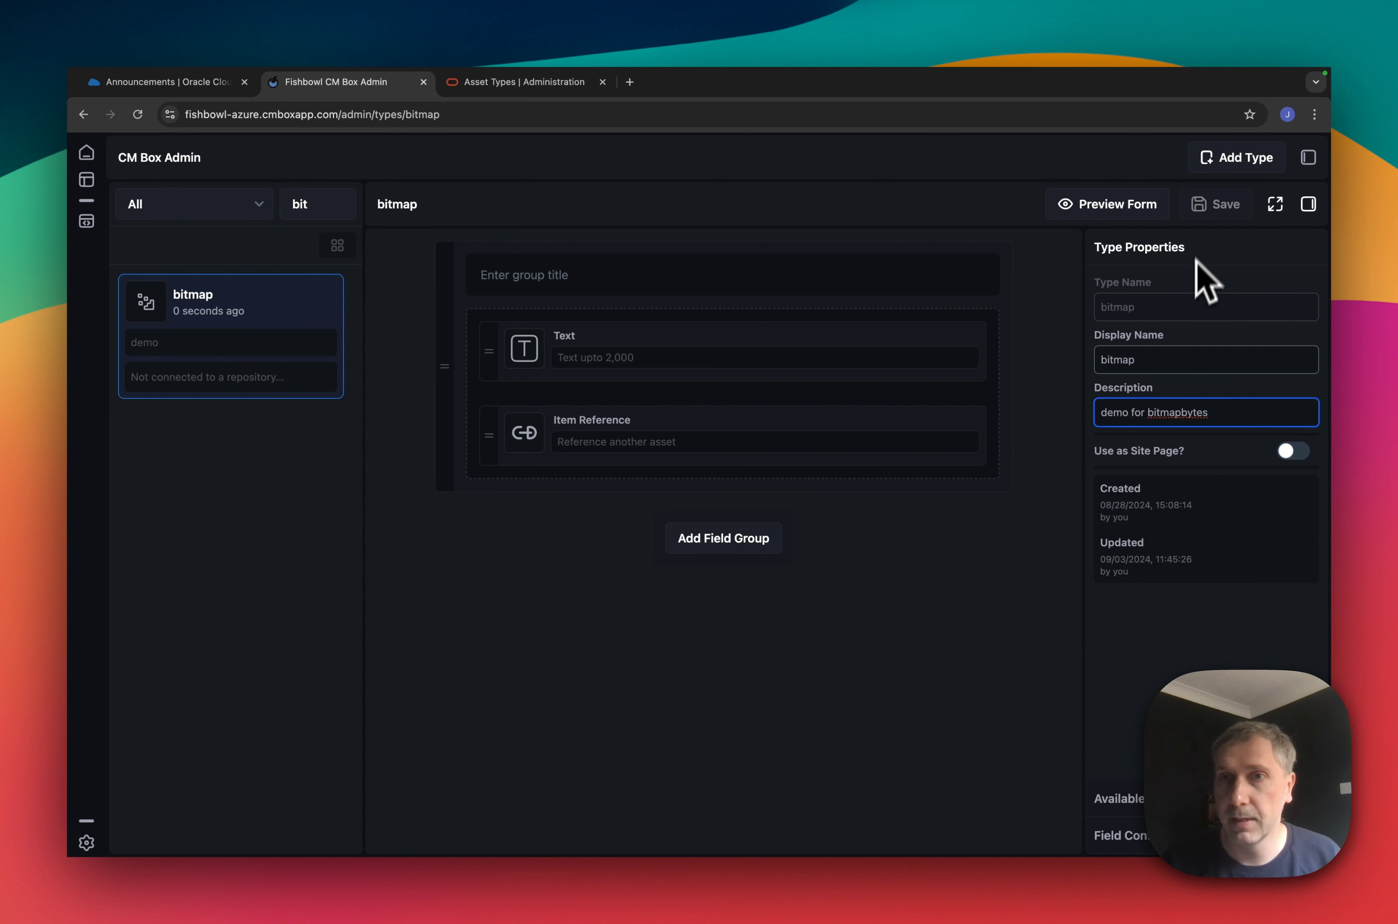
pyautogui.click(1218, 298)
pyautogui.click(1224, 213)
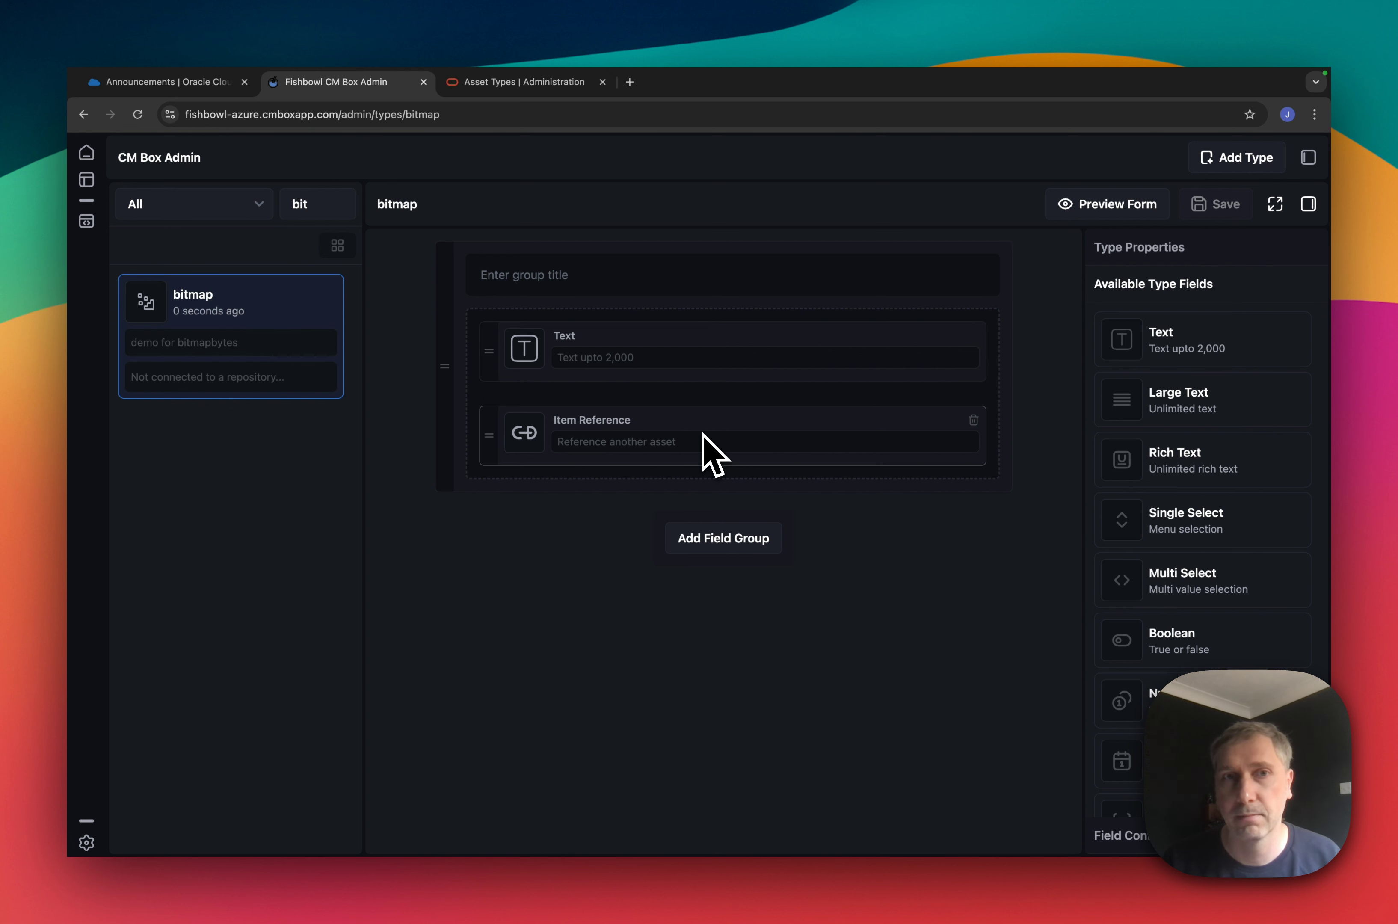
# Examine the configuration settings of the bitmap type's Text and Item Reference fields
pyautogui.click(694, 376)
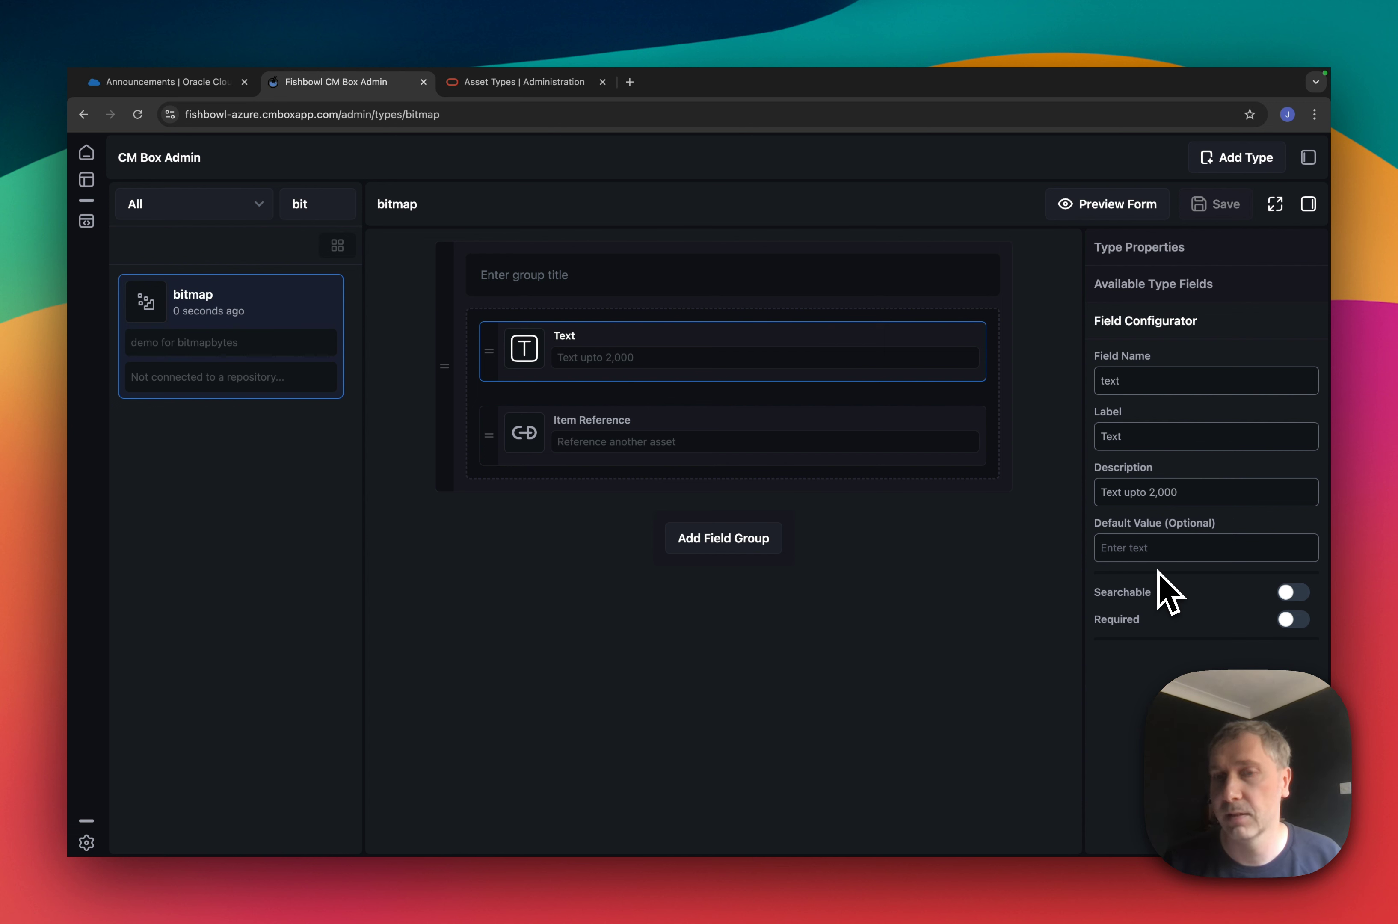
pyautogui.click(894, 447)
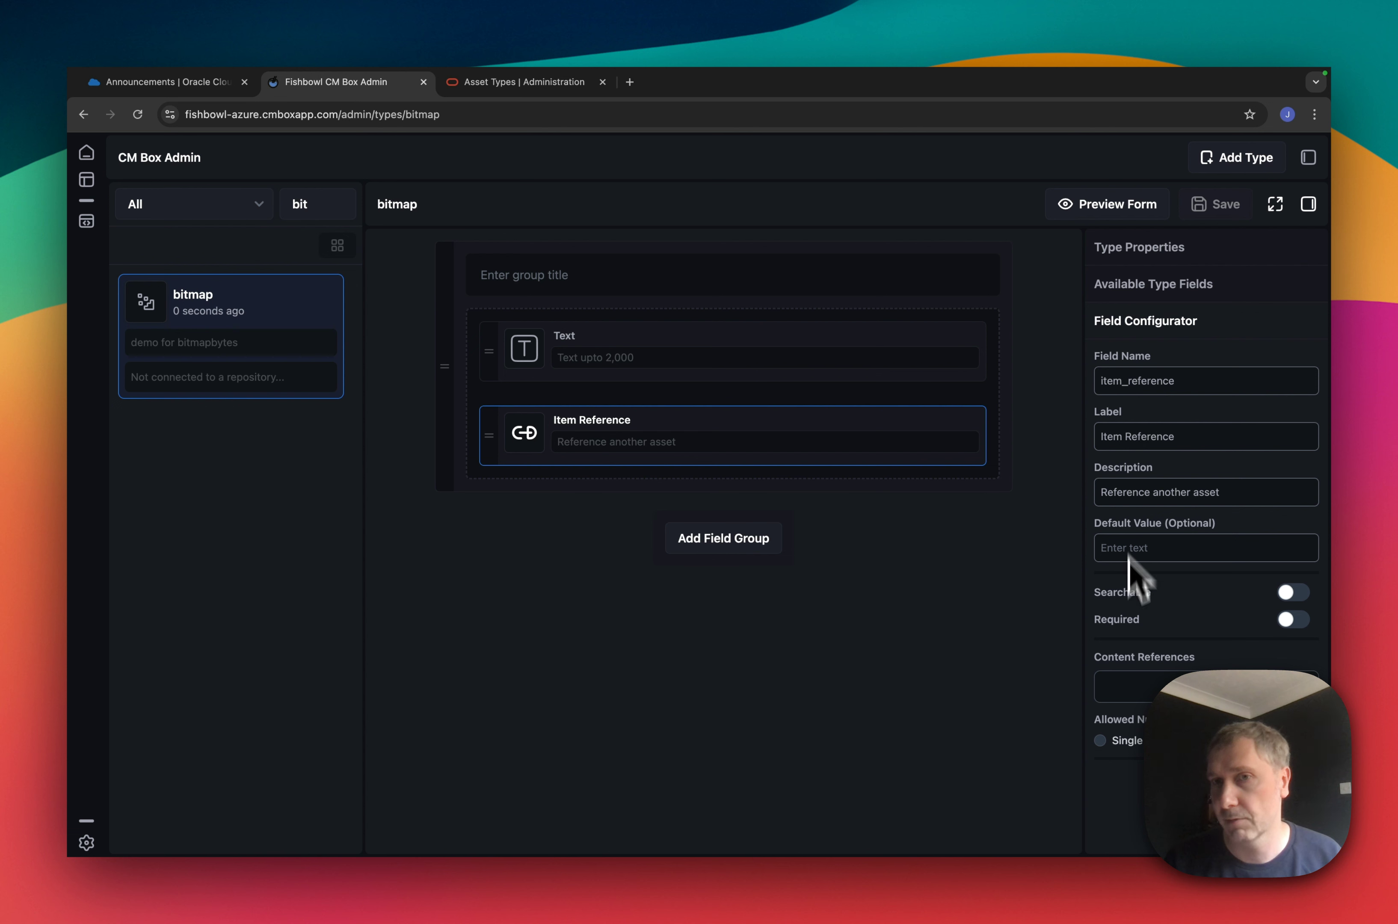
pyautogui.click(836, 372)
pyautogui.click(842, 456)
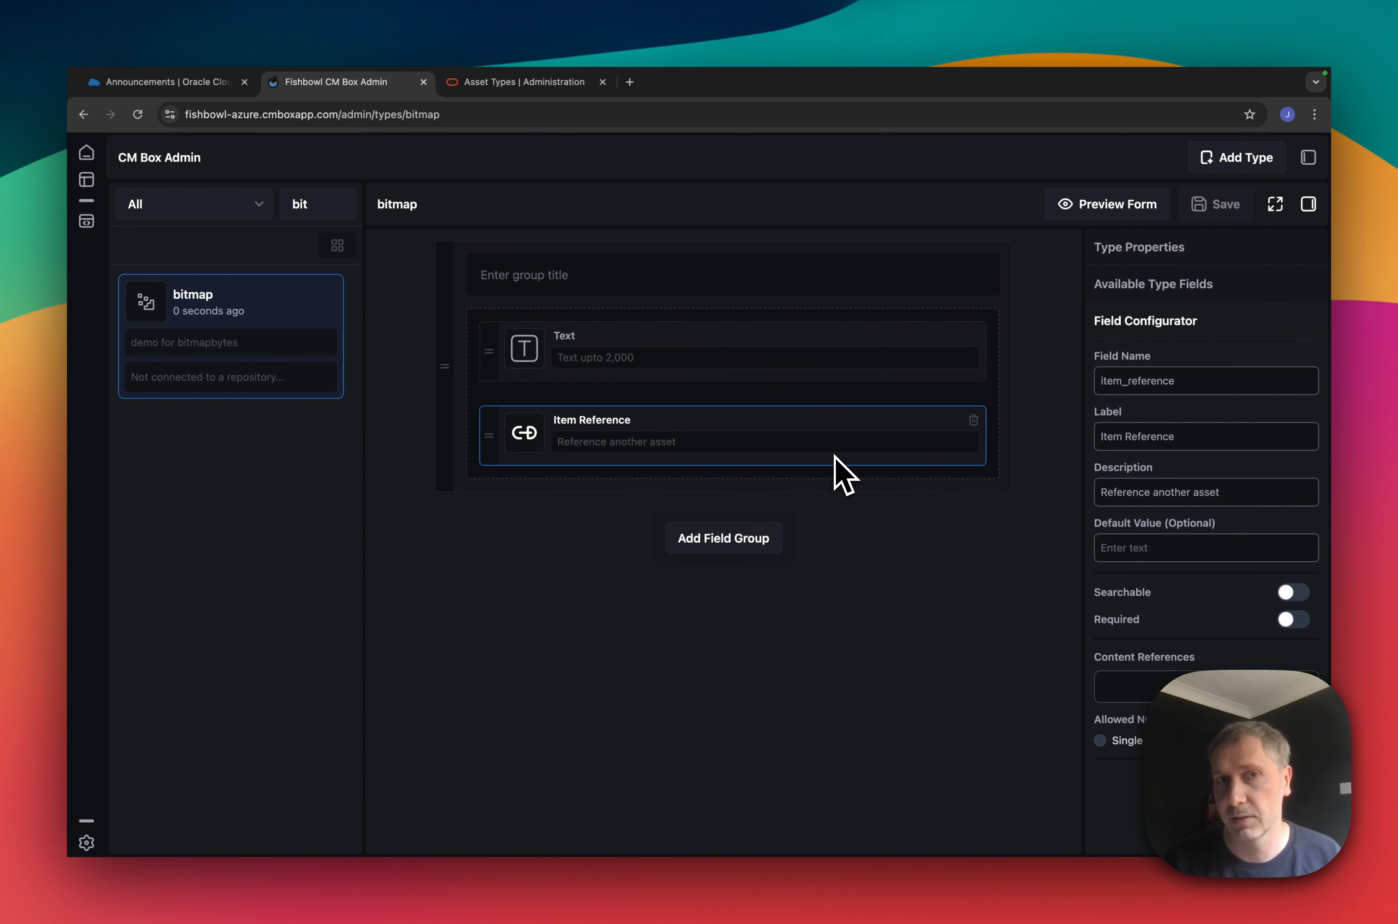
# Leave the bitmap type's Text field settings and return to the full types list with the labelled admin navigation shown
pyautogui.click(825, 363)
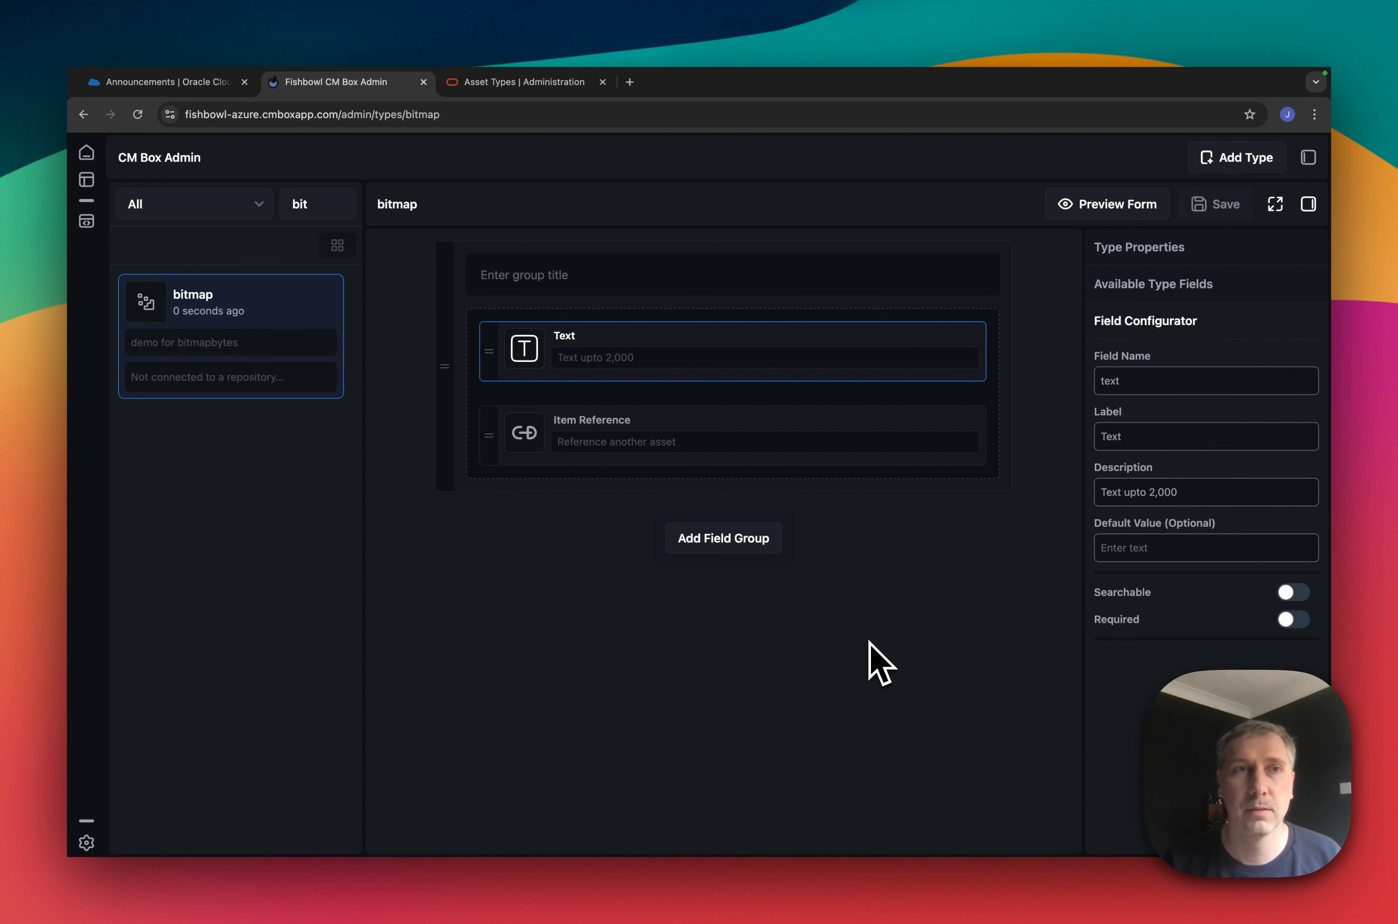
pyautogui.click(108, 365)
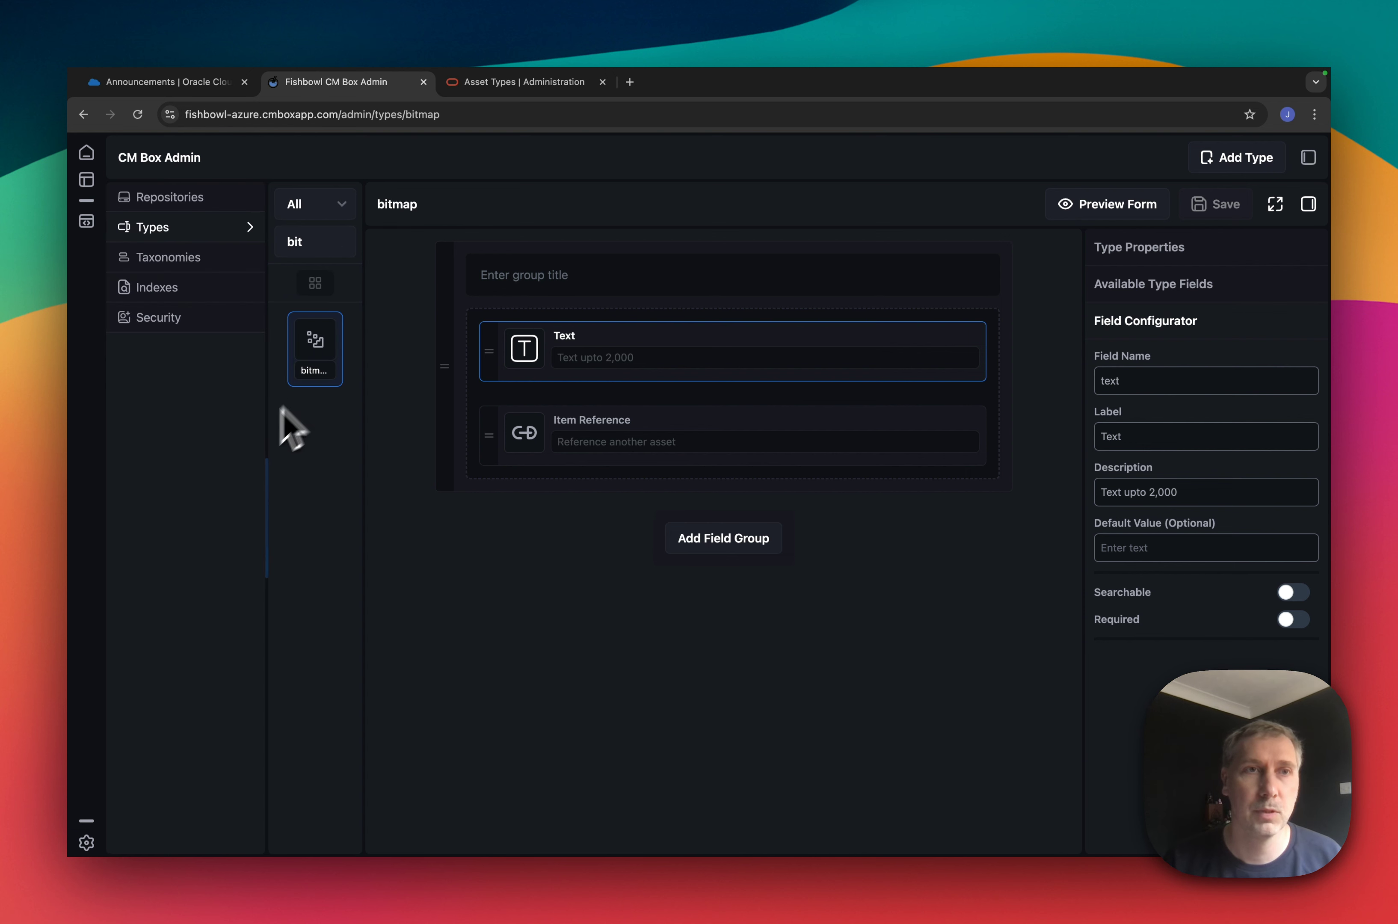
pyautogui.click(174, 228)
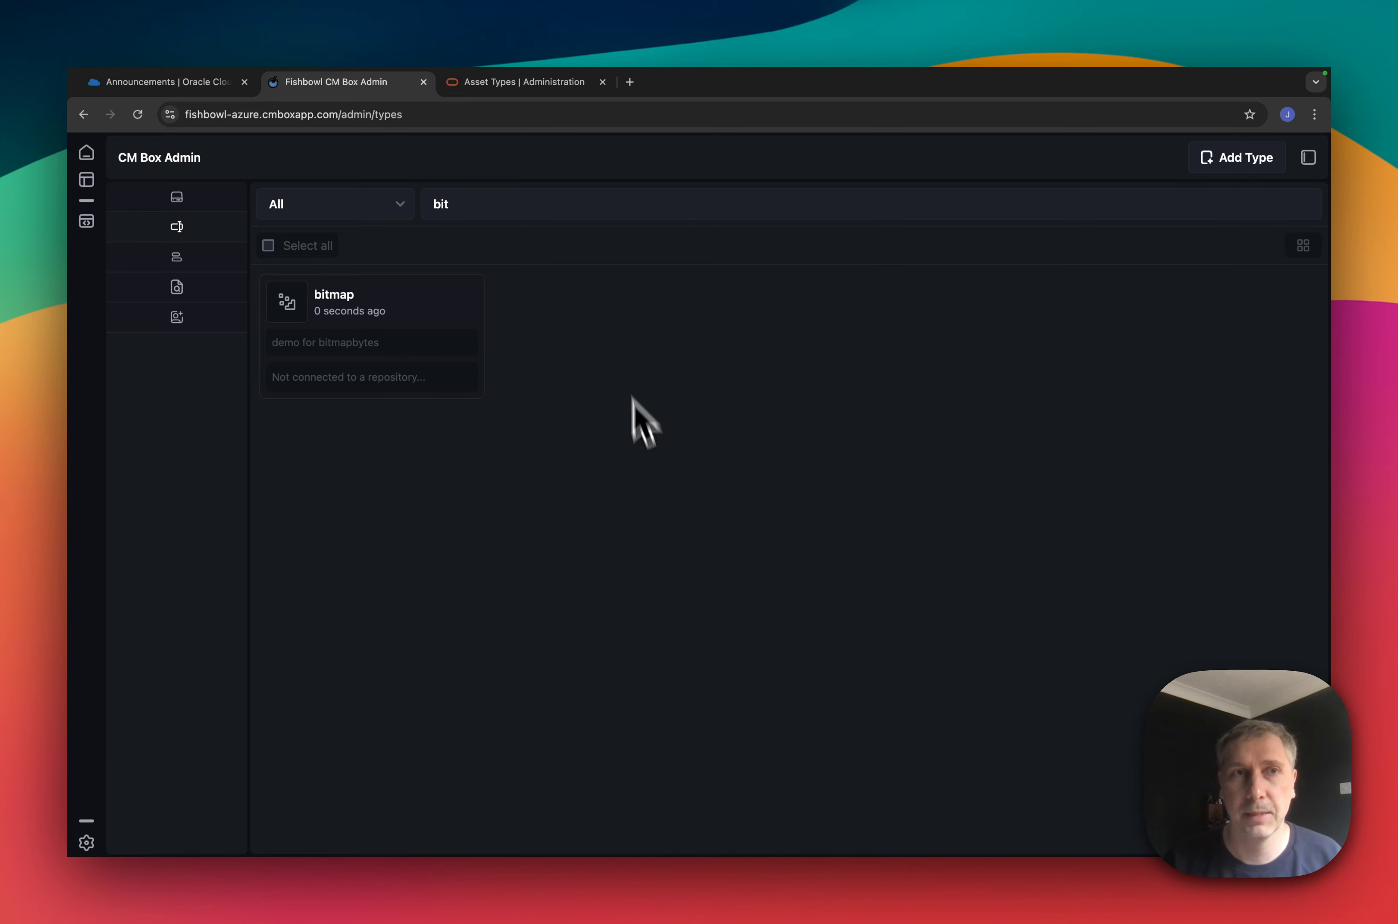
pyautogui.moveTo(248, 446); pyautogui.dragTo(320, 446)
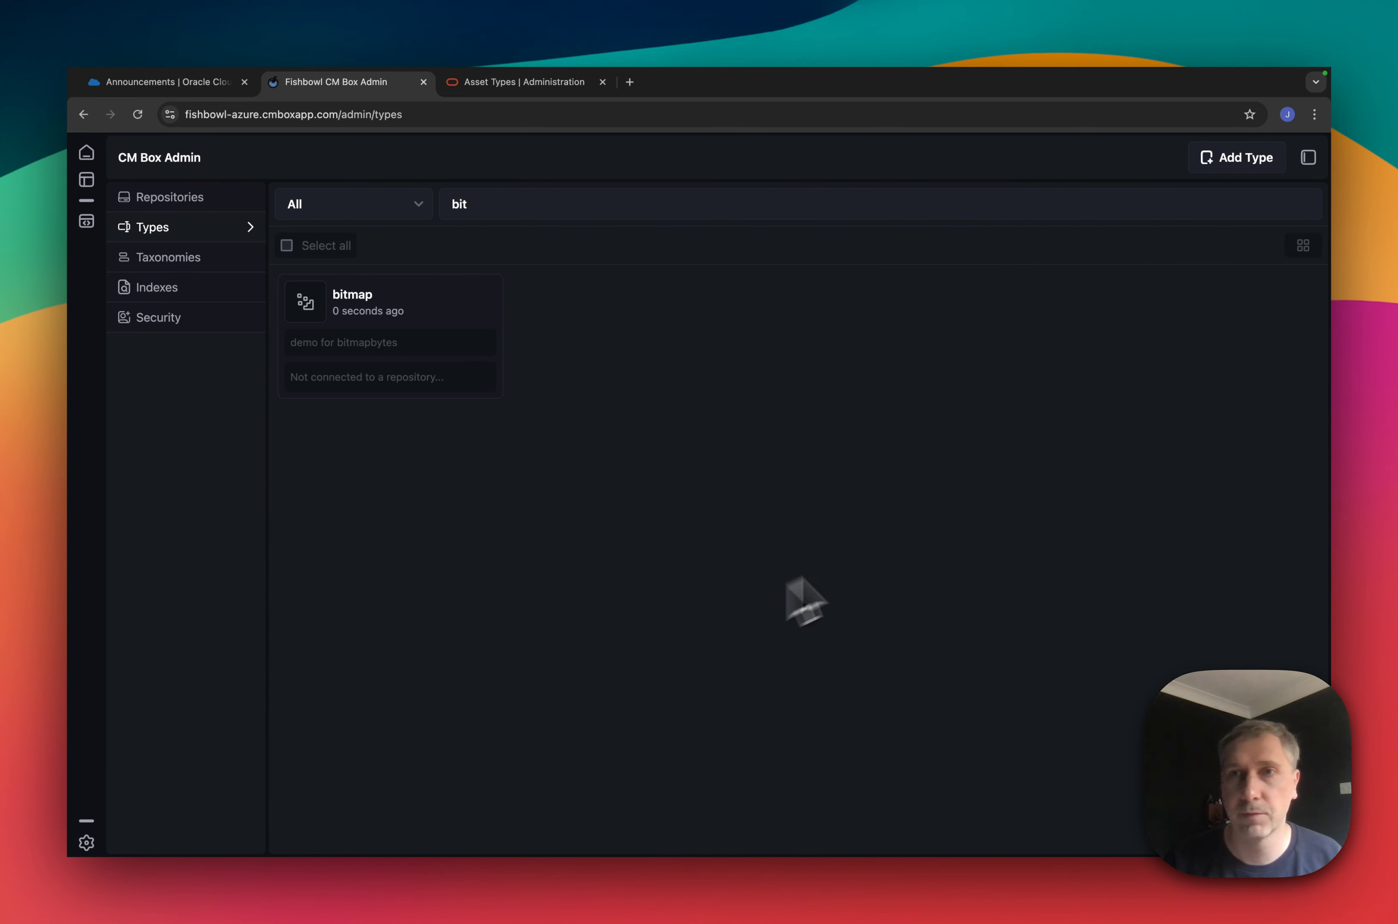
# Add a new type named "bitmap demo" and open it in the expanded type editor
pyautogui.click(1250, 169)
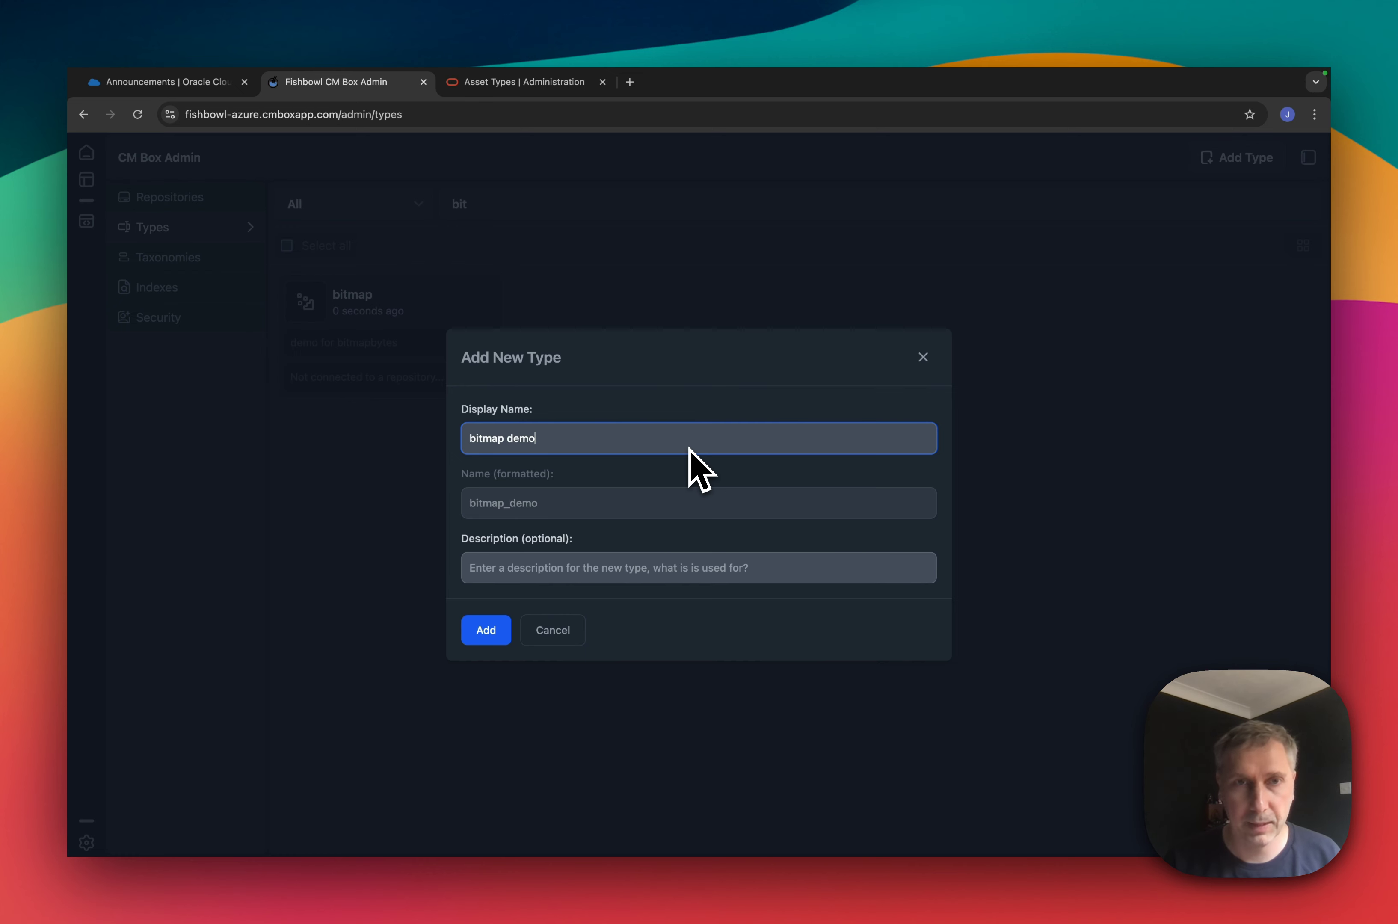
pyautogui.click(485, 632)
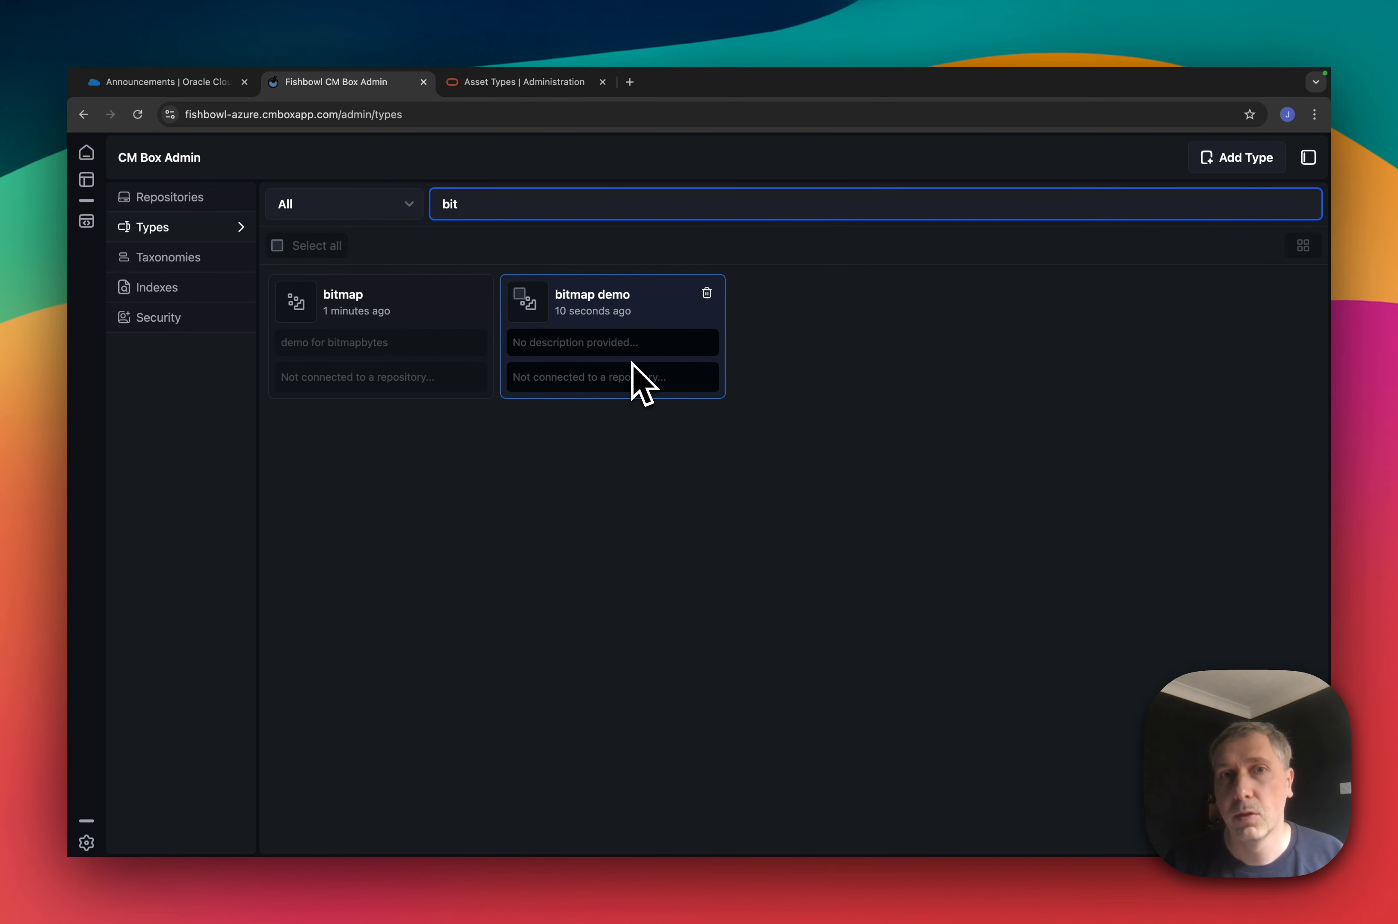
pyautogui.click(632, 363)
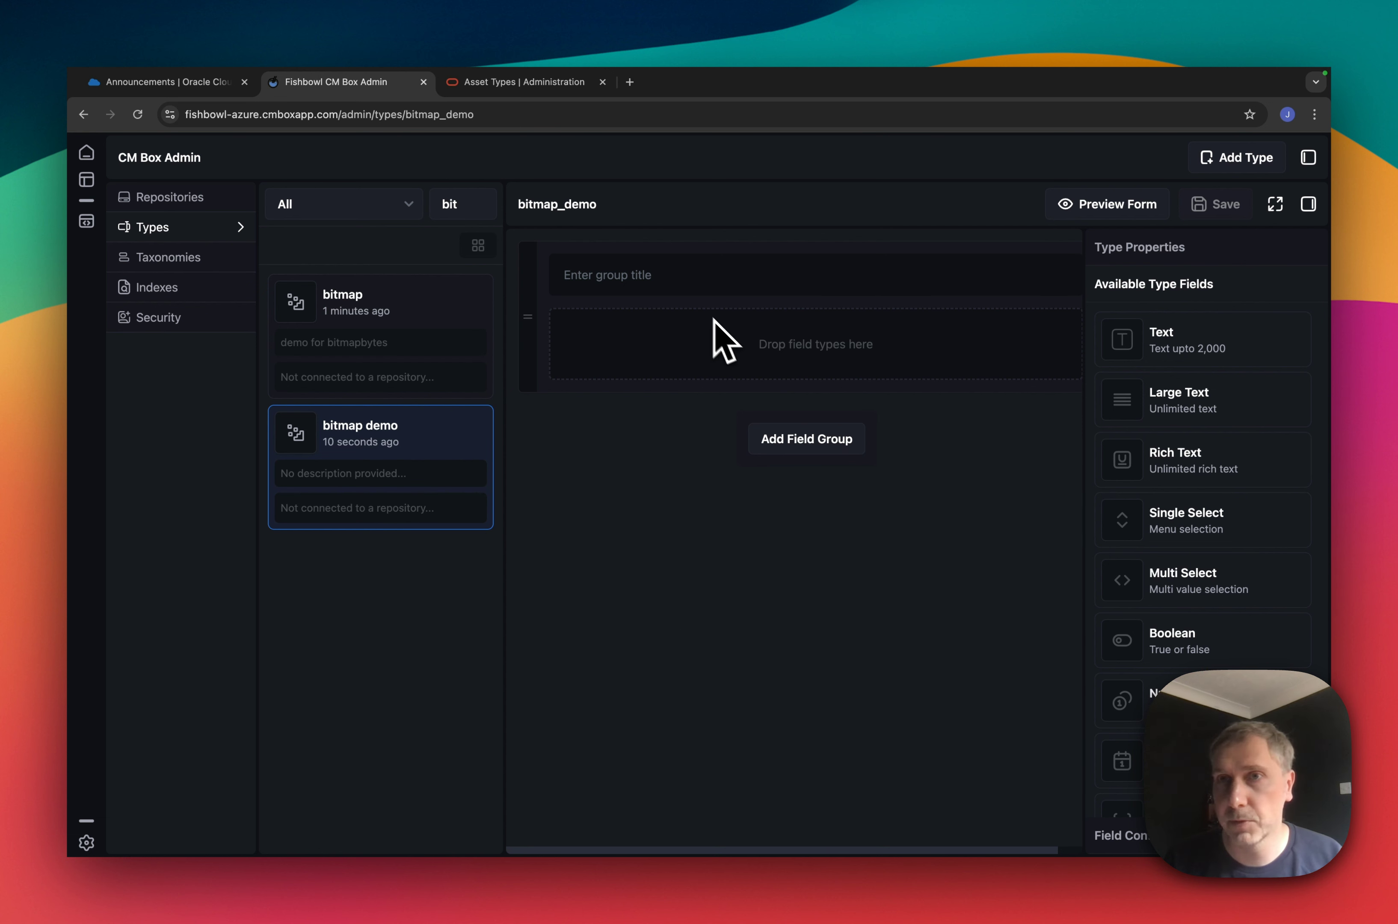
pyautogui.click(1275, 207)
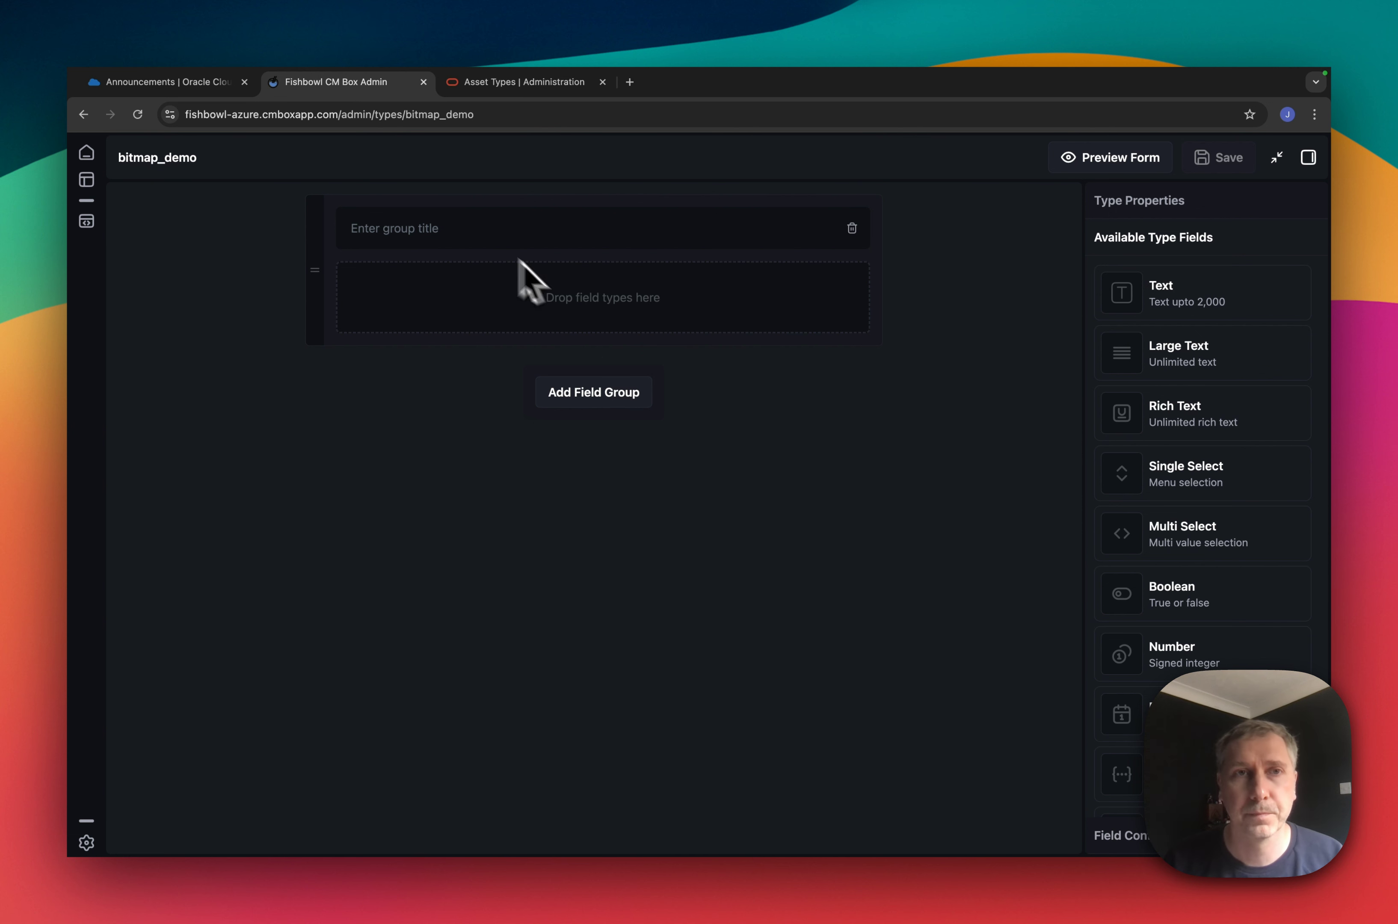
# Title the first field group of the bitmap_demo type "article container"
pyautogui.click(520, 231)
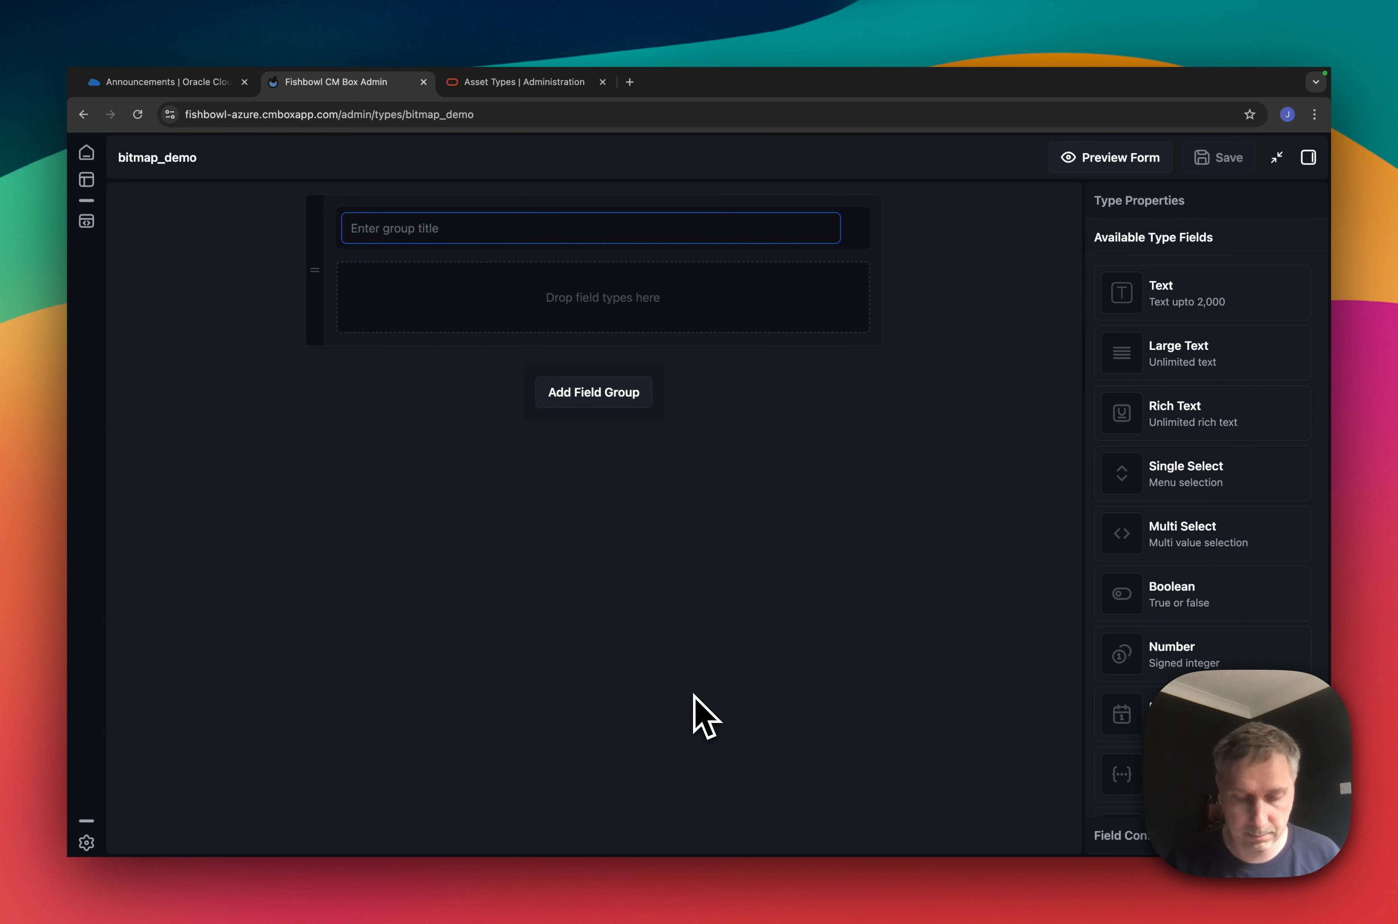
pyautogui.write('ar')
pyautogui.press('capslock')
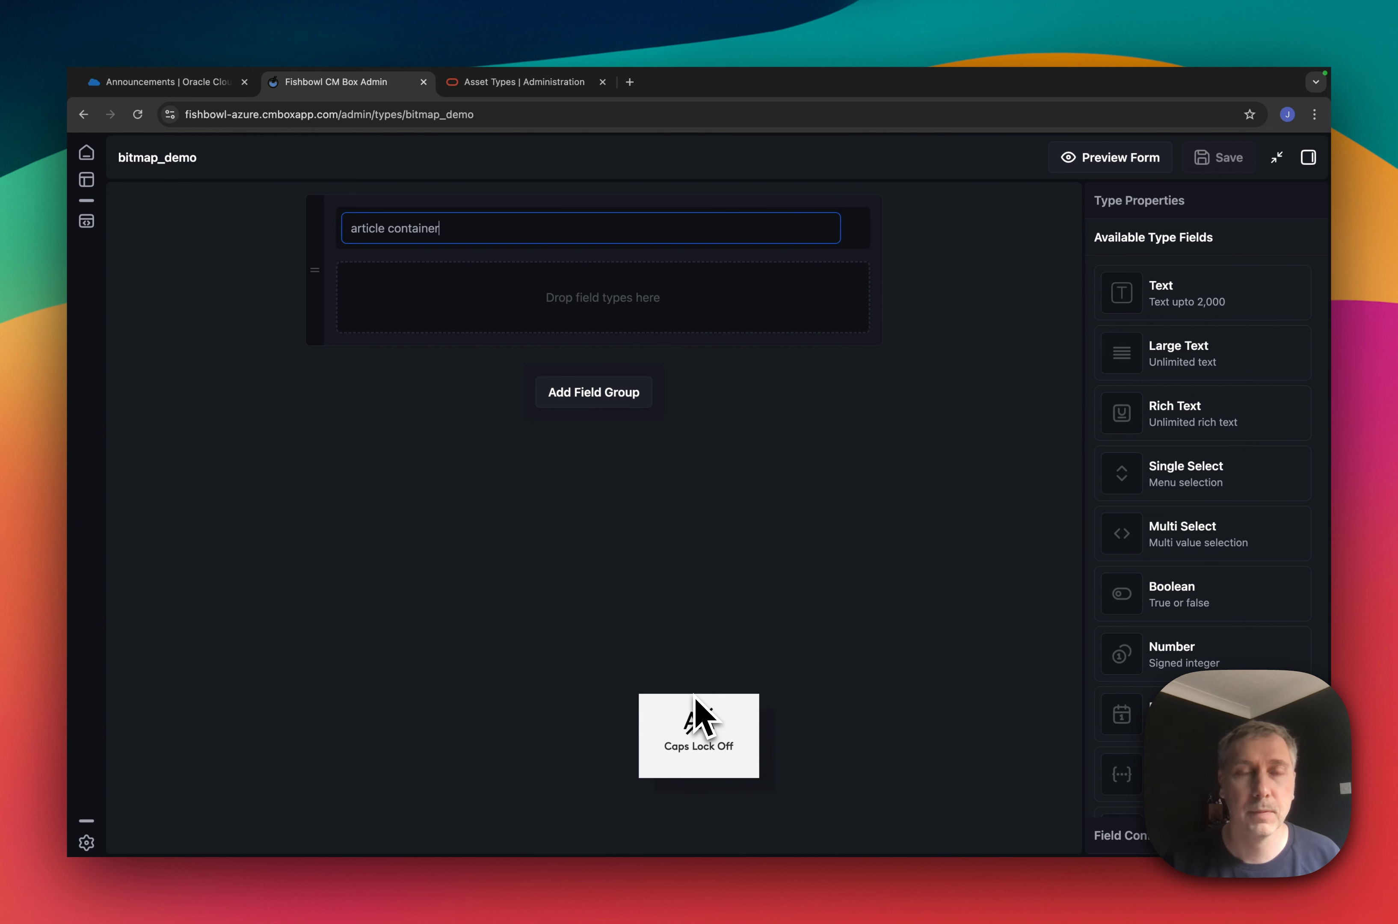
pyautogui.click(395, 642)
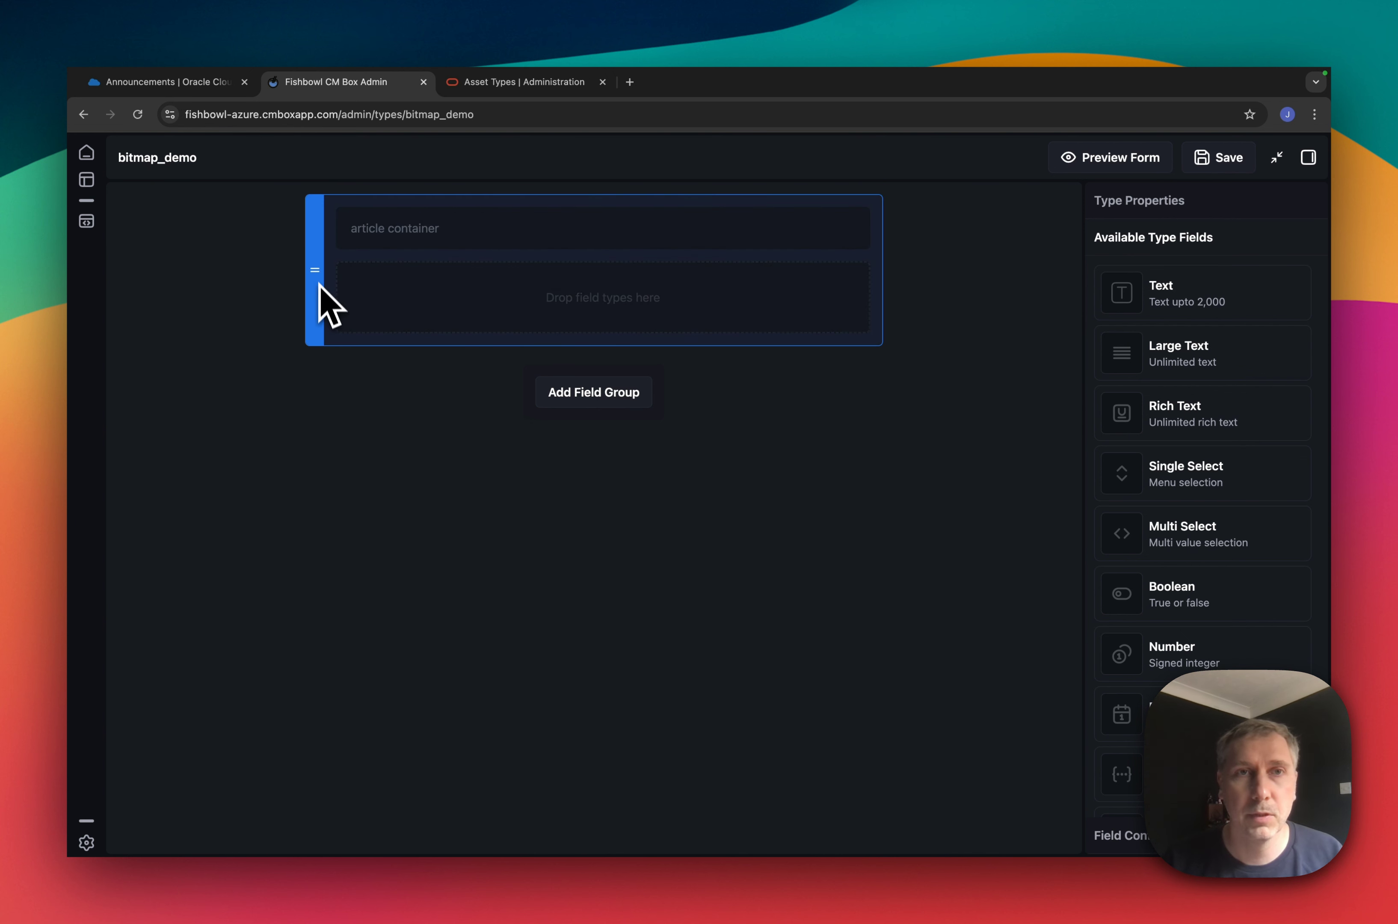
# Add a second field group below the article container and title it "Header information"
pyautogui.click(615, 403)
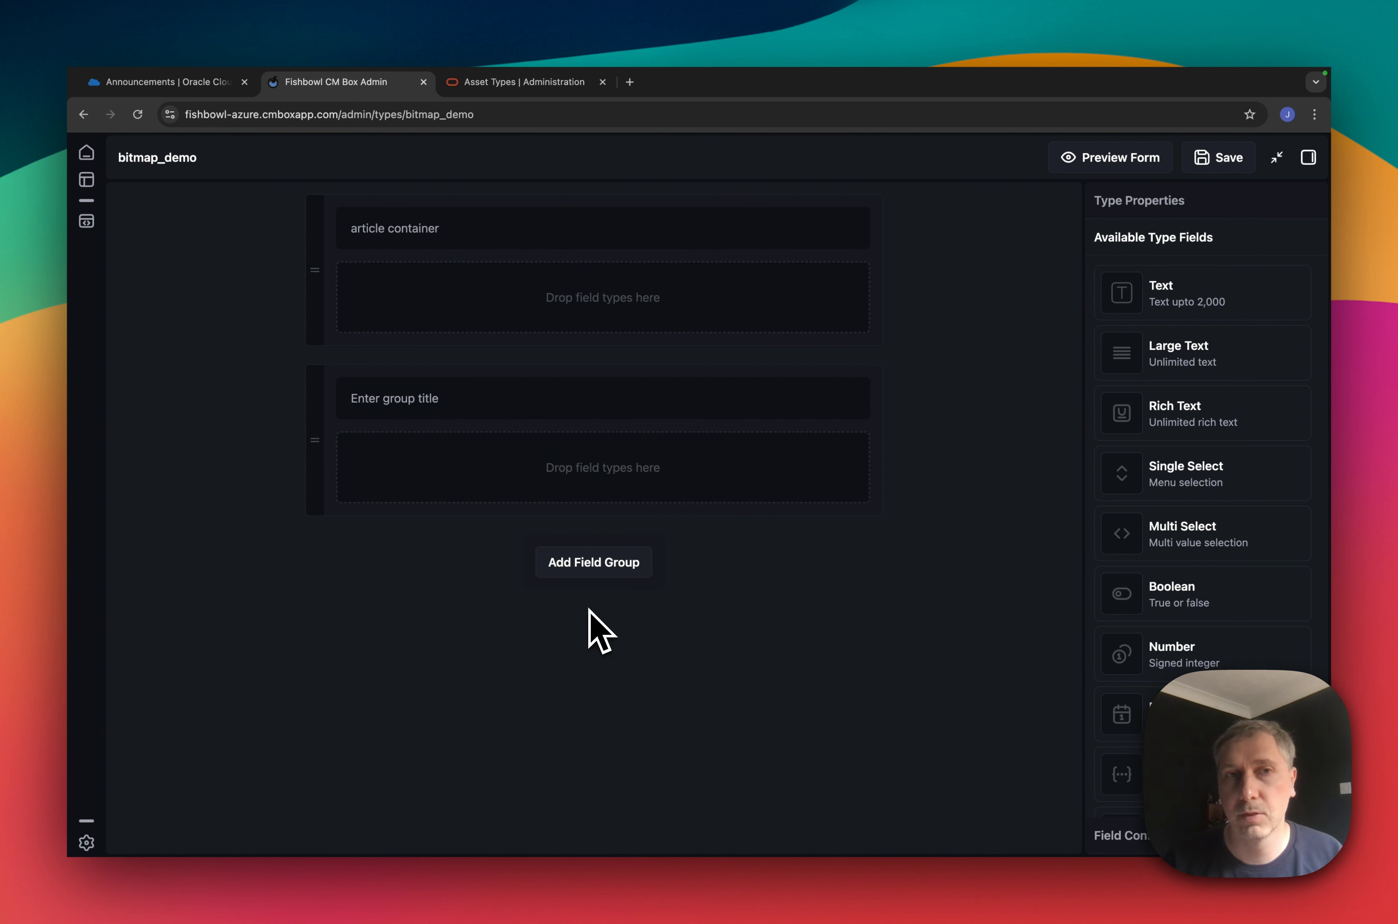
pyautogui.click(475, 401)
pyautogui.moveTo(481, 403); pyautogui.dragTo(270, 387)
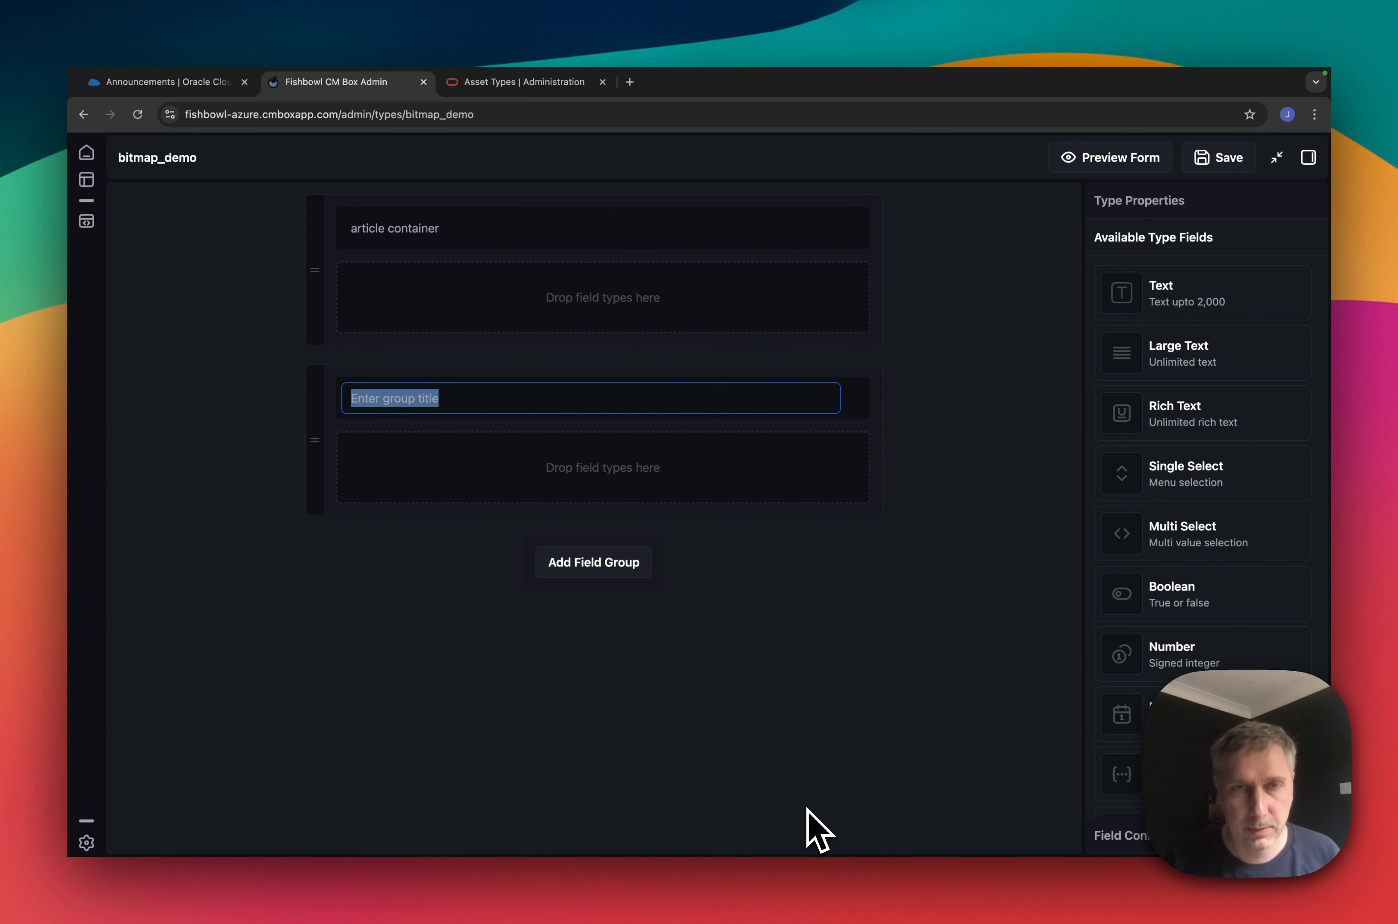
pyautogui.write('H')
pyautogui.press('capslock')
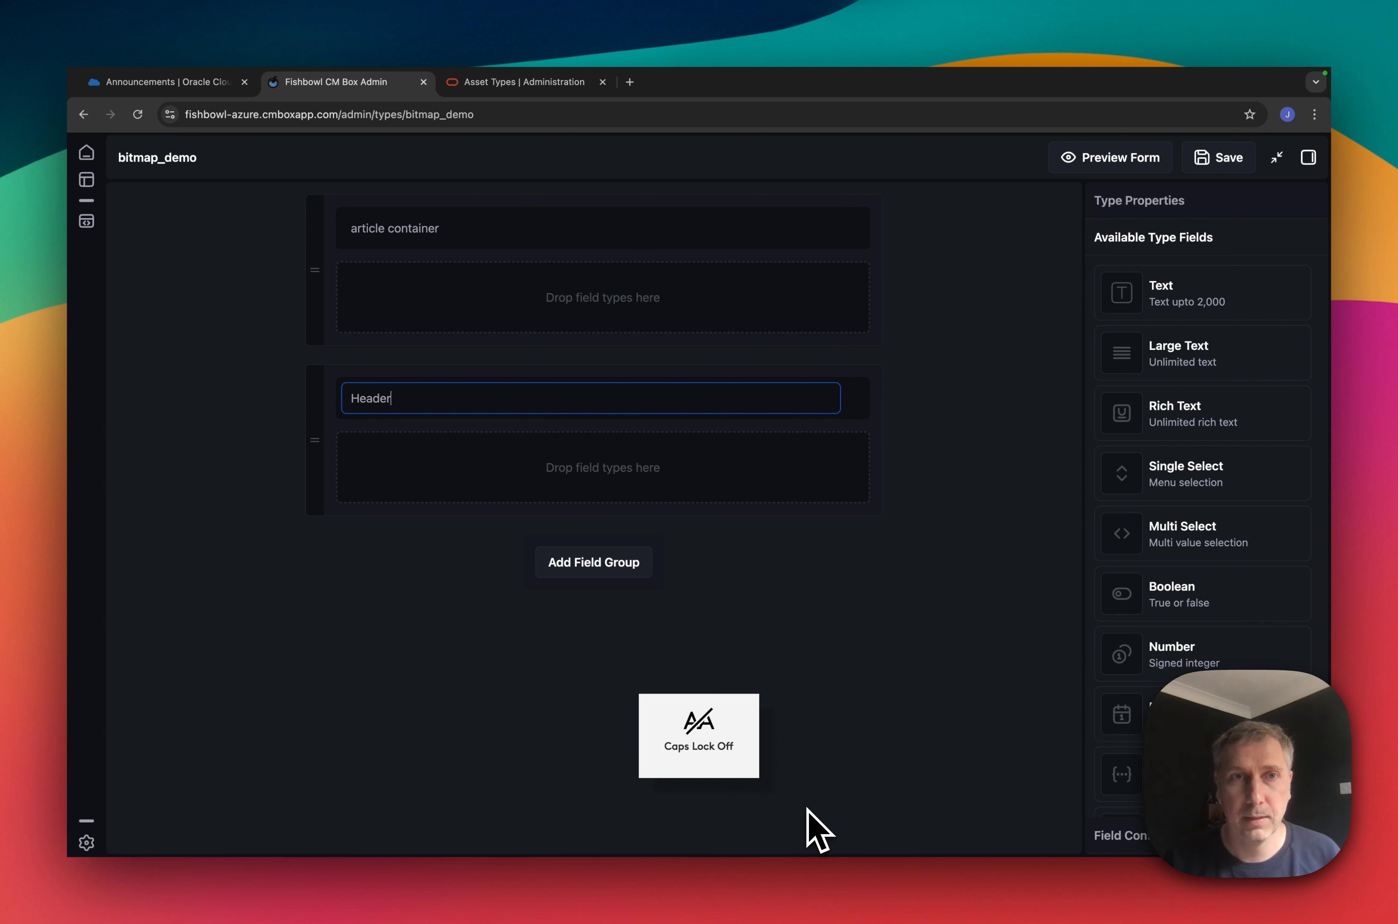
pyautogui.write('eader information')
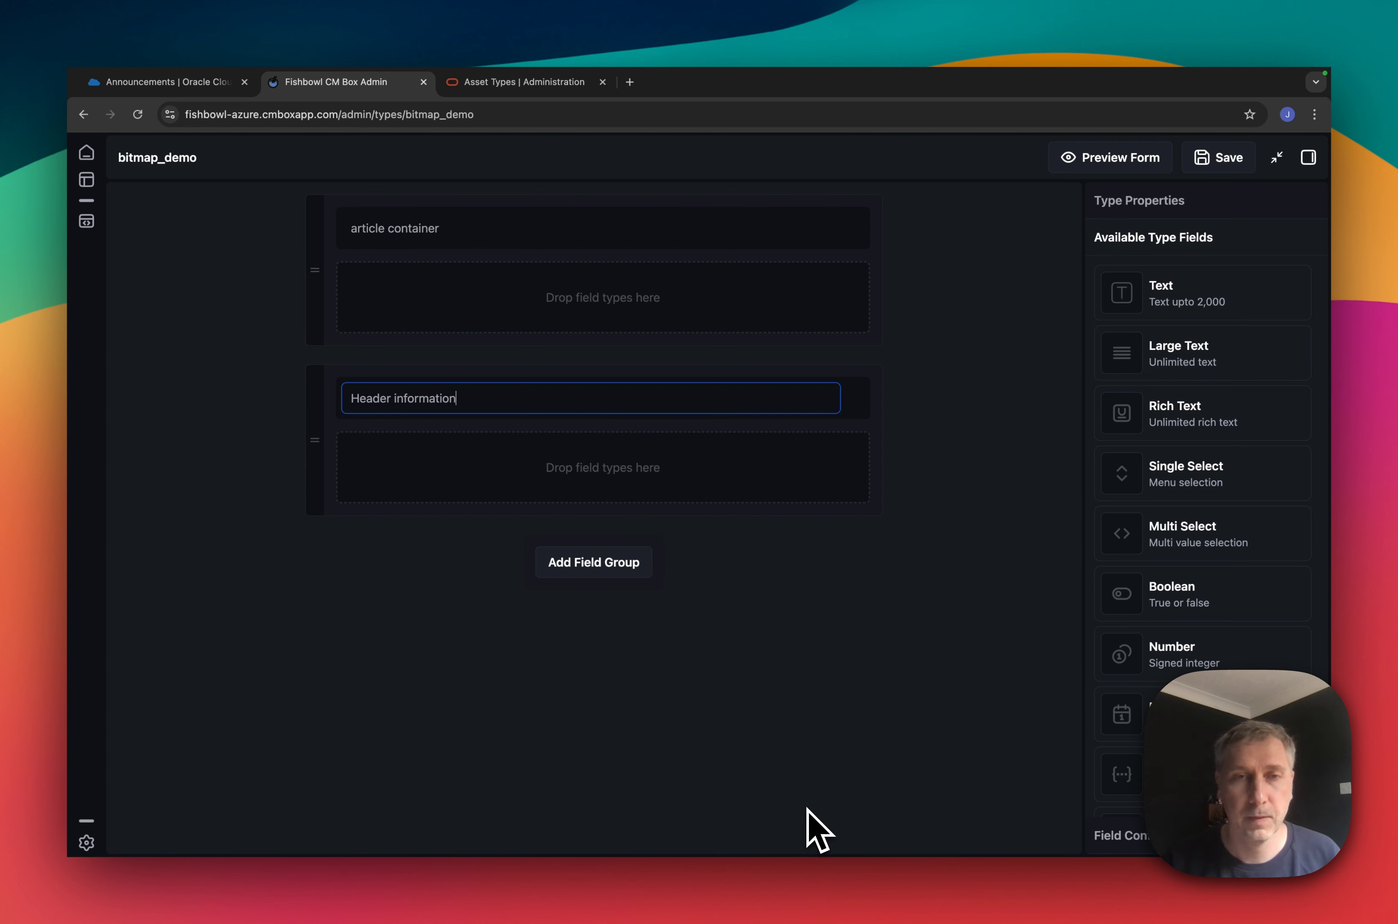
pyautogui.click(746, 819)
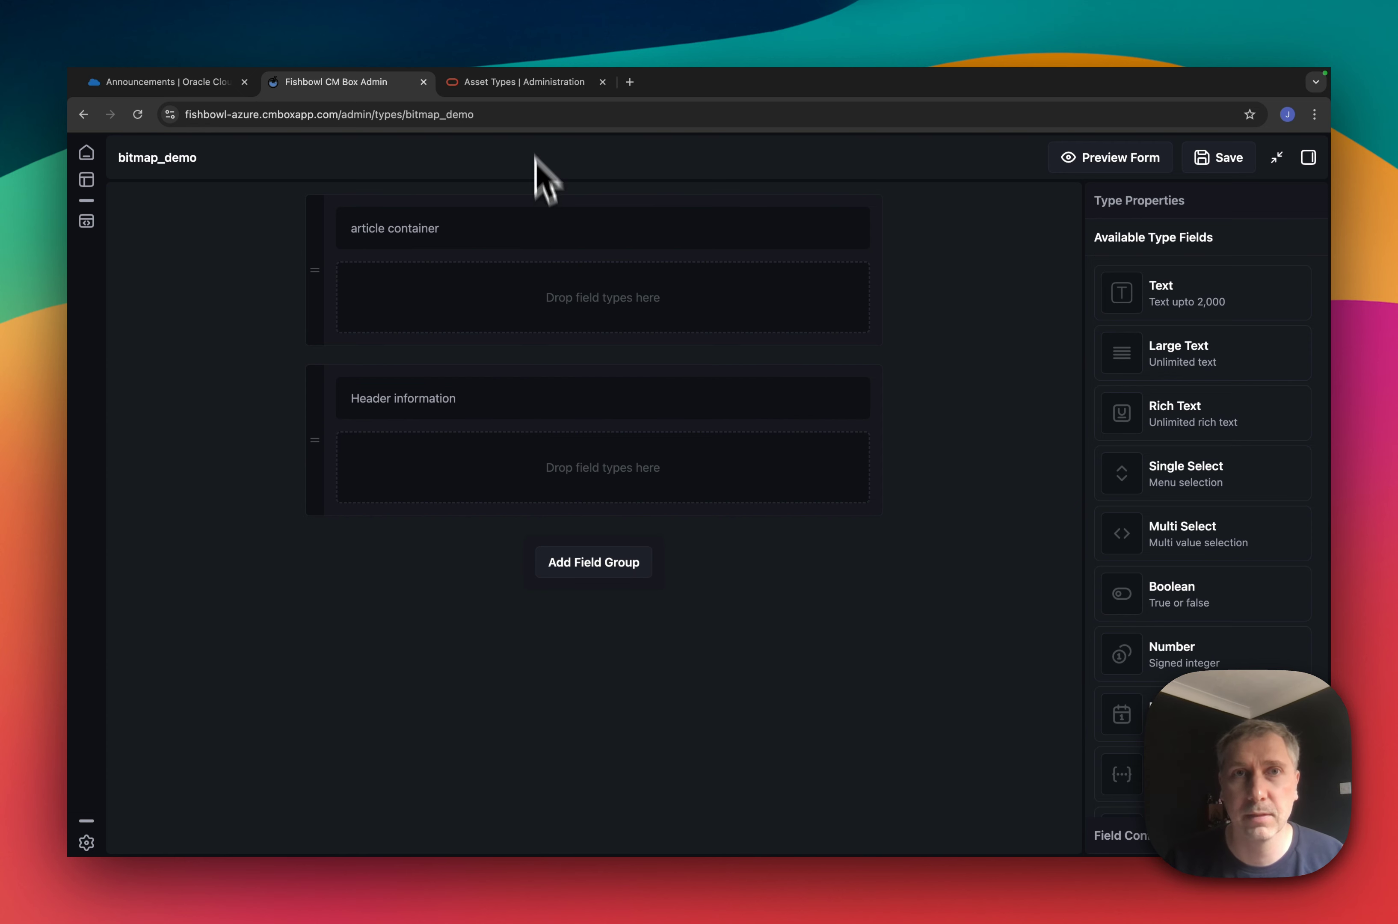
# Switch to Oracle Content Management, add an untitled group to the test2 definition for comparison, and return to CM Box Admin
pyautogui.click(523, 84)
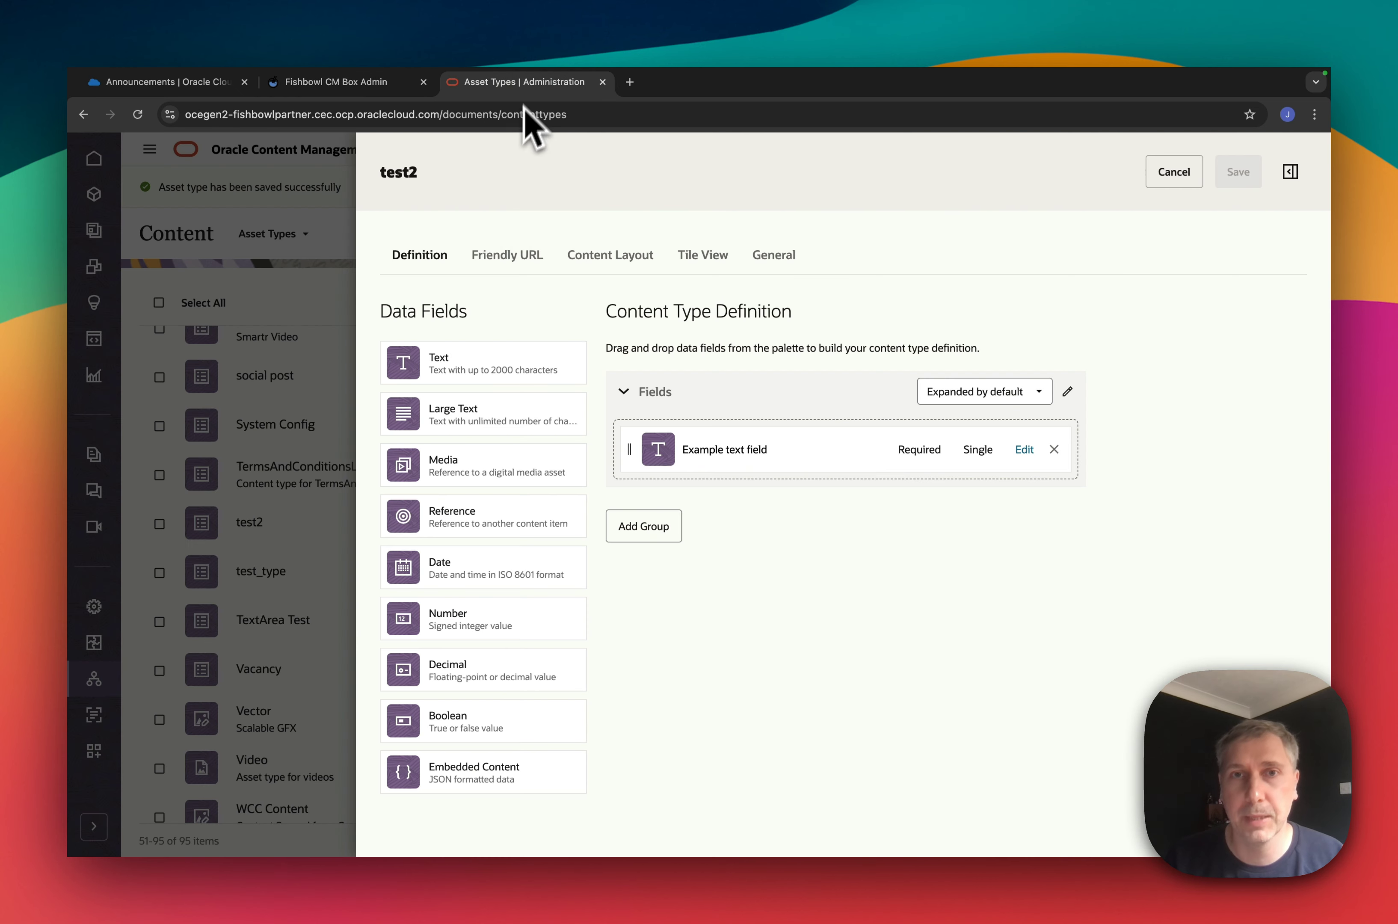
pyautogui.click(647, 528)
pyautogui.moveTo(638, 533); pyautogui.dragTo(699, 579)
pyautogui.click(354, 82)
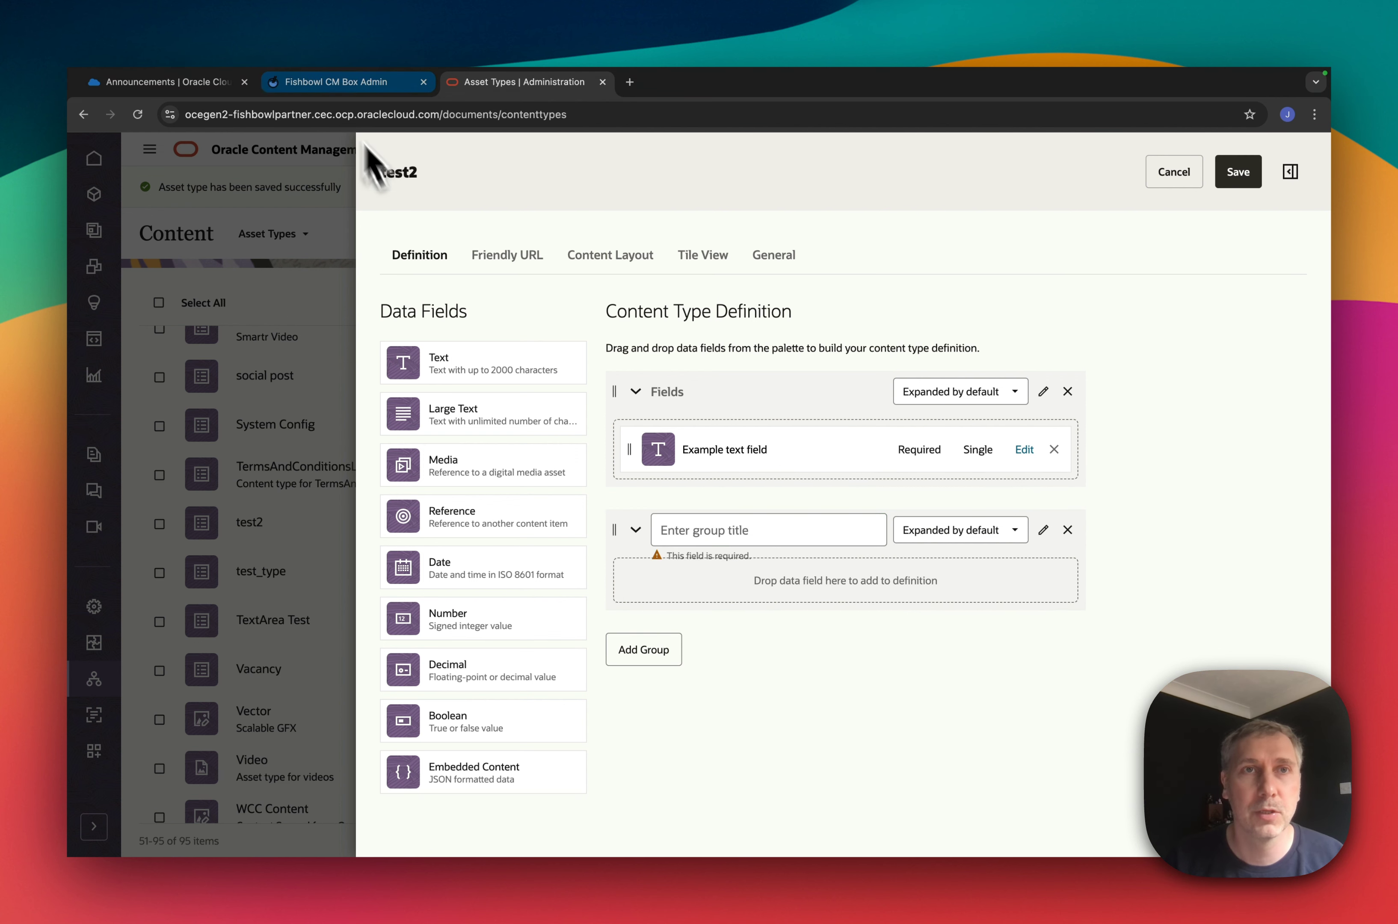
# Place a Text field in the article container group and a Large Text field in the Header information group
pyautogui.moveTo(322, 457); pyautogui.dragTo(365, 502)
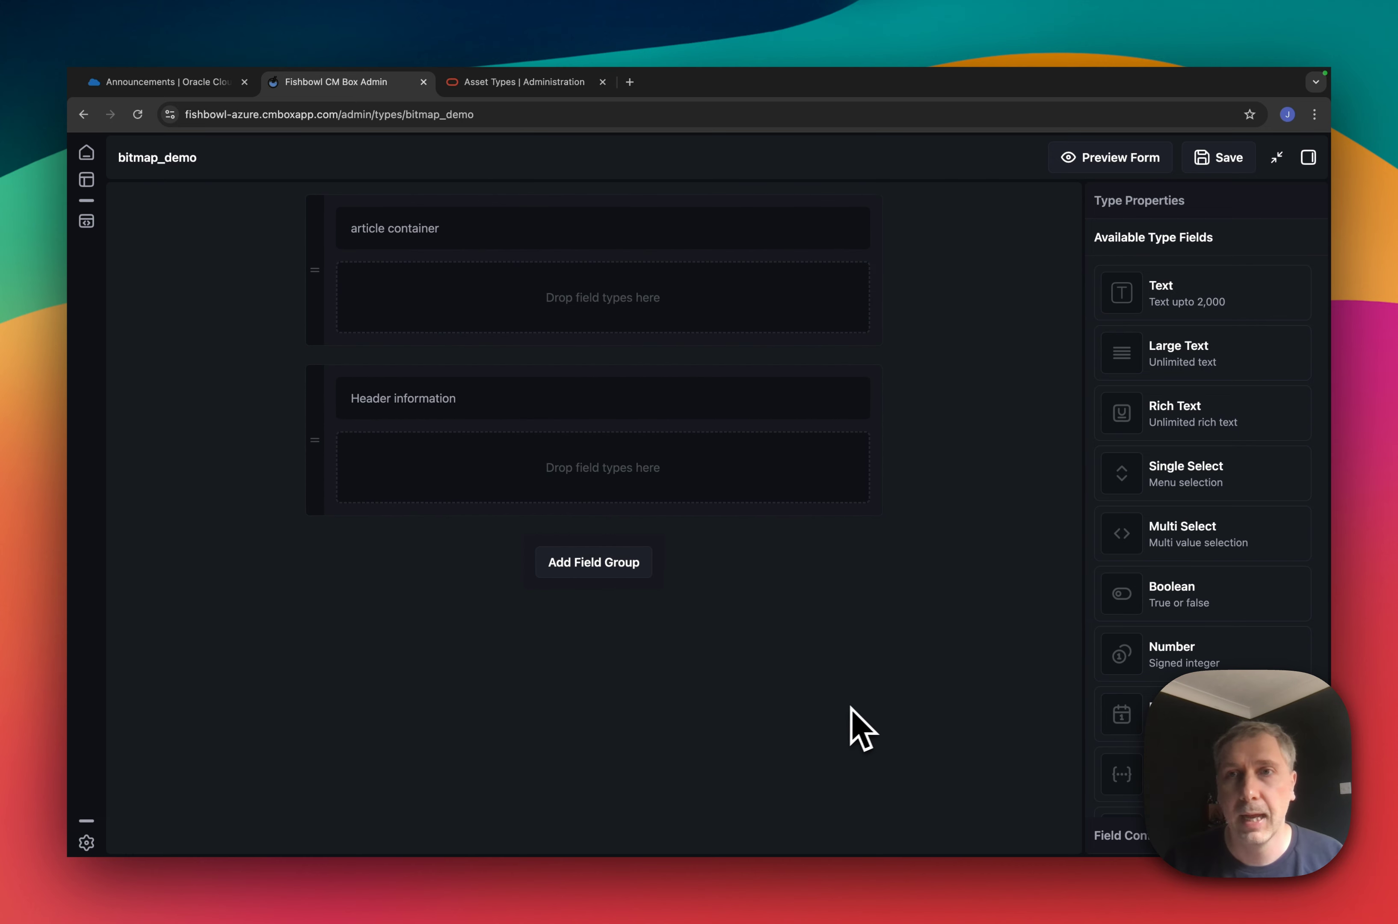
pyautogui.moveTo(1194, 306); pyautogui.dragTo(622, 349)
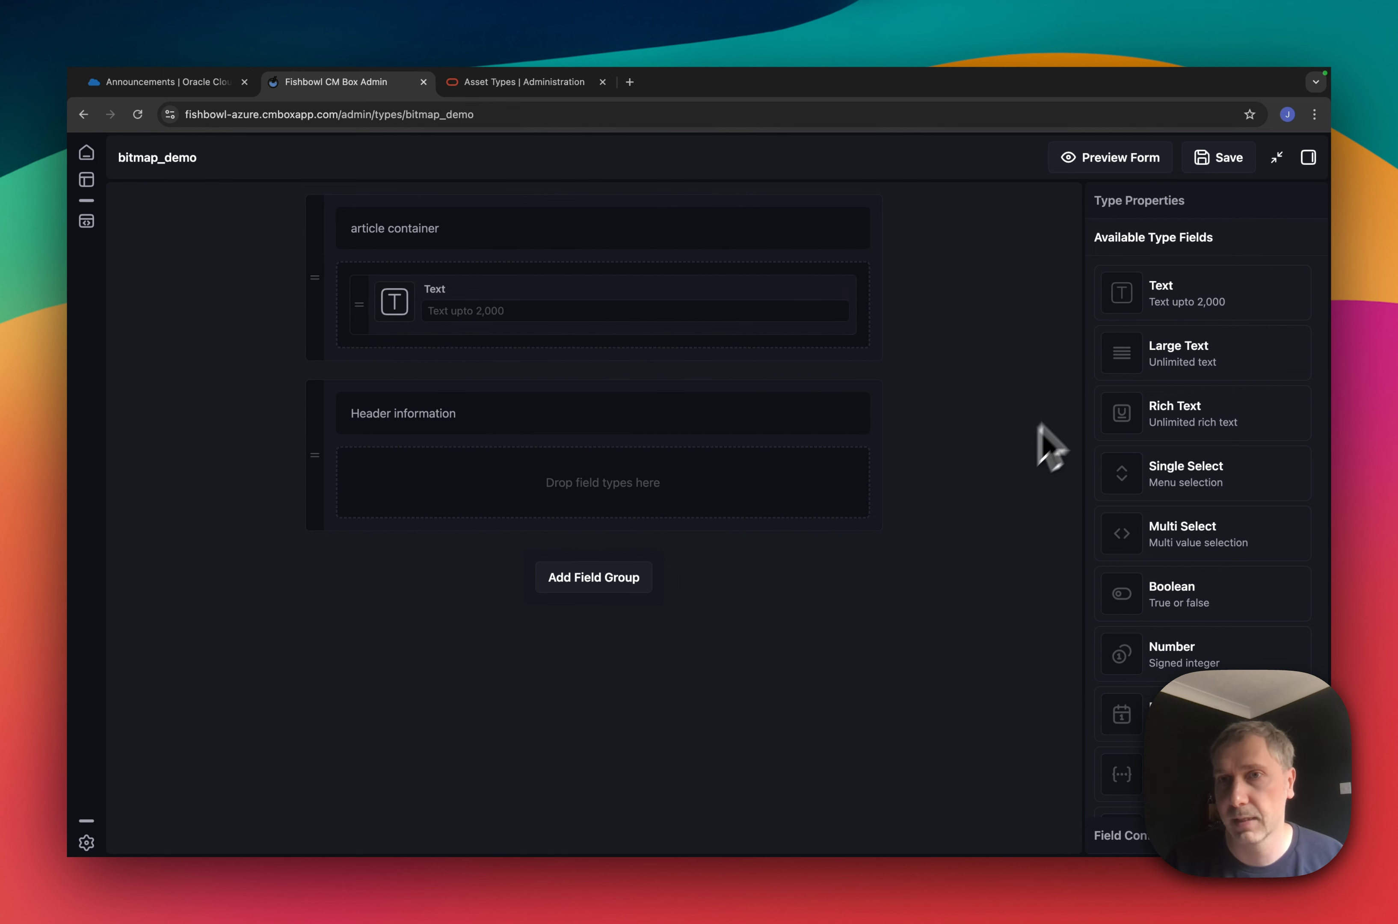
pyautogui.moveTo(1136, 390); pyautogui.dragTo(567, 516)
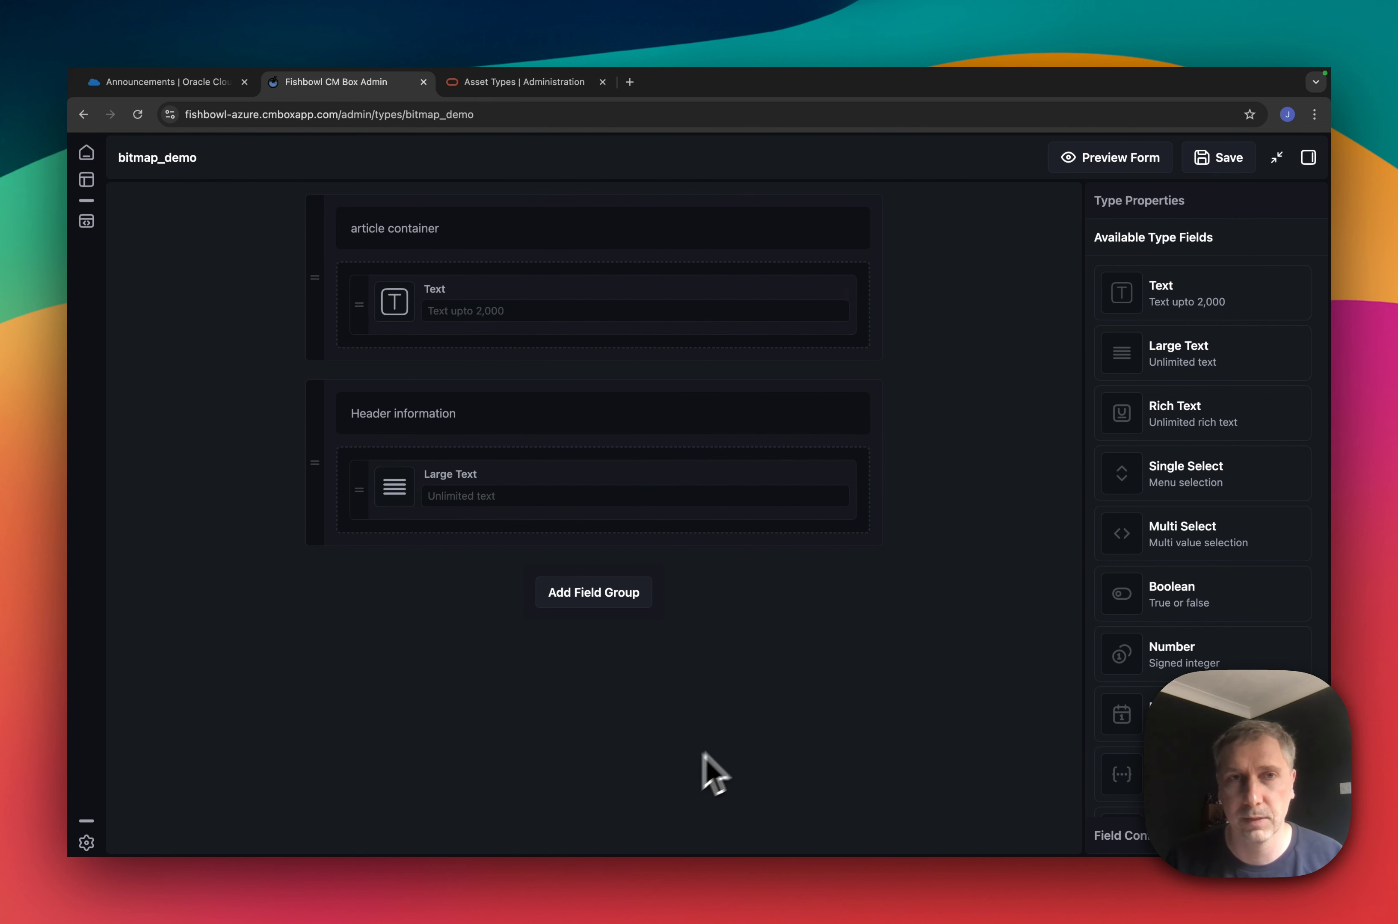
# Configure the article container's Text field with the name "title" and label "Title", and make it searchable and required
pyautogui.click(563, 295)
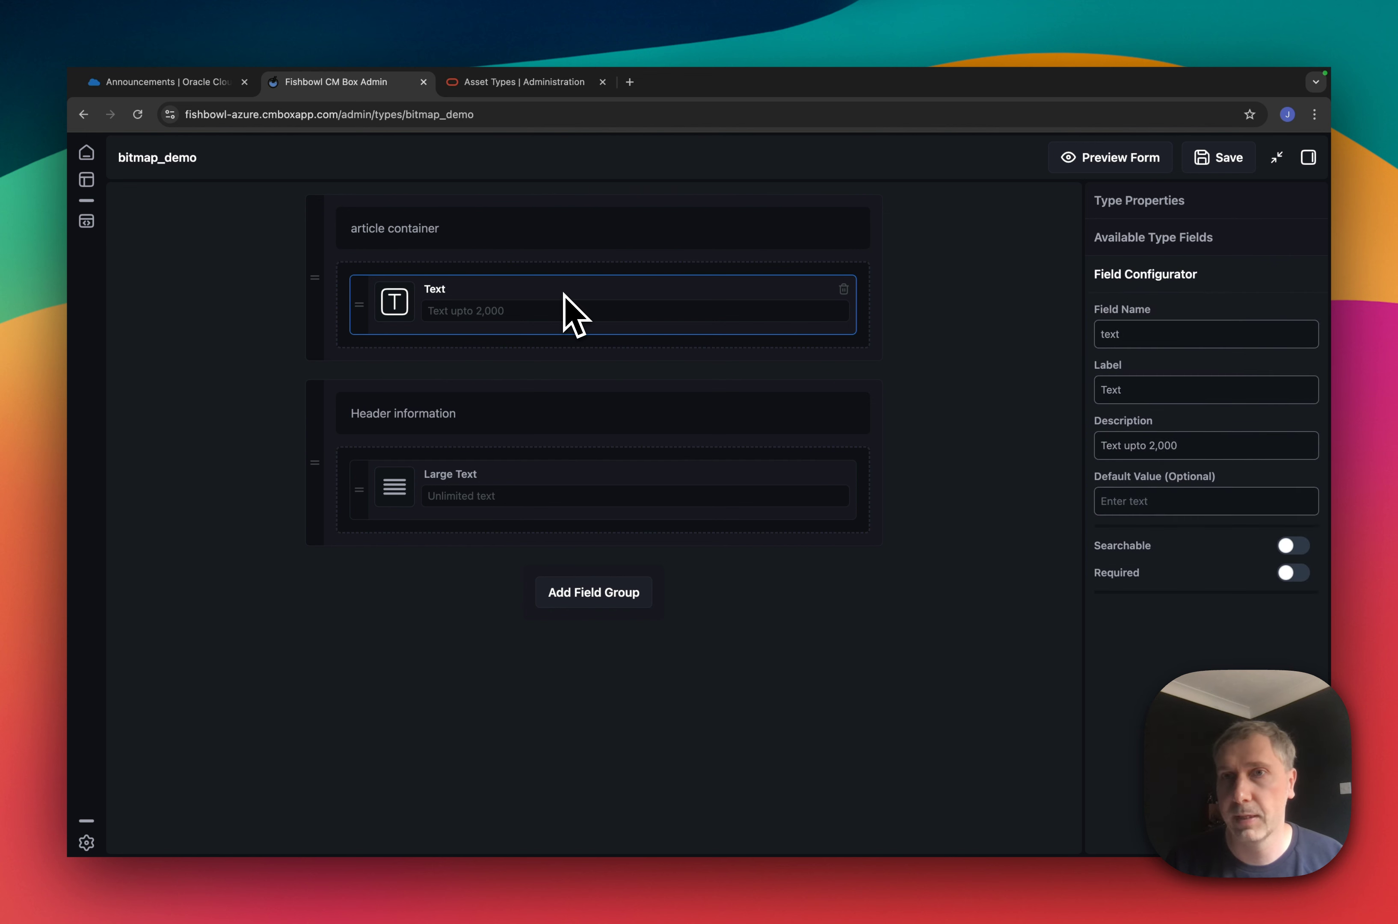
pyautogui.doubleClick(1187, 342)
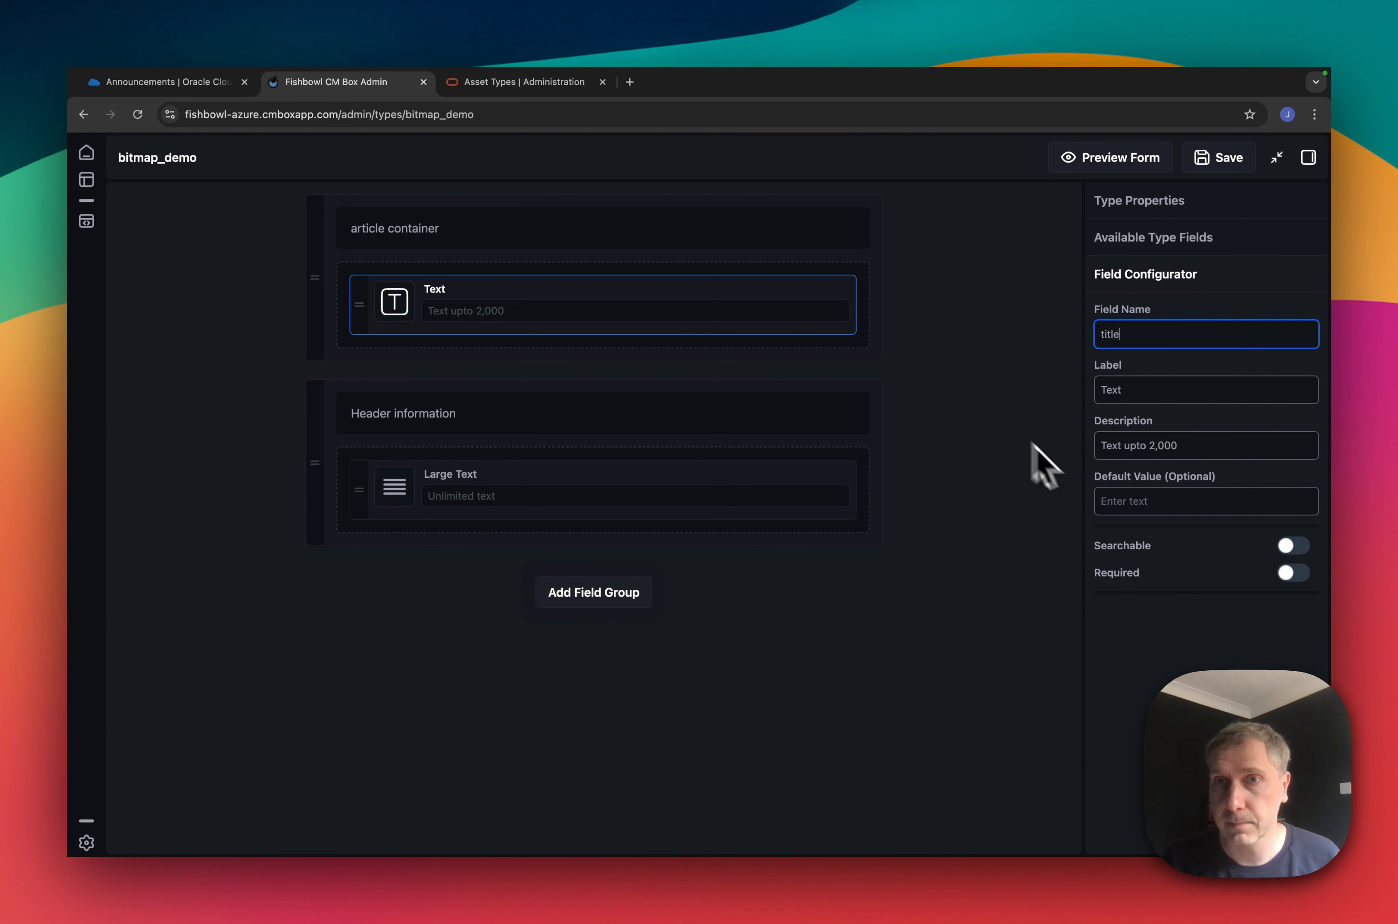
pyautogui.doubleClick(1153, 393)
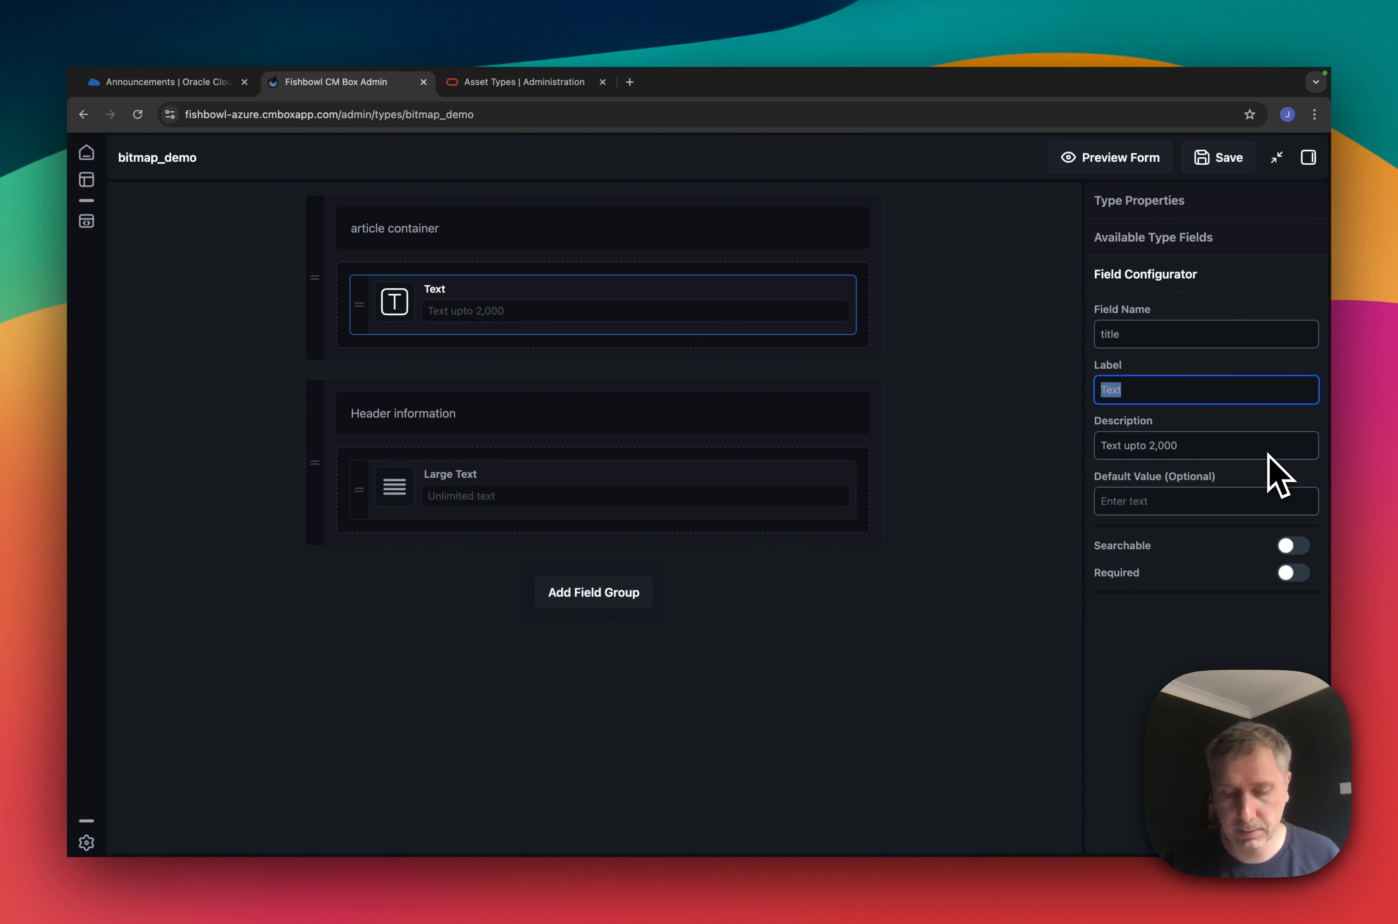
pyautogui.press('capslock')
pyautogui.write('title')
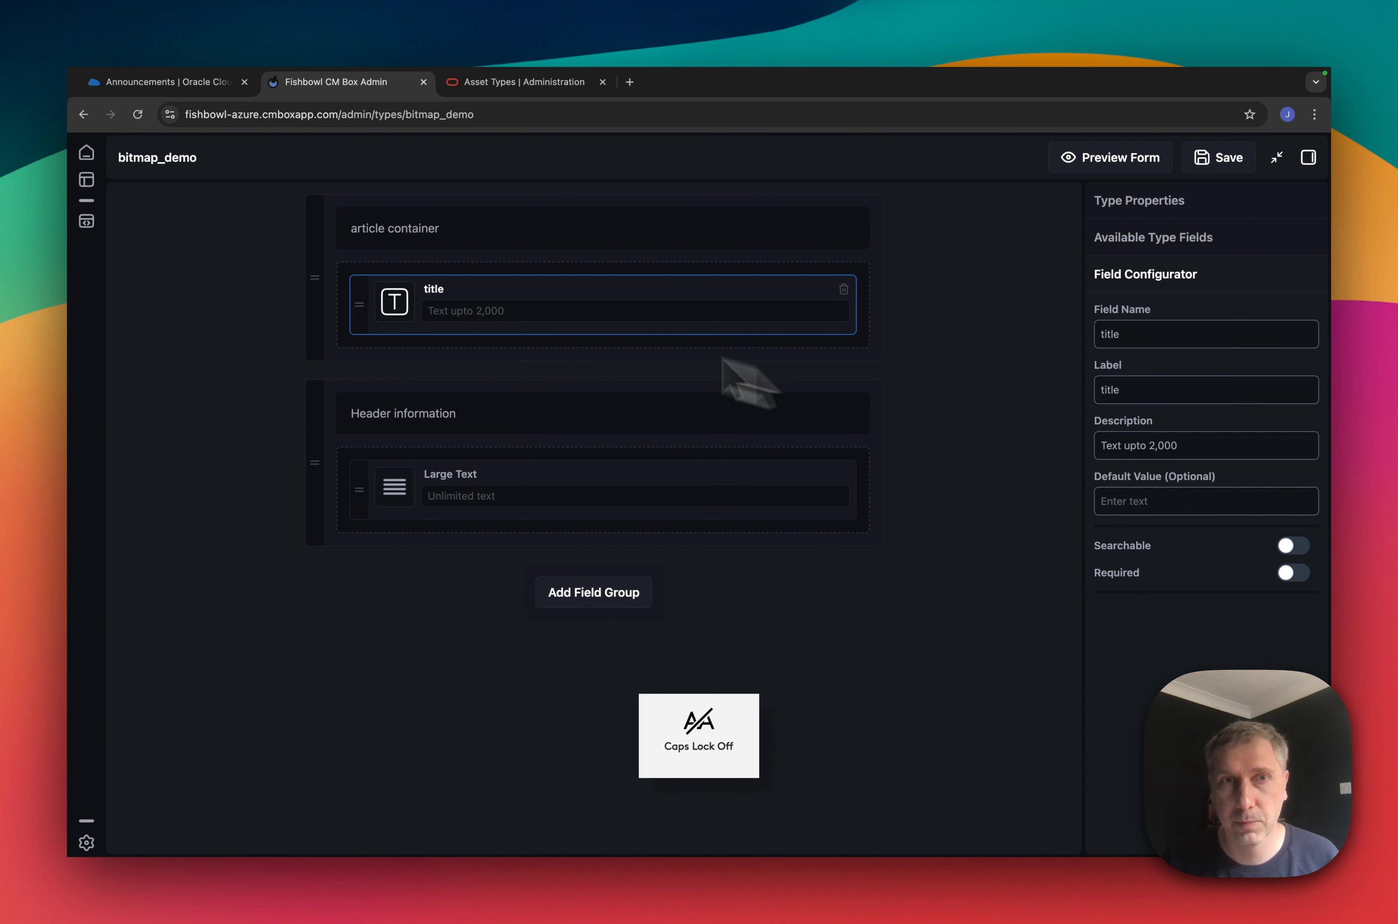
pyautogui.press('BackSpace')
pyautogui.press('BackSpace')
pyautogui.press('BackSpace')
pyautogui.press('BackSpace')
pyautogui.press('BackSpace')
pyautogui.press('capslock')
pyautogui.write('Title')
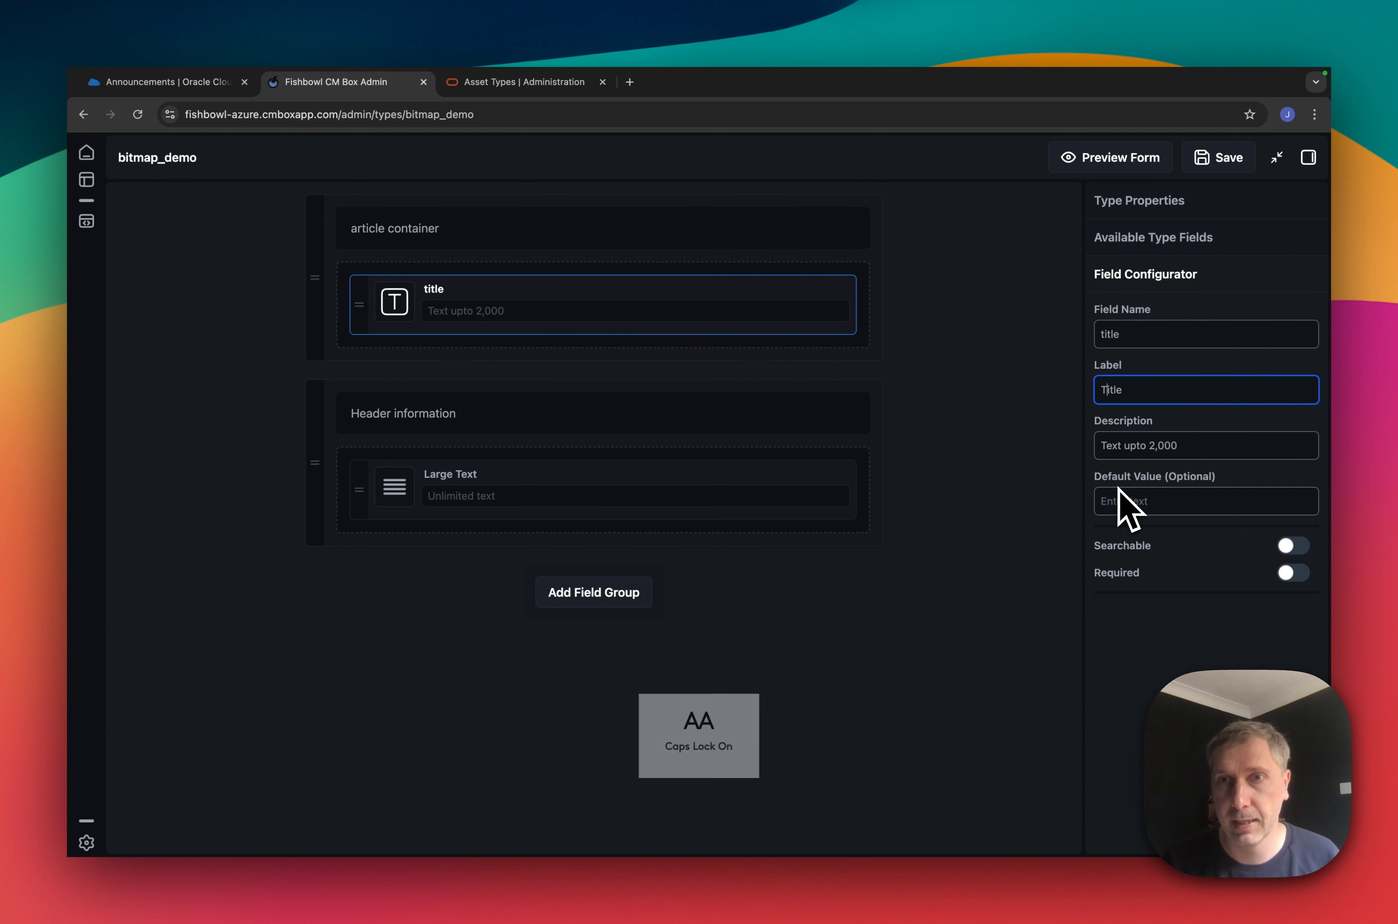
pyautogui.press('capslock')
pyautogui.click(1032, 438)
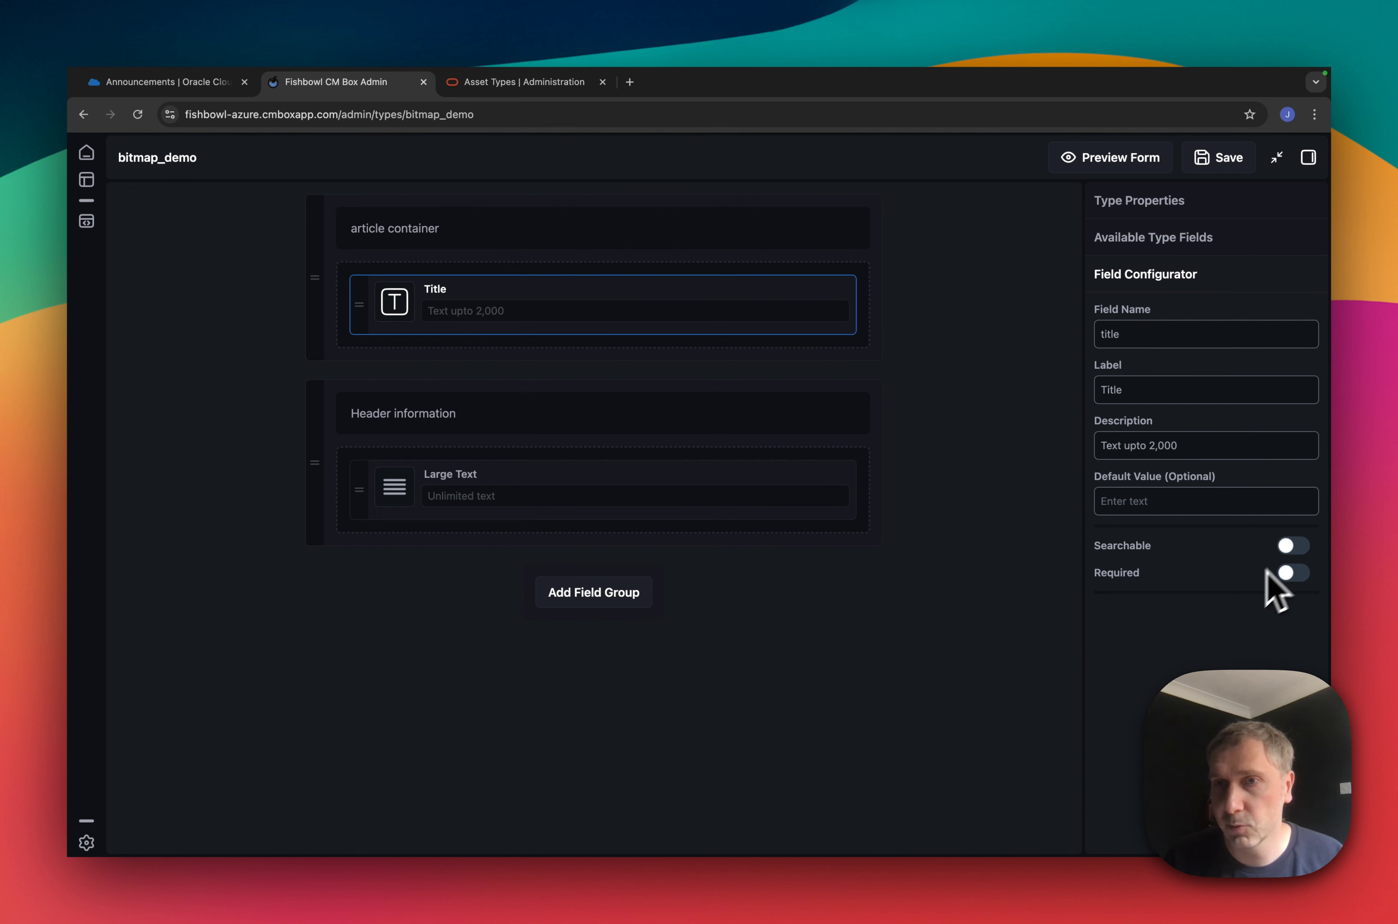
pyautogui.click(1291, 546)
pyautogui.click(1293, 572)
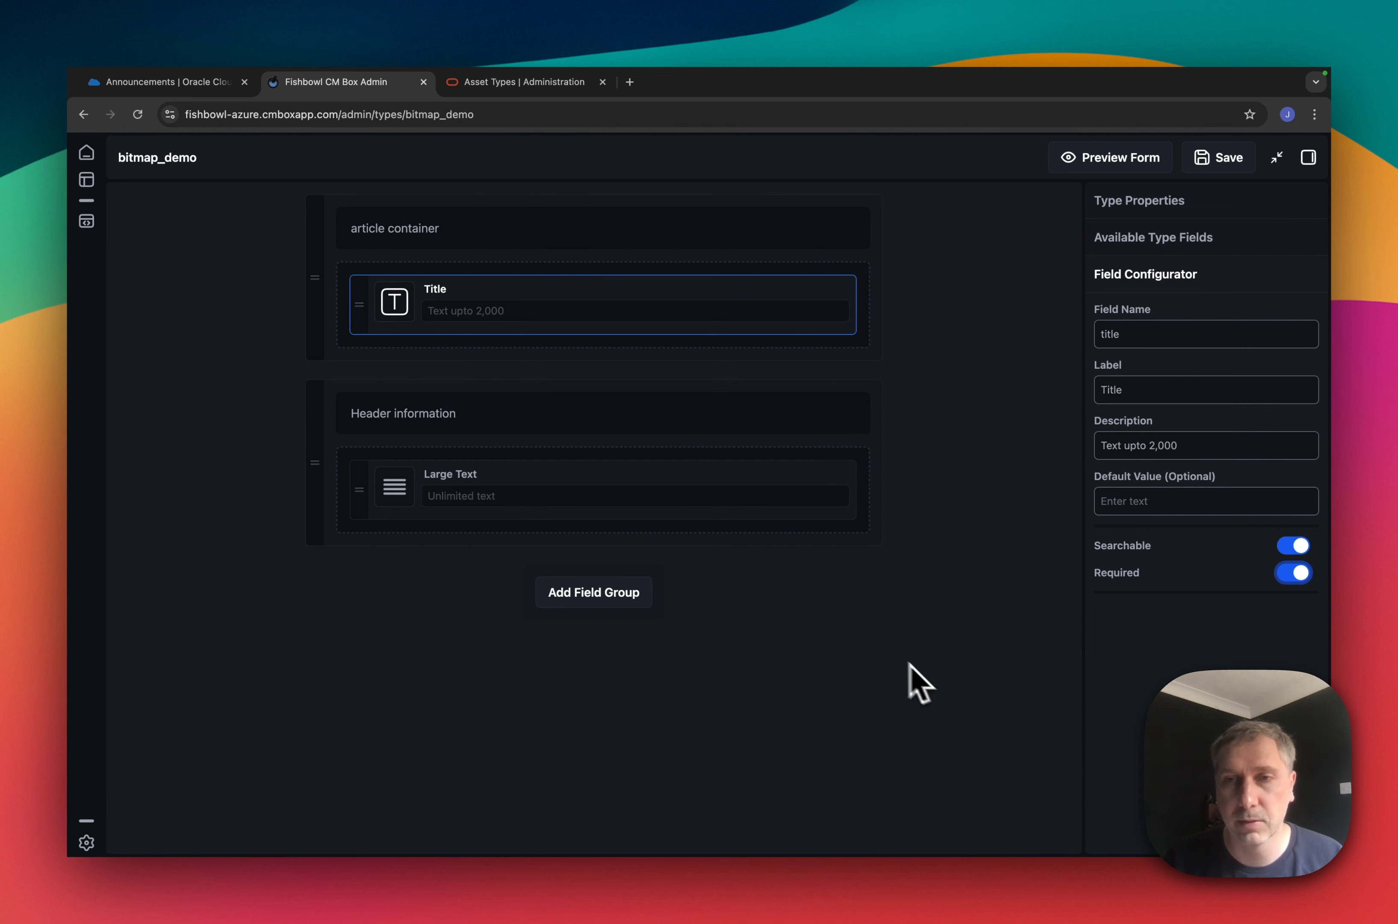
# Set the Large Text field's name to "description" and its label to "Description"
pyautogui.click(647, 508)
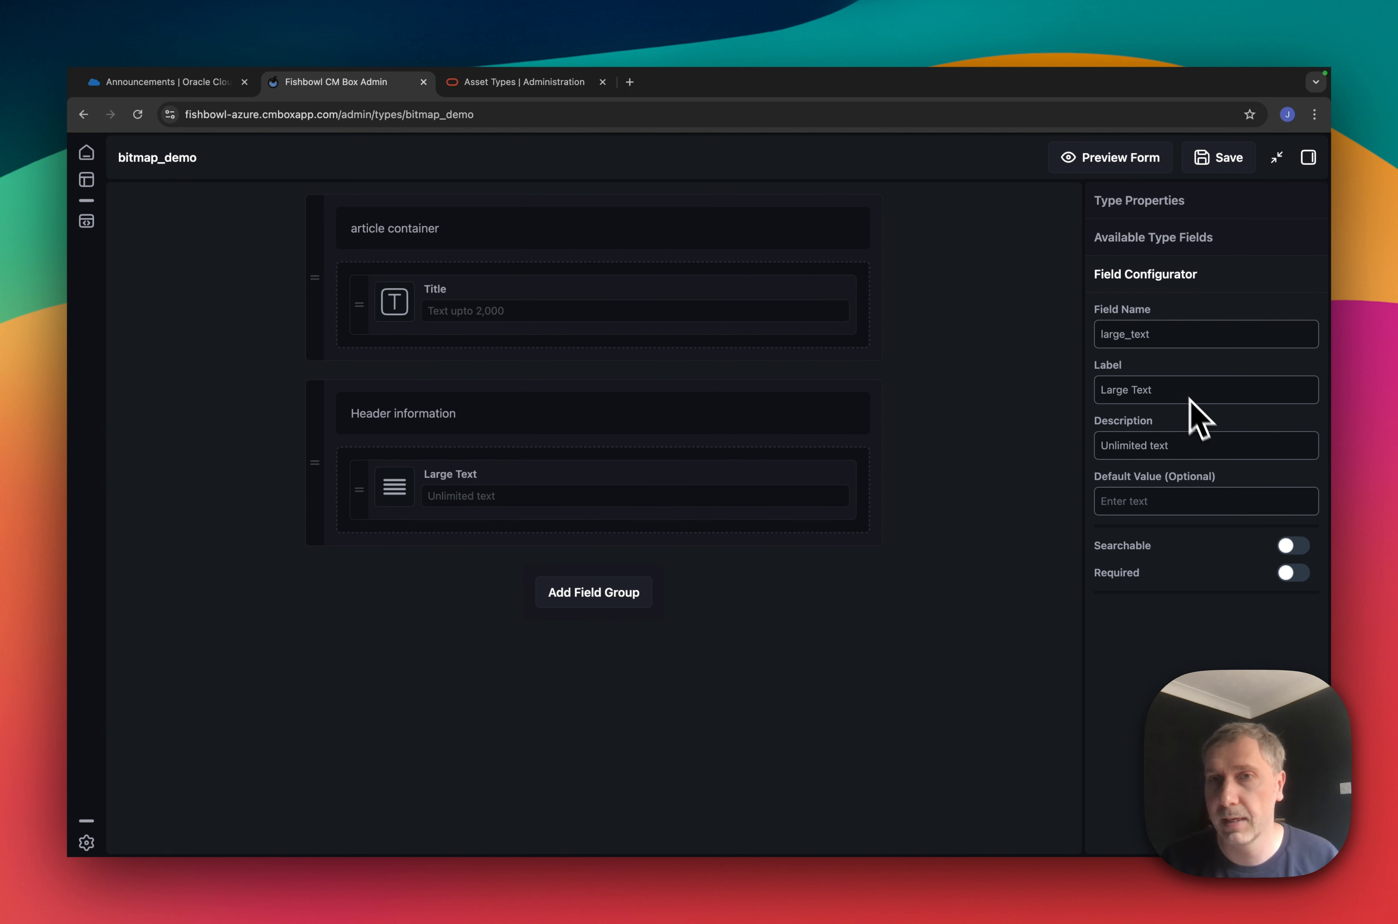
pyautogui.click(1208, 334)
pyautogui.press('super+a')
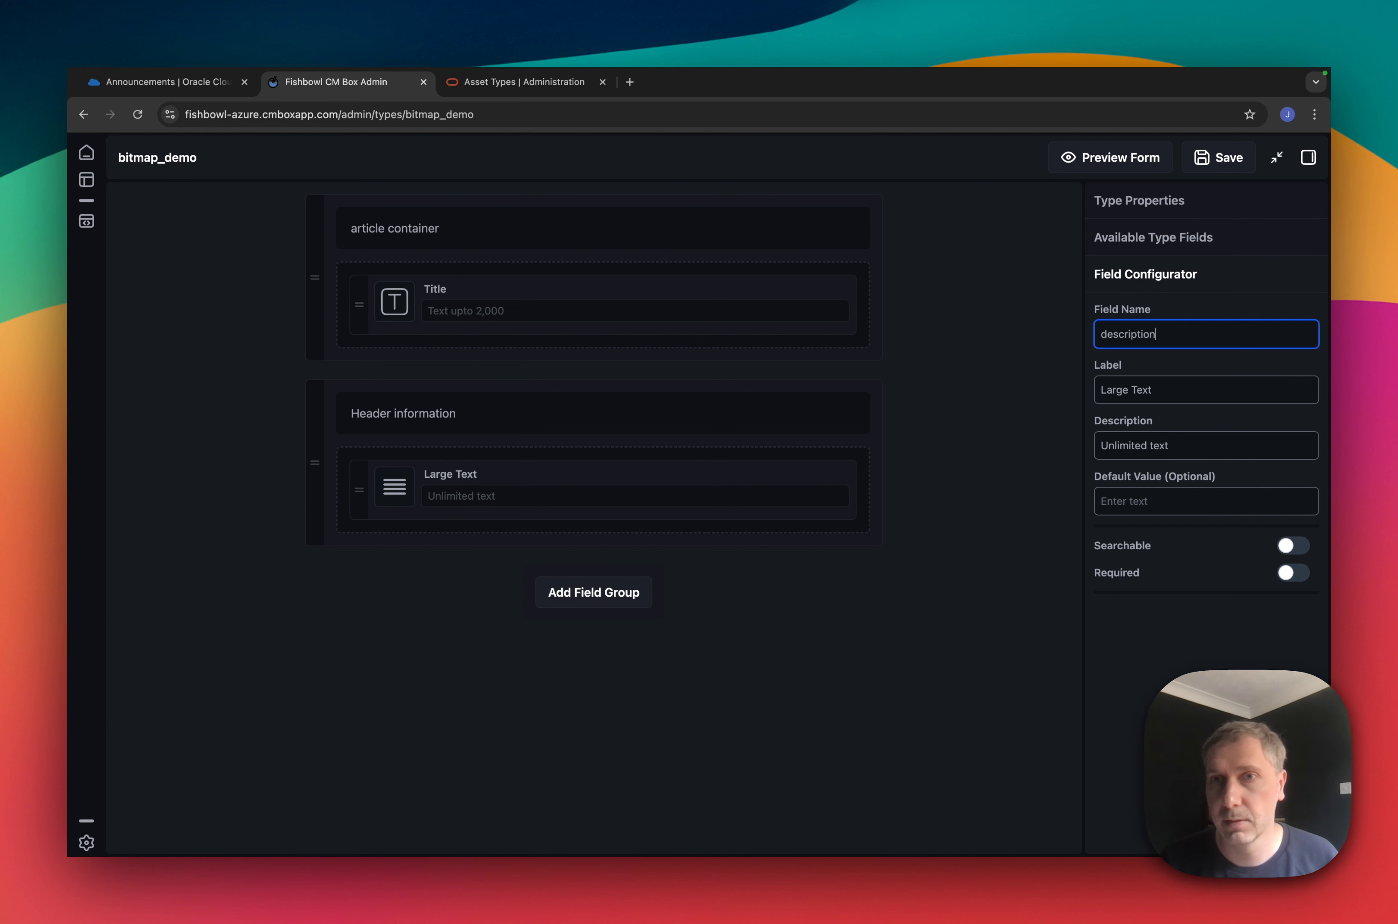
pyautogui.write('description')
pyautogui.click(1231, 400)
pyautogui.press('super+a')
pyautogui.write('de')
pyautogui.press('capslock')
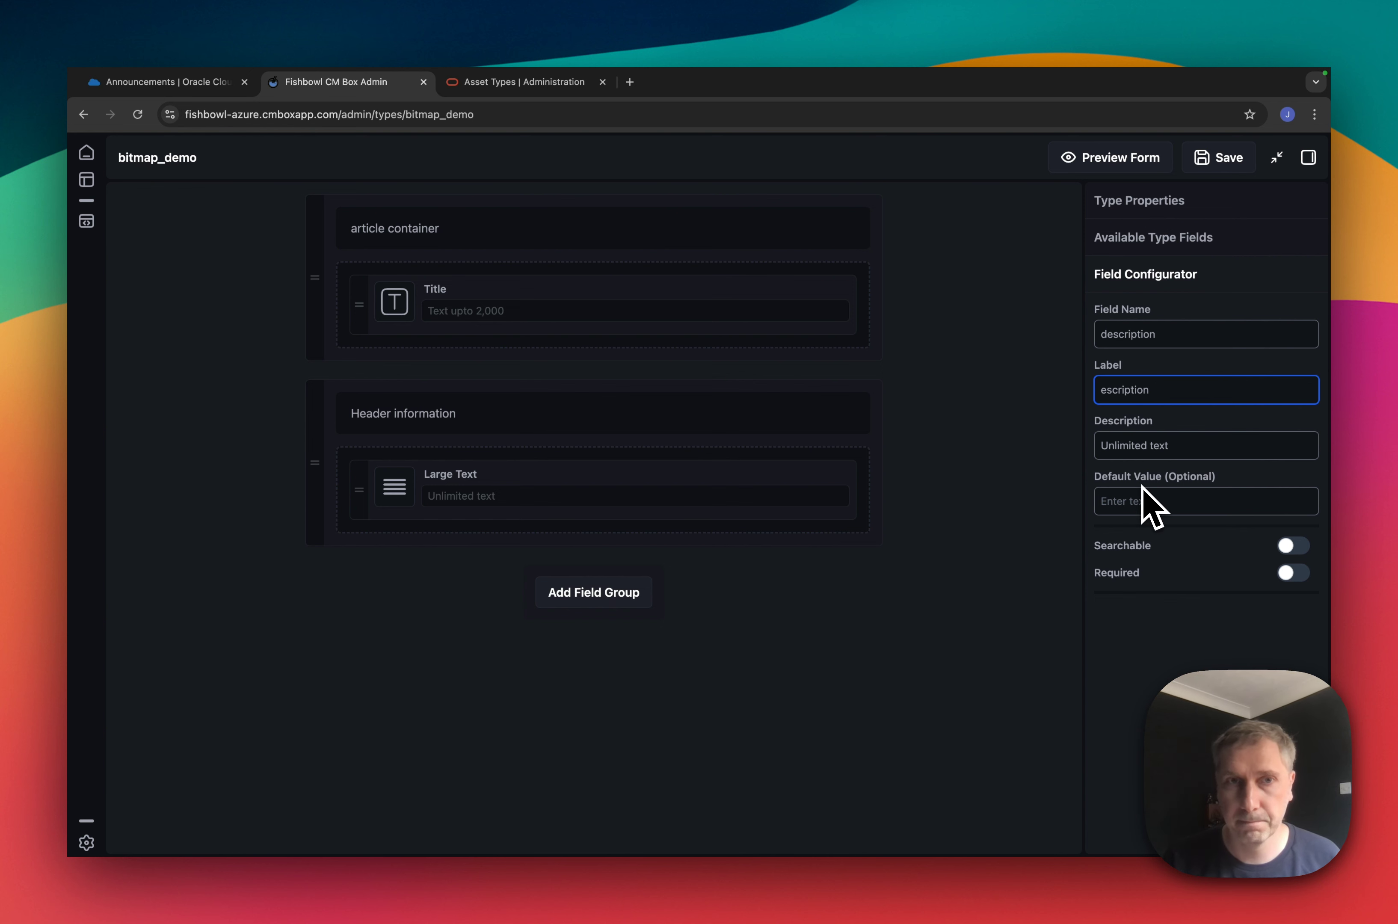
pyautogui.press('capslock')
pyautogui.write('D')
pyautogui.press('capslock')
pyautogui.click(982, 531)
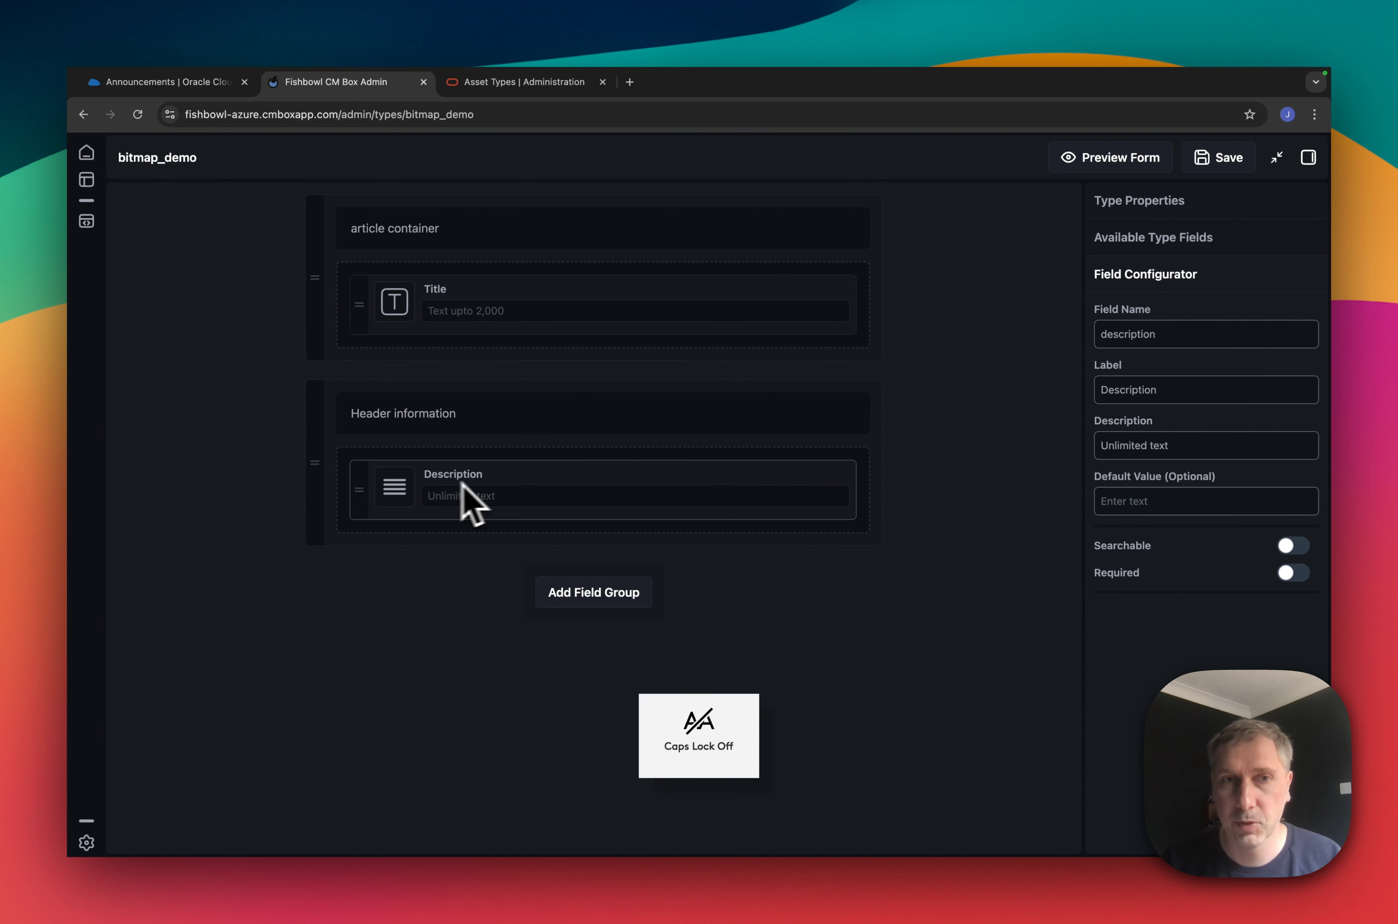
# Add a Single Select field to the article container group, above the Title field
pyautogui.click(660, 311)
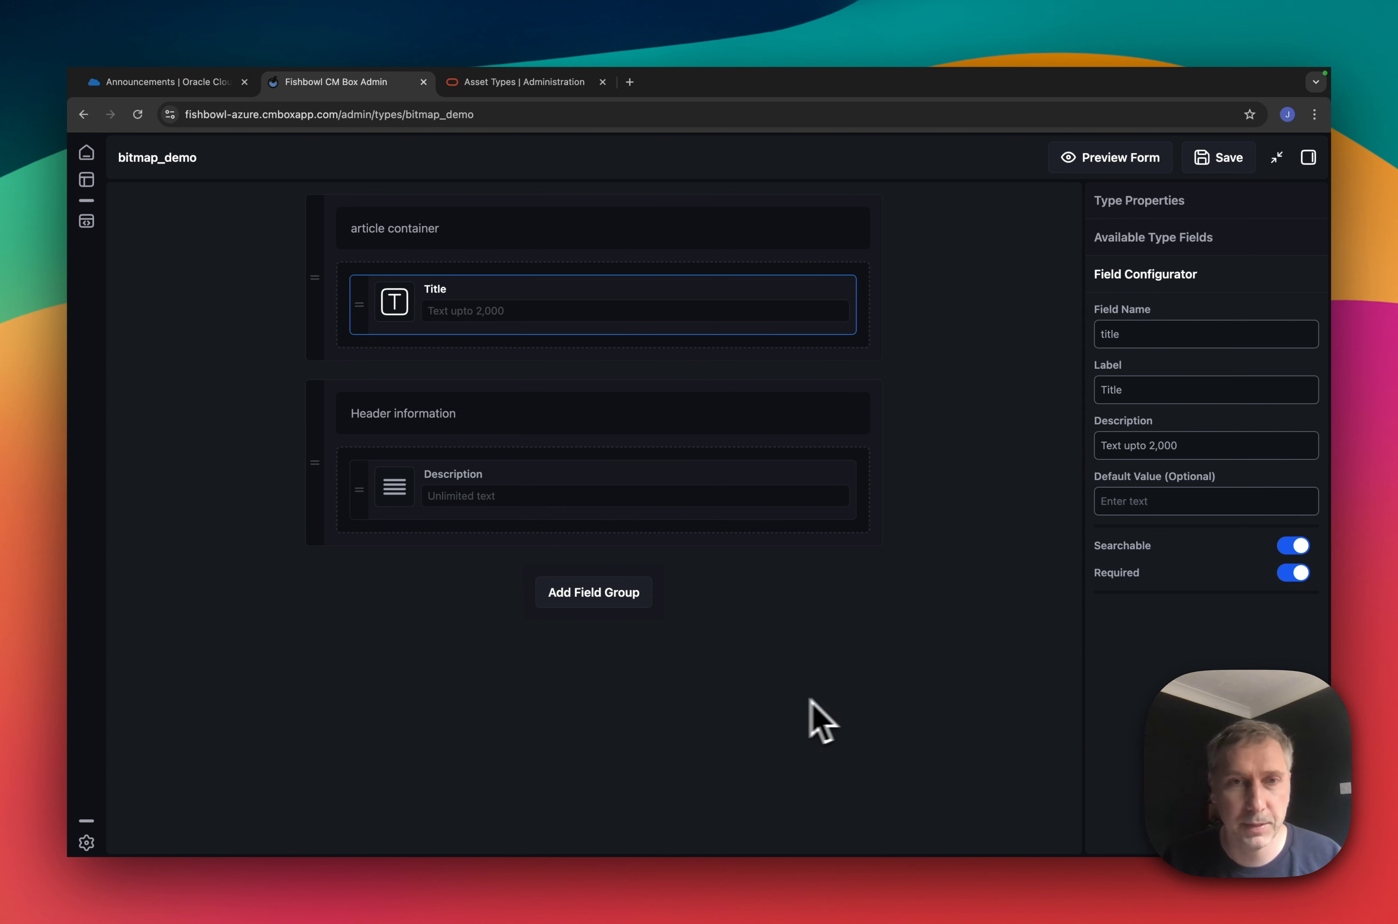
pyautogui.click(1136, 243)
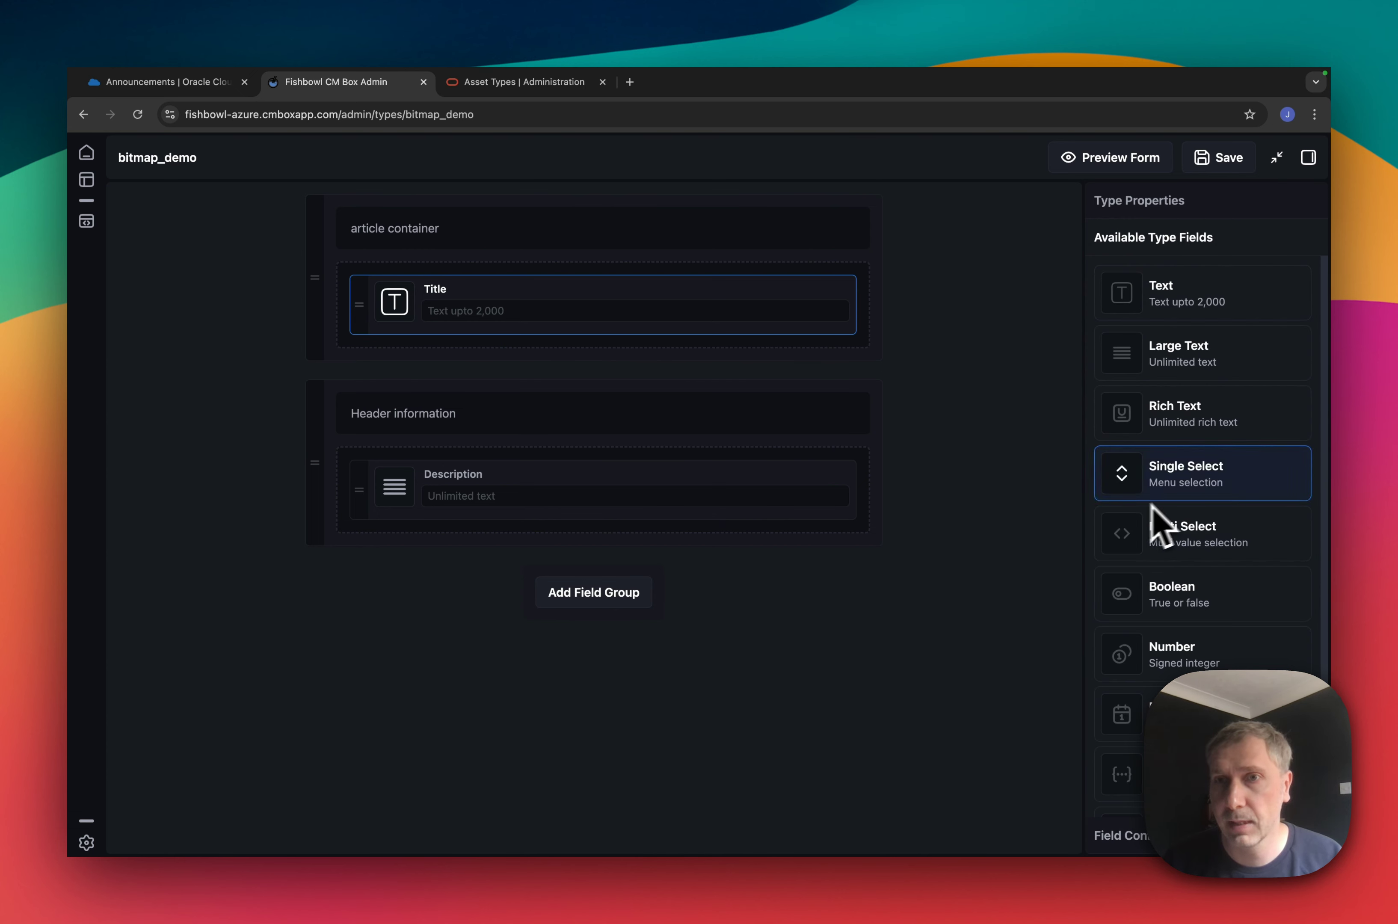
pyautogui.moveTo(1150, 489); pyautogui.dragTo(744, 388)
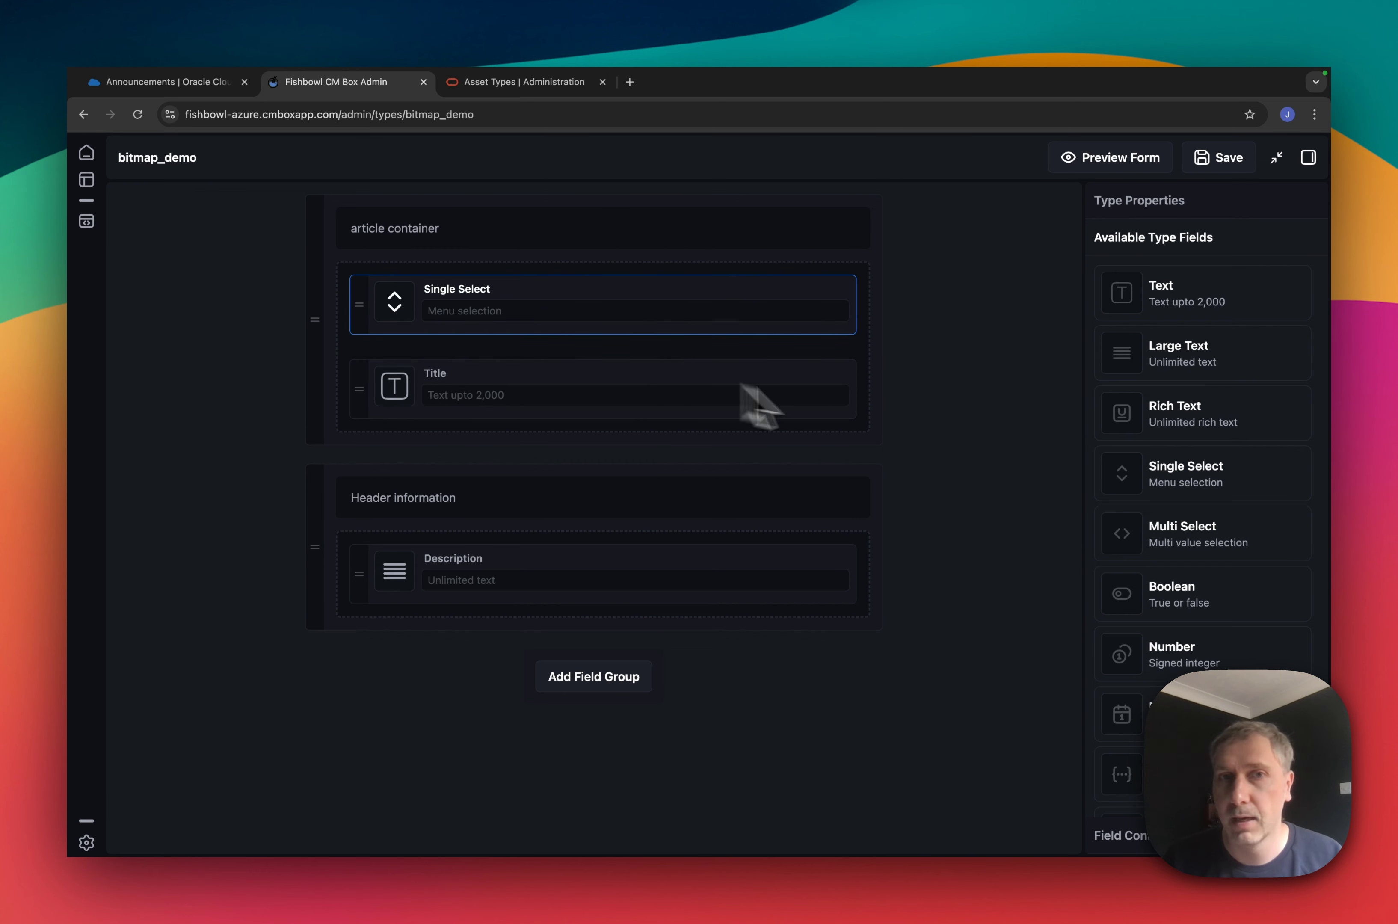
# Add a second Single Select field and a Boolean field to the article container group, and move the Title field to its top
pyautogui.moveTo(1120, 468); pyautogui.dragTo(699, 369)
pyautogui.moveTo(1195, 582); pyautogui.dragTo(703, 400)
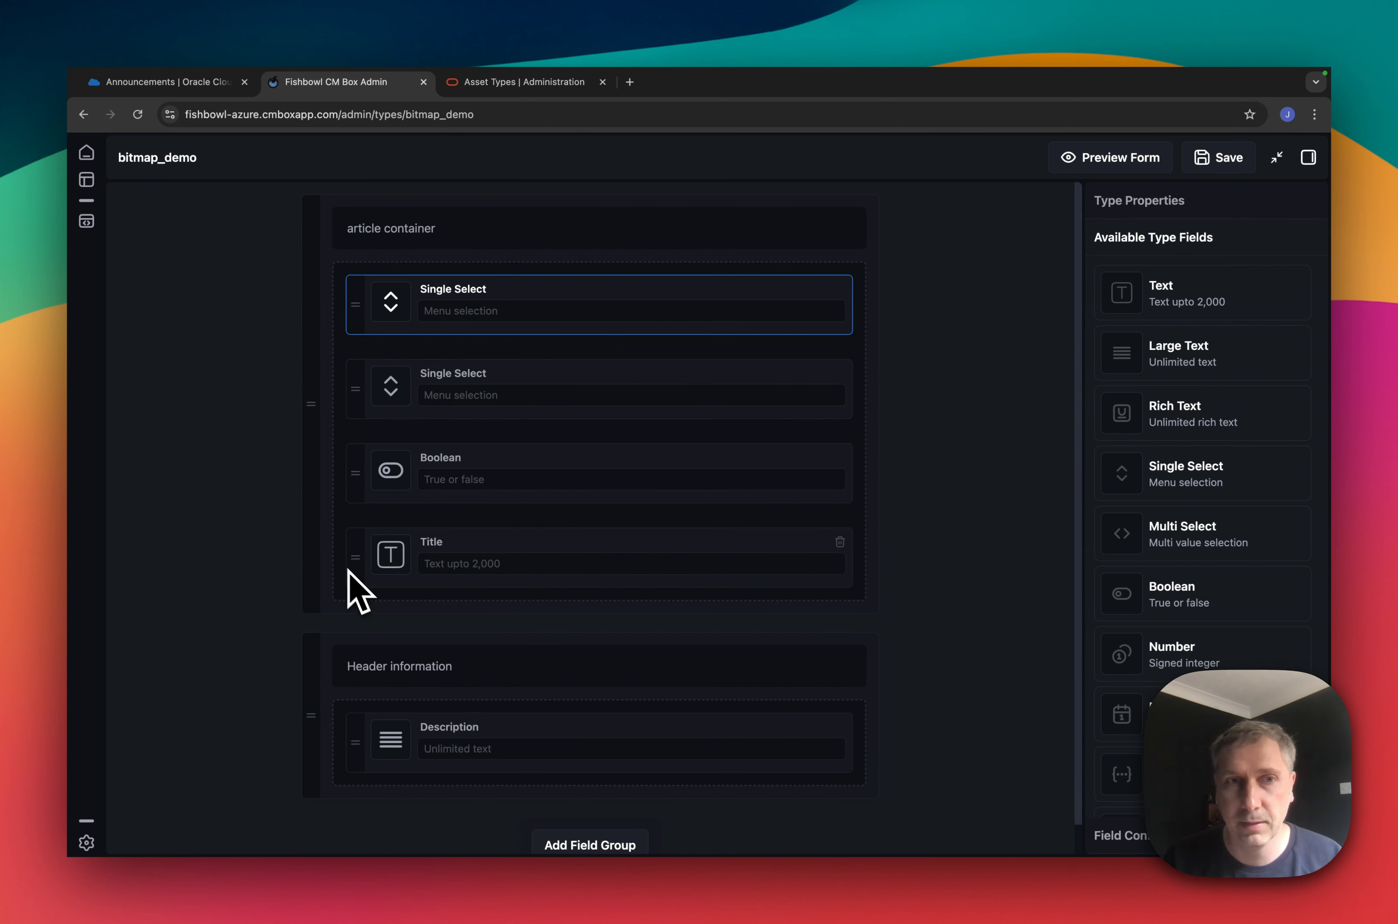
pyautogui.moveTo(353, 567); pyautogui.dragTo(384, 318)
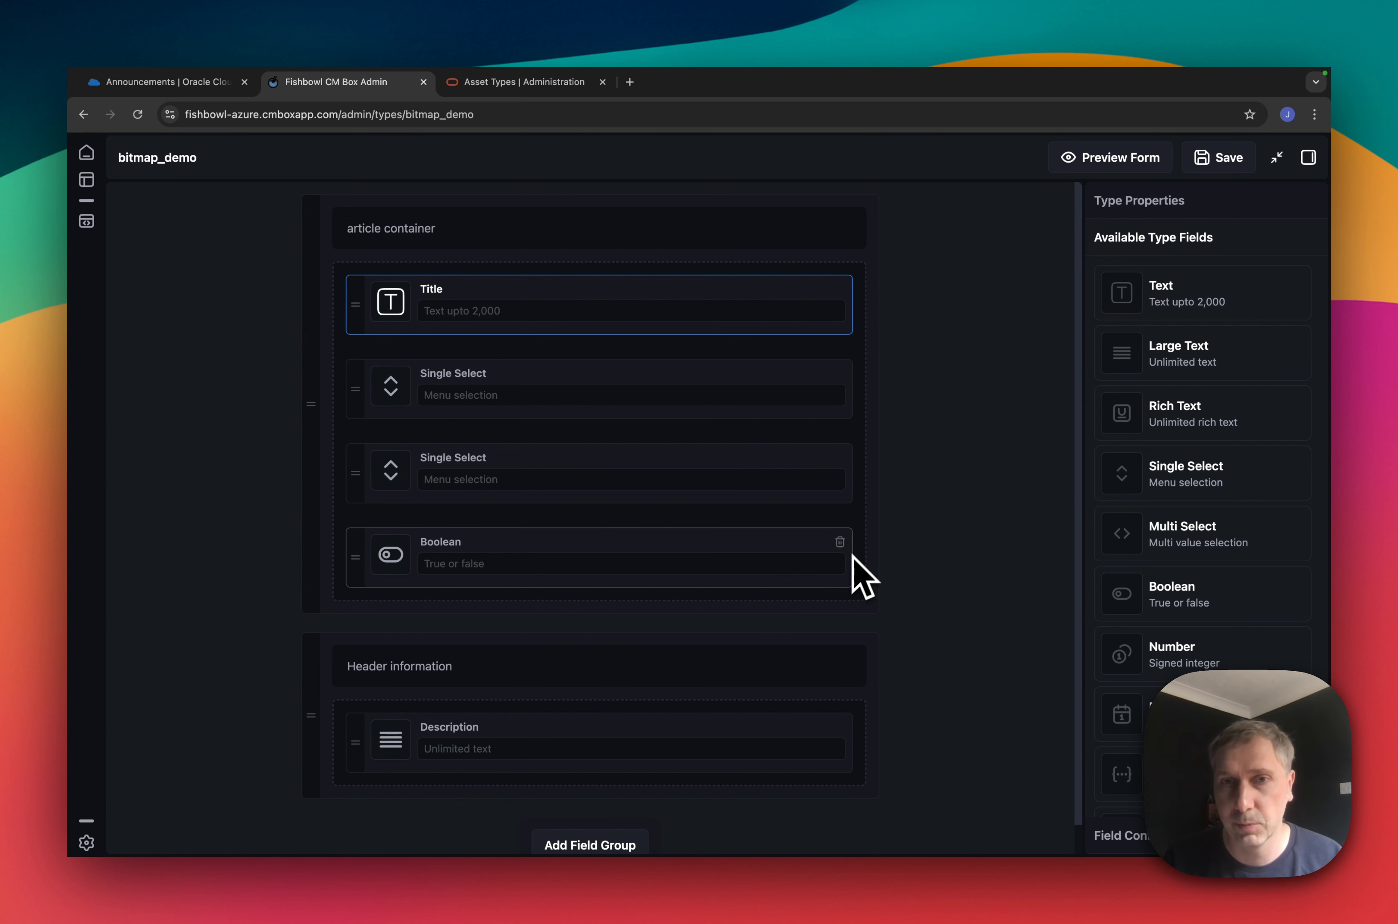
# Show the bitmap_demo type's properties and narrow the properties area to widen the form layout
pyautogui.click(1154, 211)
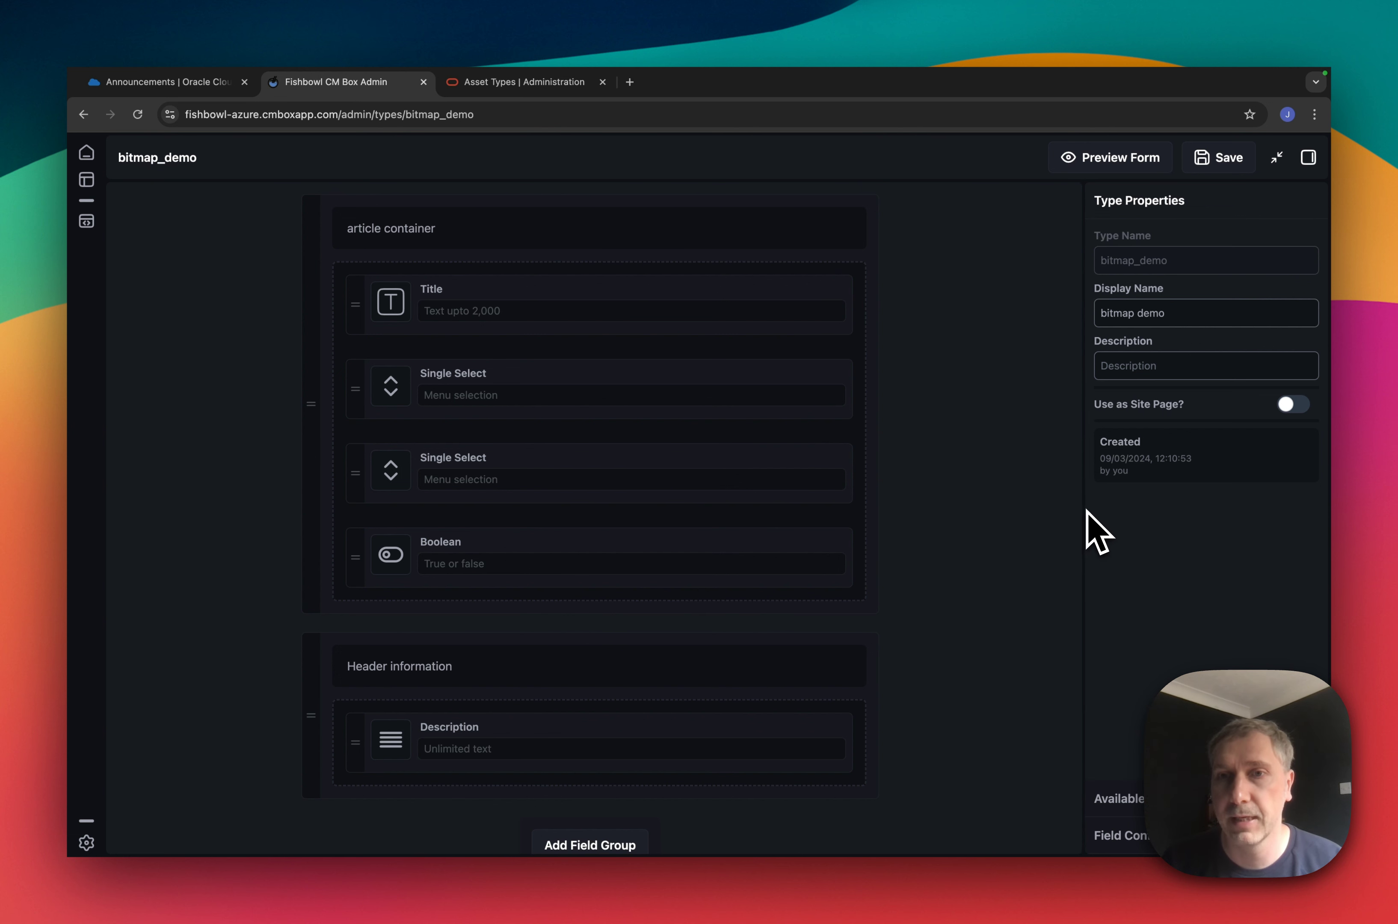
pyautogui.moveTo(1086, 511); pyautogui.dragTo(1174, 511)
pyautogui.moveTo(1058, 527); pyautogui.dragTo(1076, 559)
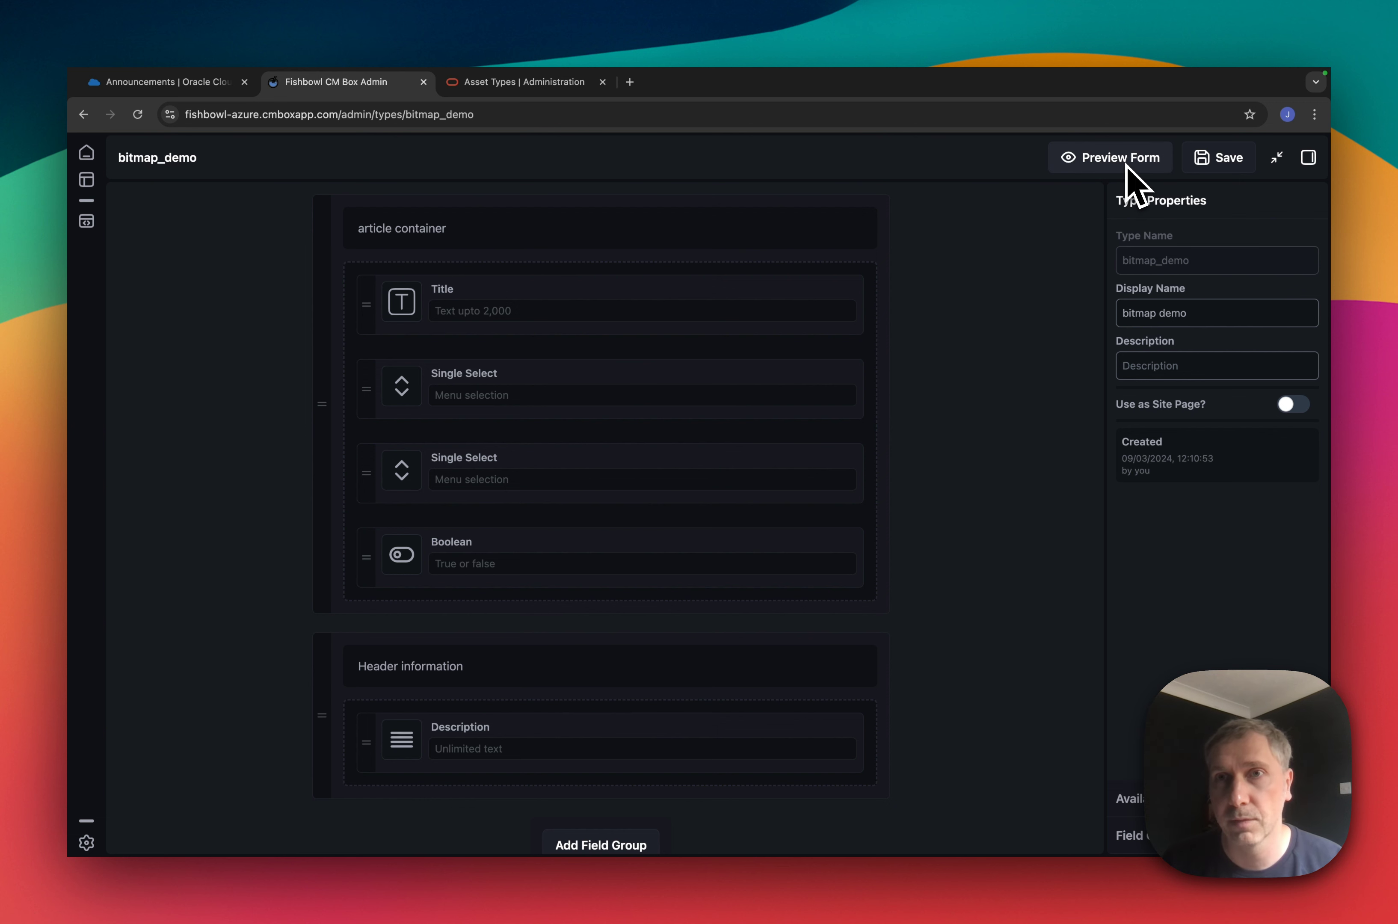
# Preview the form, check the first Single Select field's available options, and return to the form editor
pyautogui.click(1128, 180)
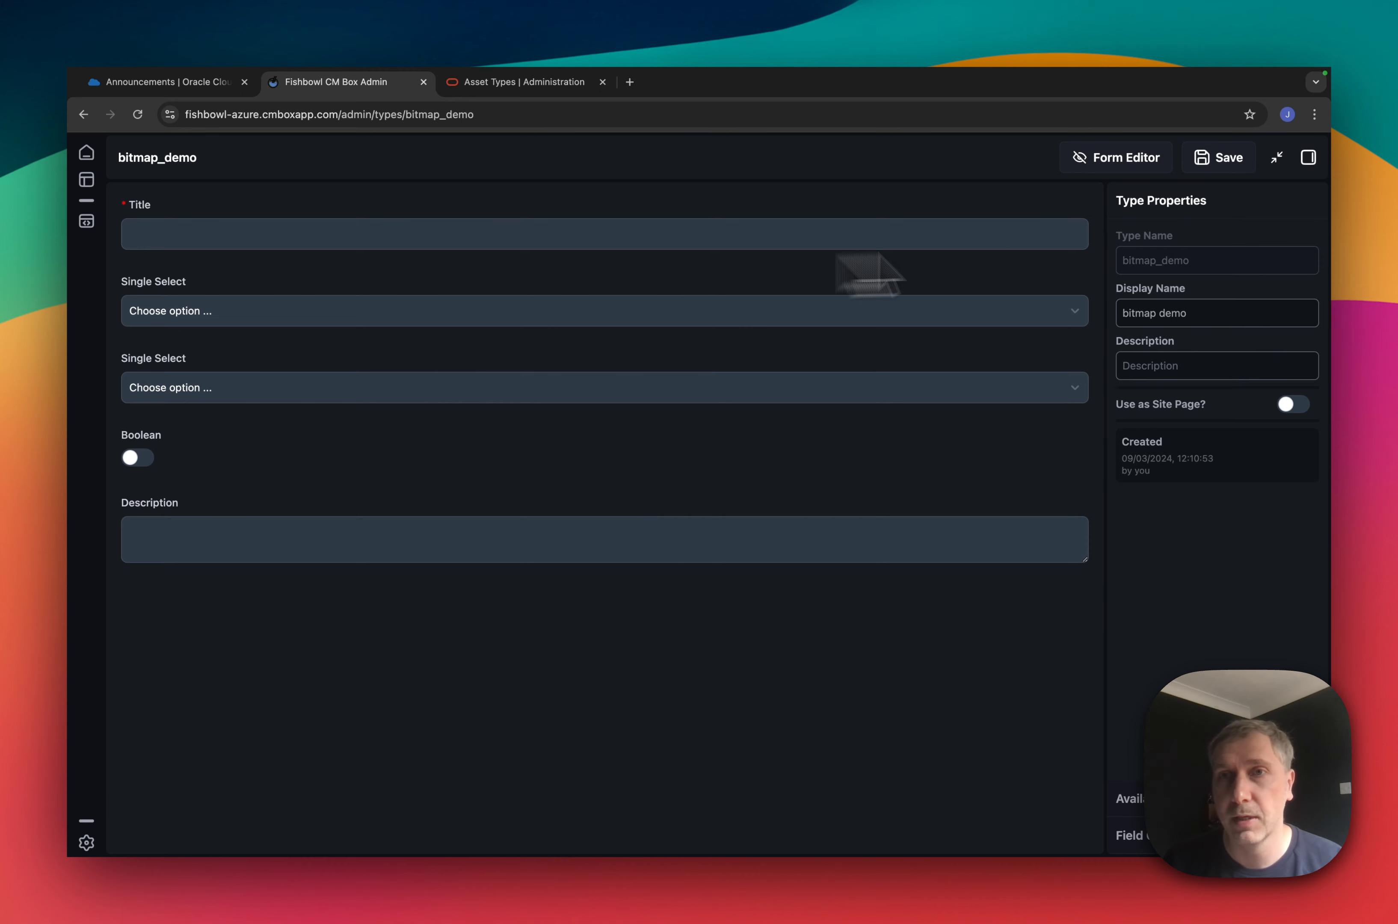
pyautogui.click(1140, 169)
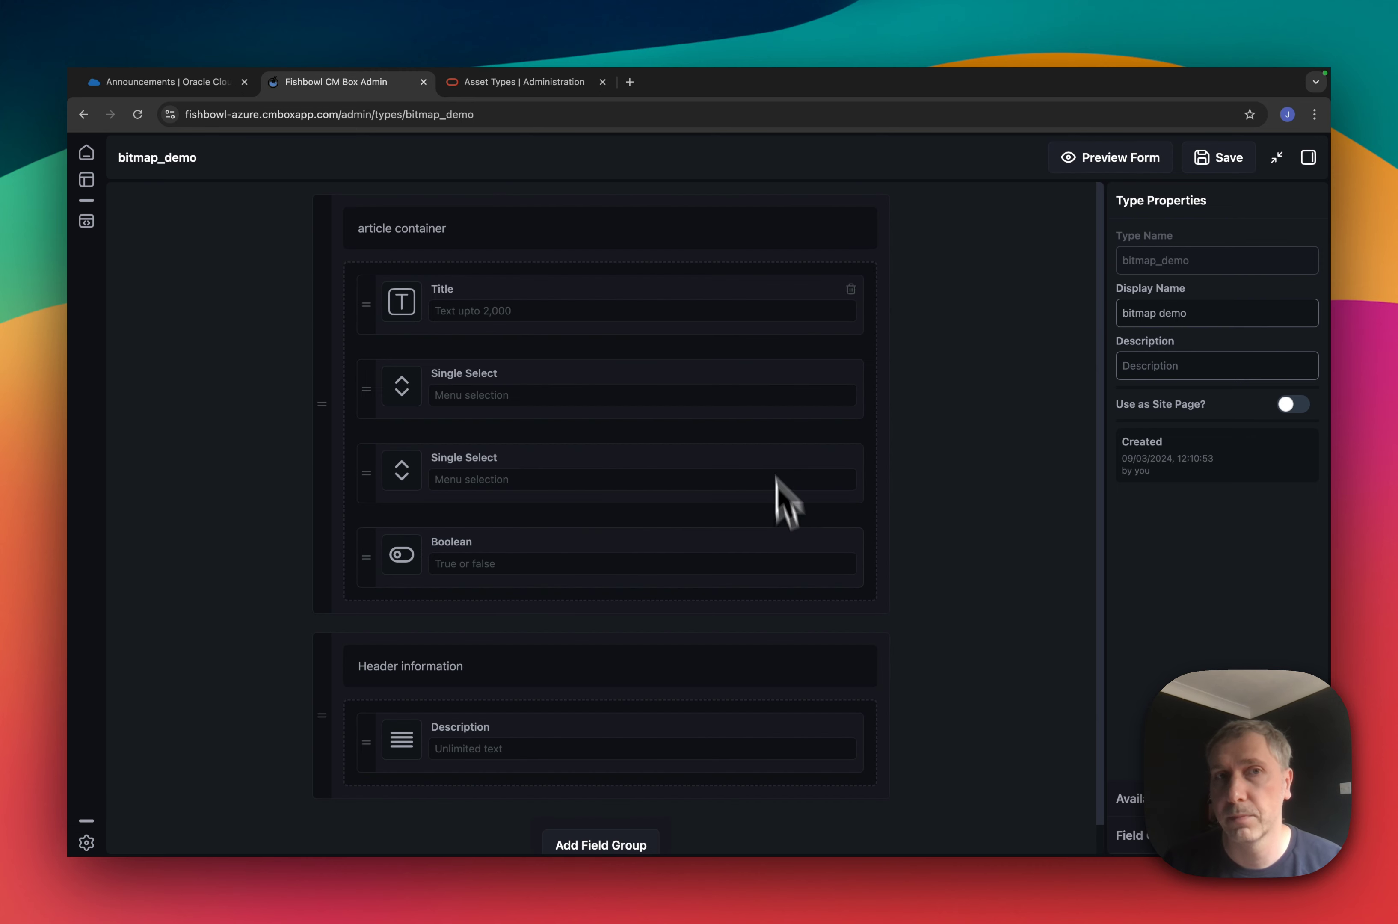
pyautogui.click(1109, 159)
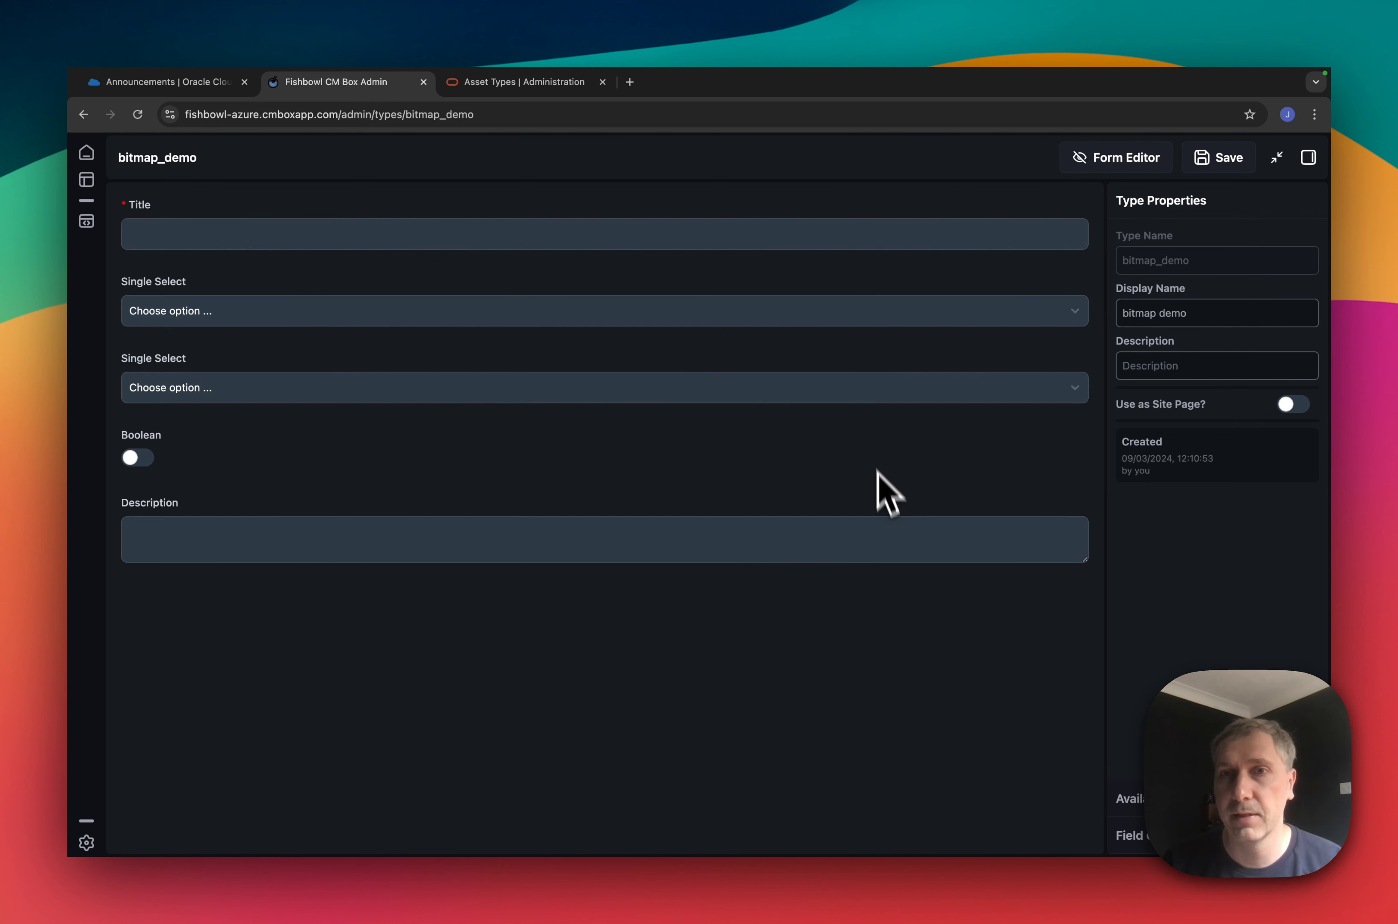
pyautogui.click(361, 312)
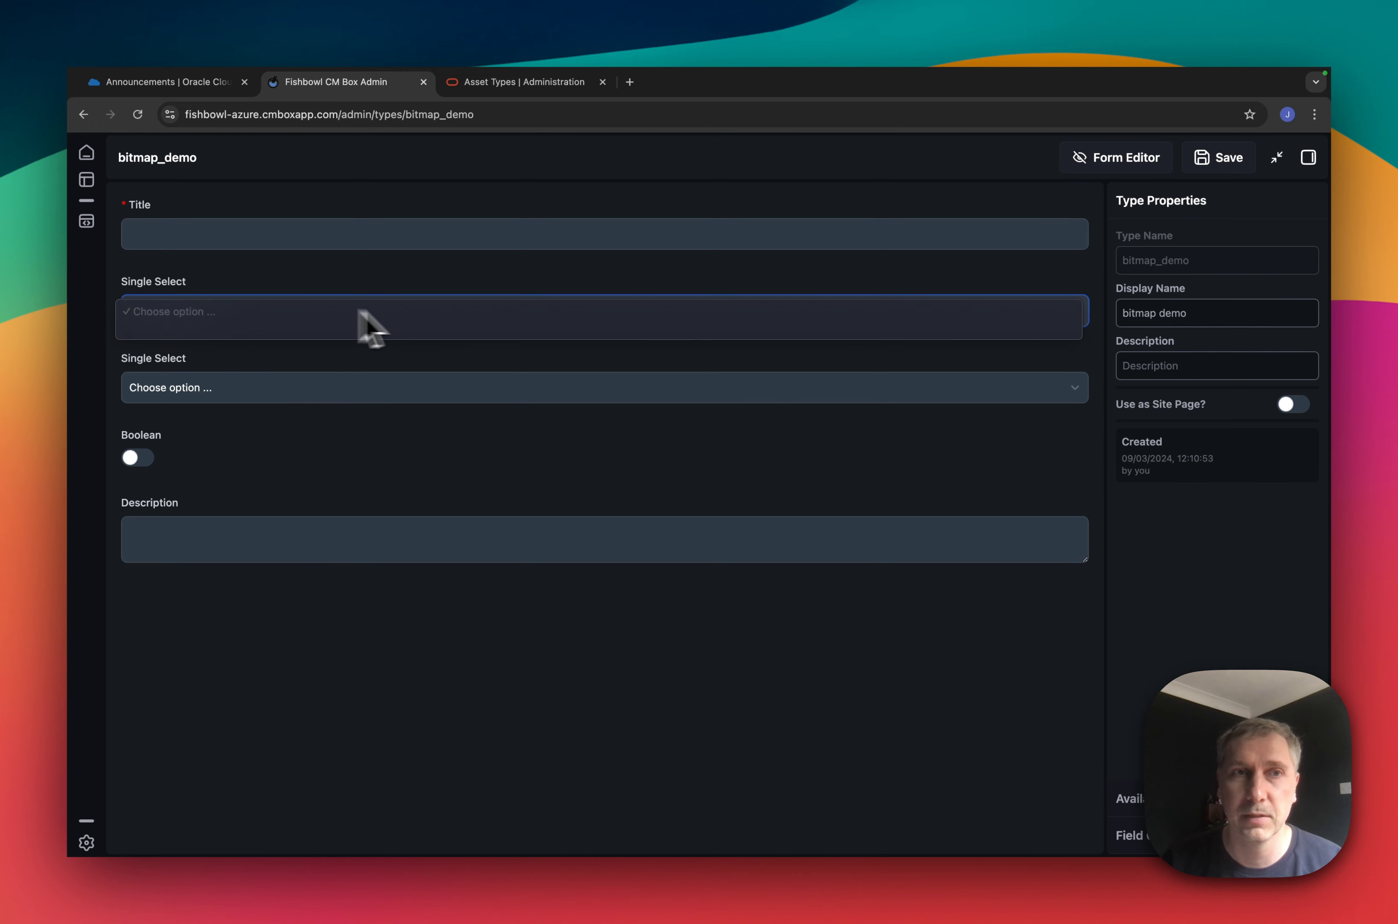
pyautogui.click(456, 456)
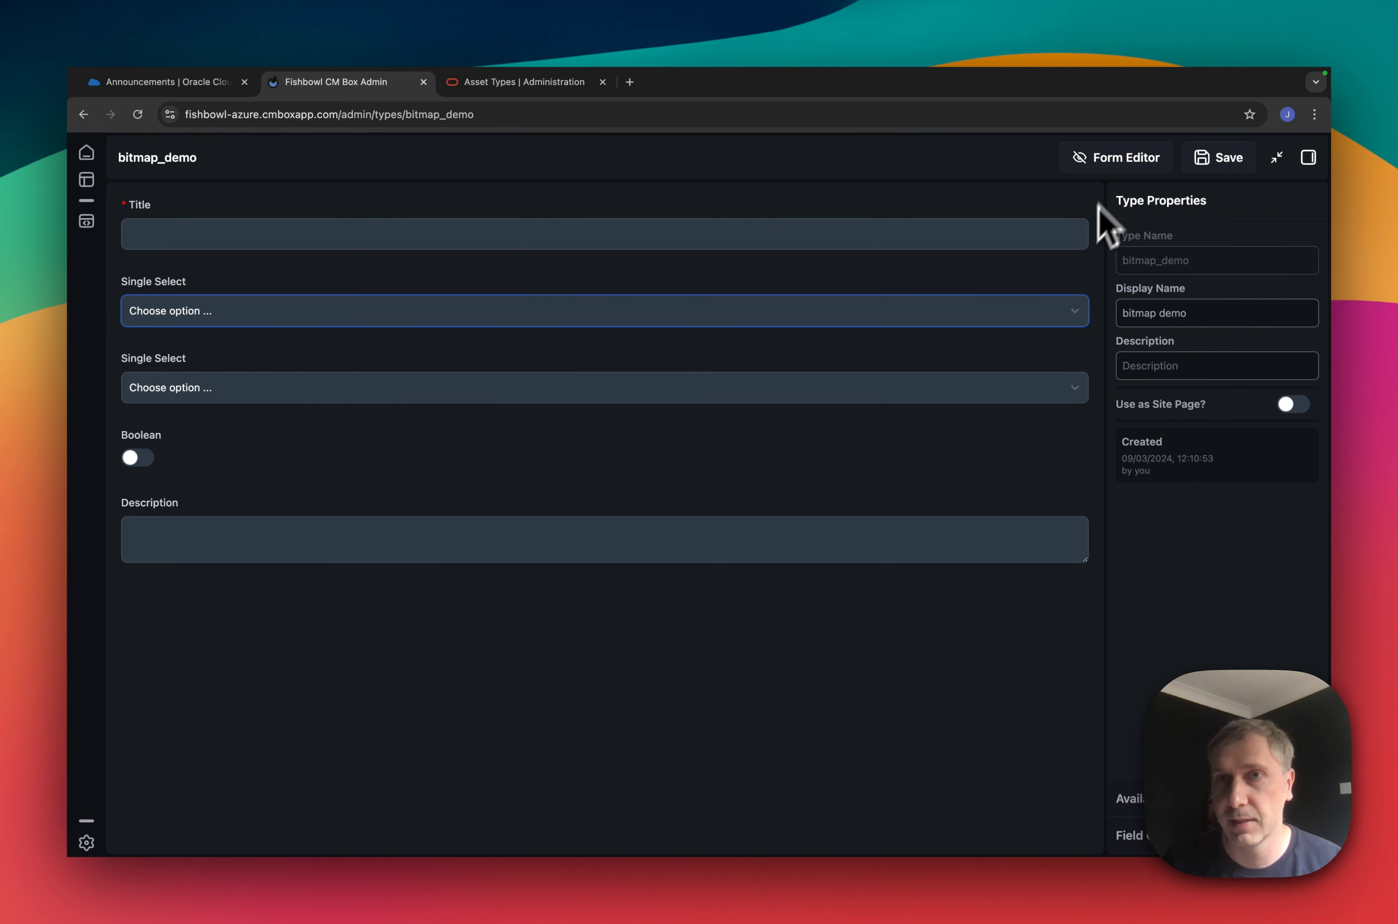
pyautogui.click(1110, 158)
# Give the first Single Select field two dropdown options, with matching values and labels "examplea" and "exampleb"
pyautogui.click(561, 385)
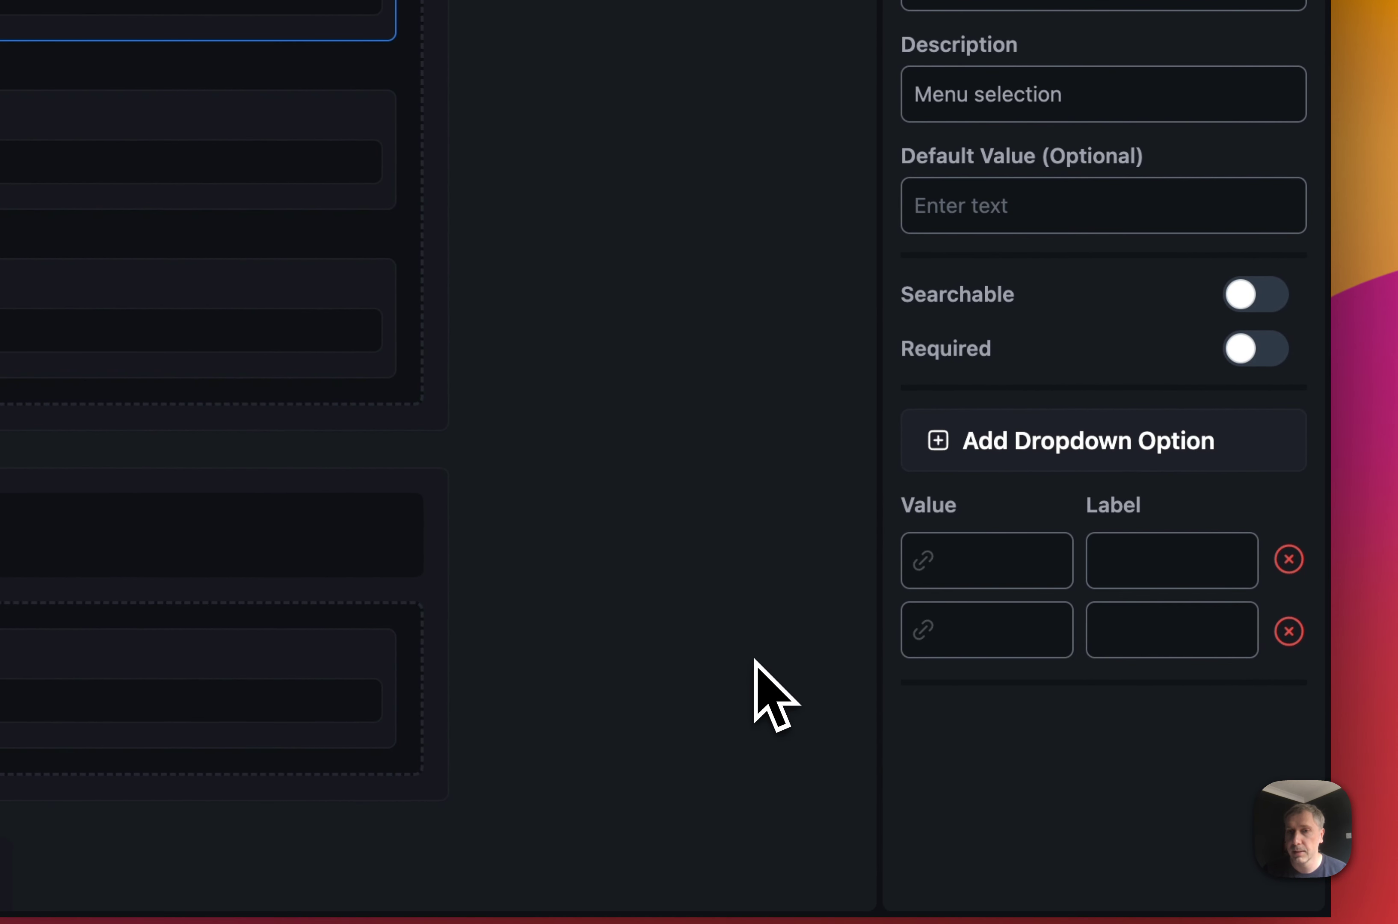
pyautogui.click(1042, 580)
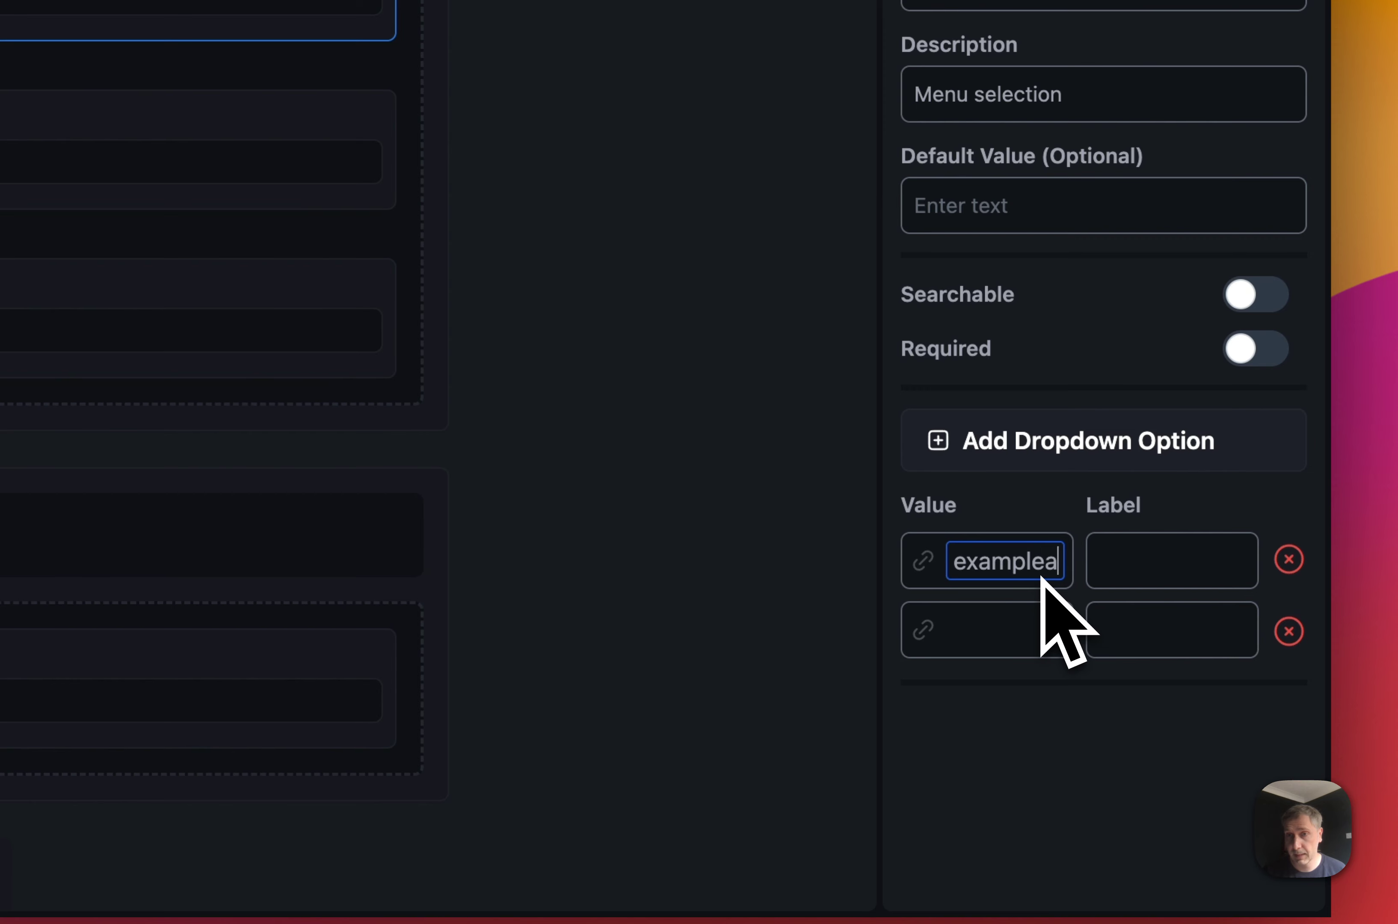
pyautogui.press('Tab')
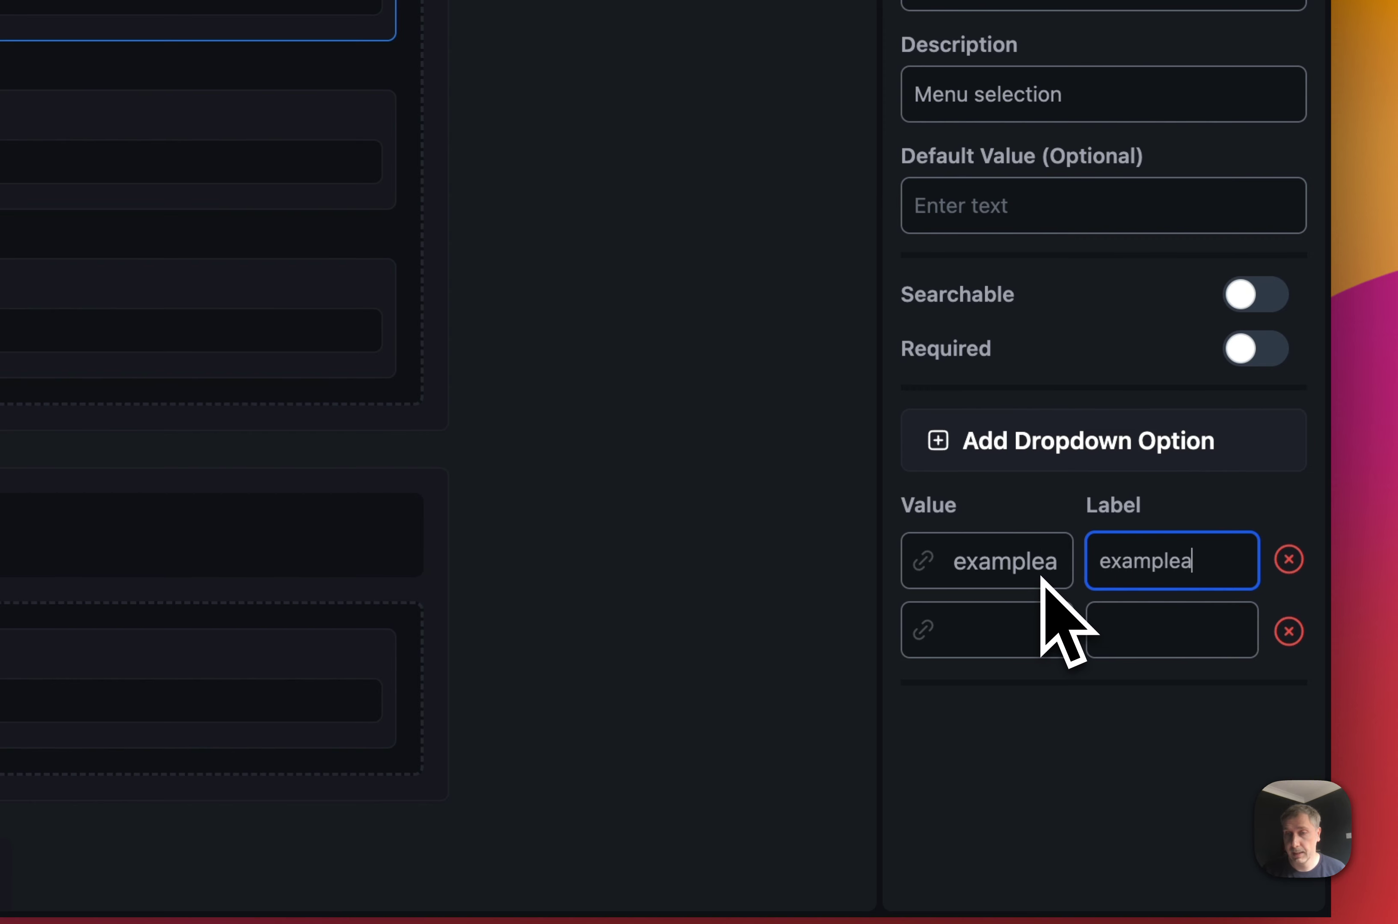
pyautogui.press('Tab')
pyautogui.press('Tab')
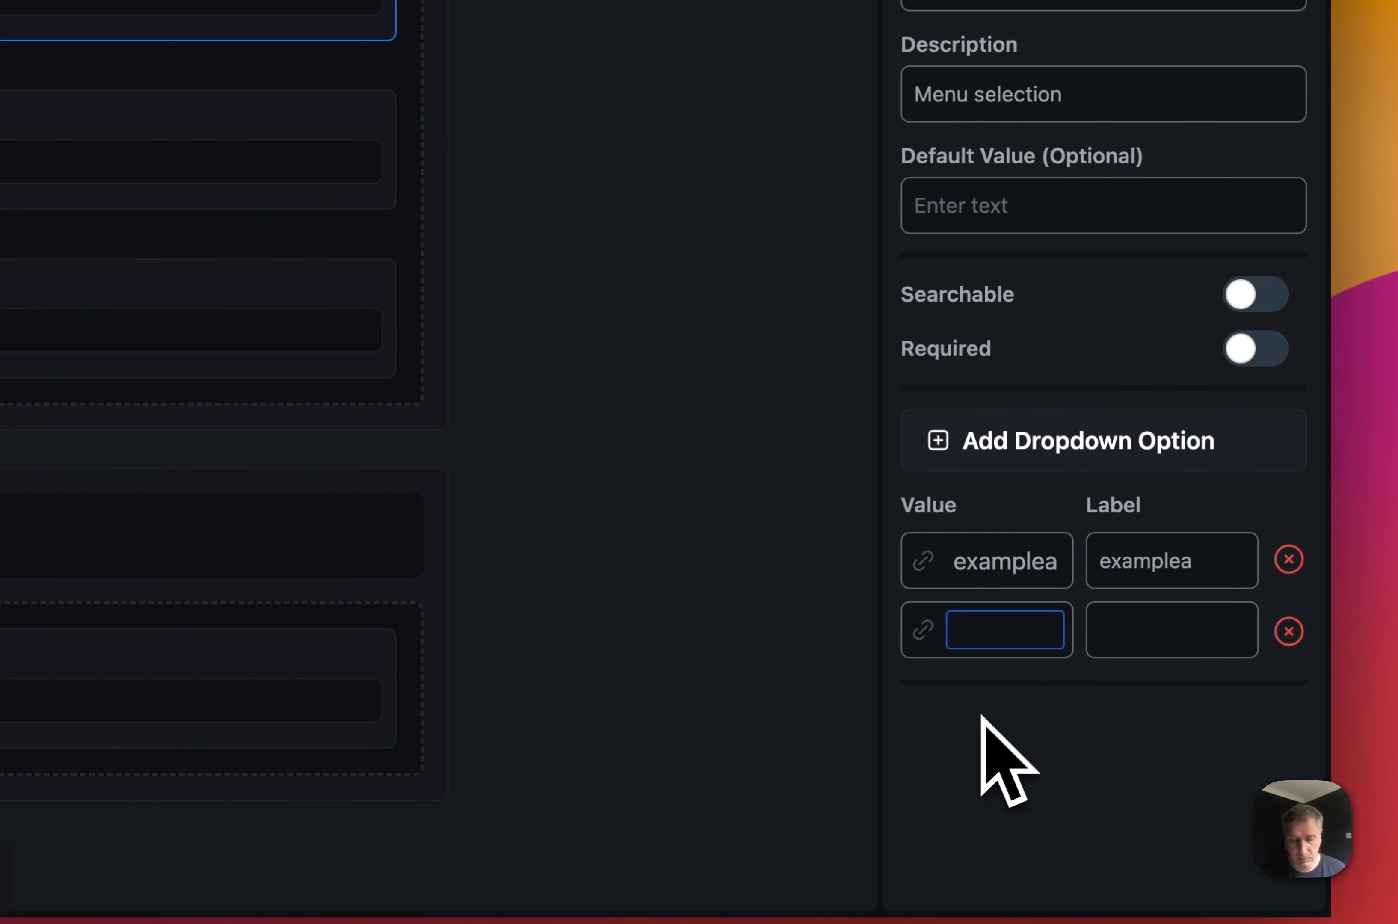
pyautogui.write('exam')
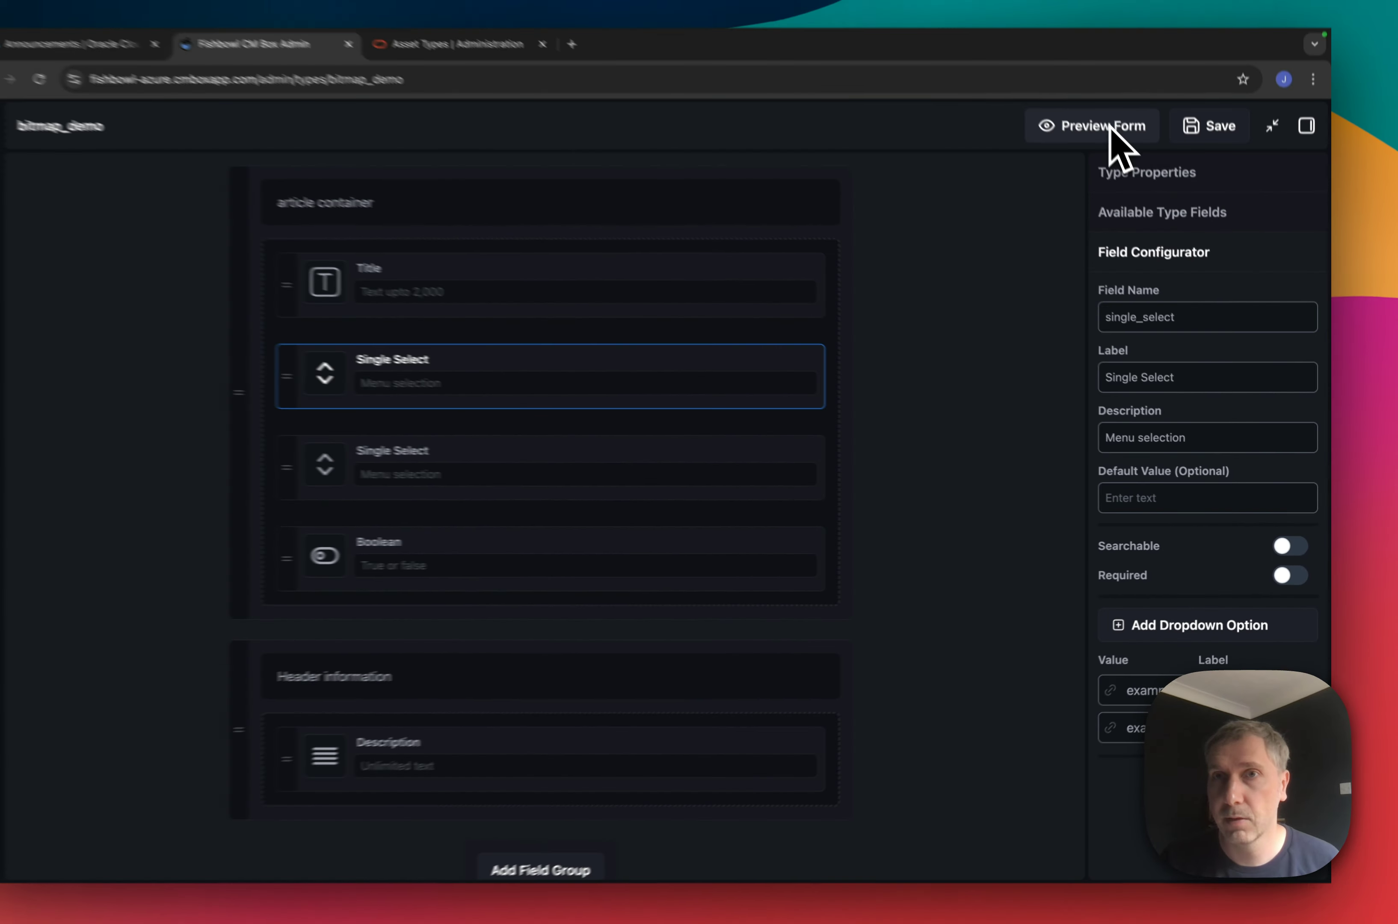
# Test the first Single Select in the form preview by choosing examplea and exampleb, and return to the form editor
pyautogui.click(1098, 126)
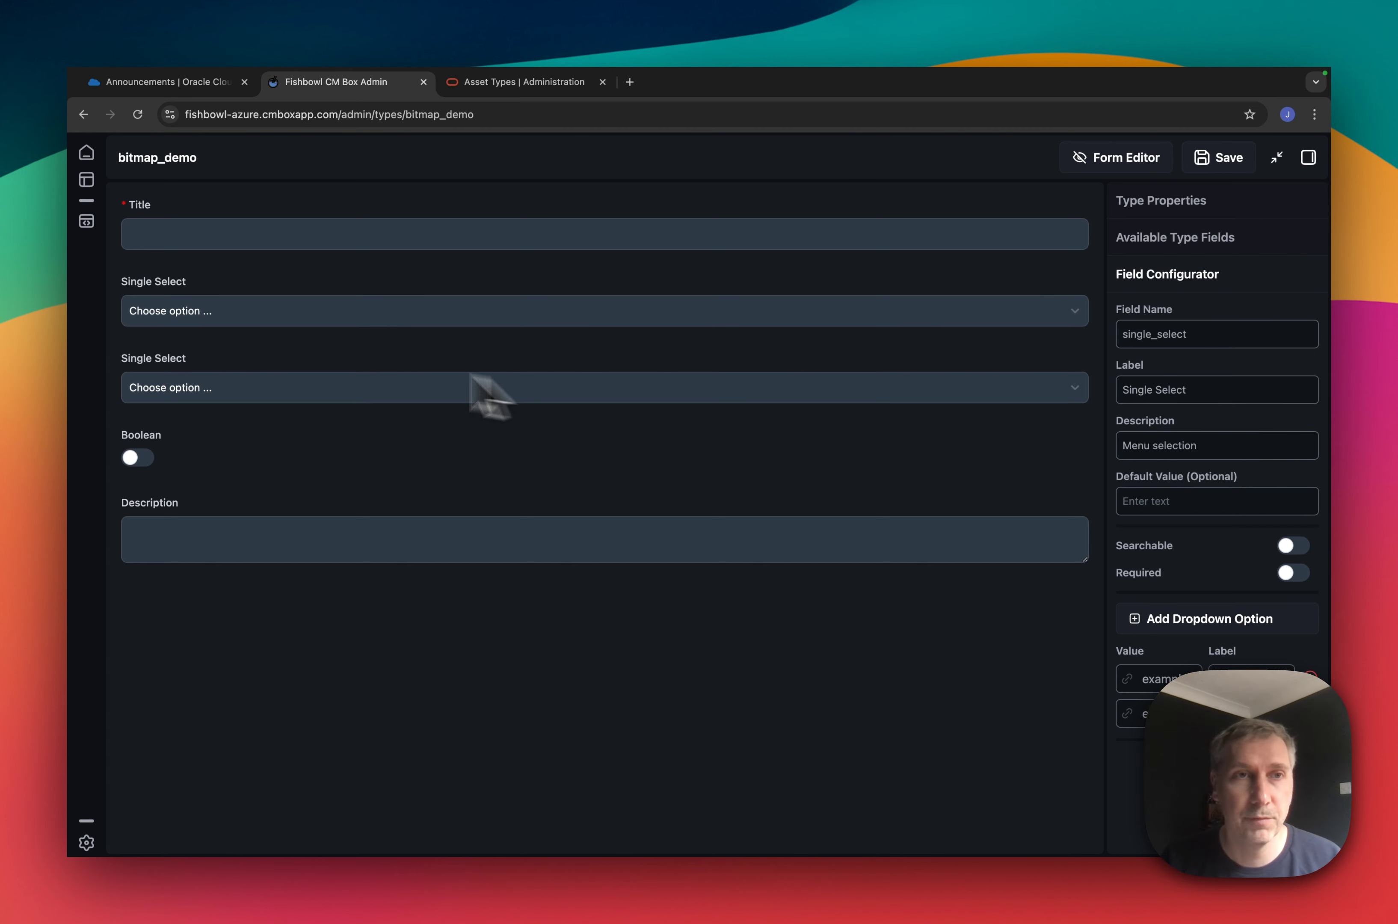
pyautogui.click(366, 313)
pyautogui.click(205, 326)
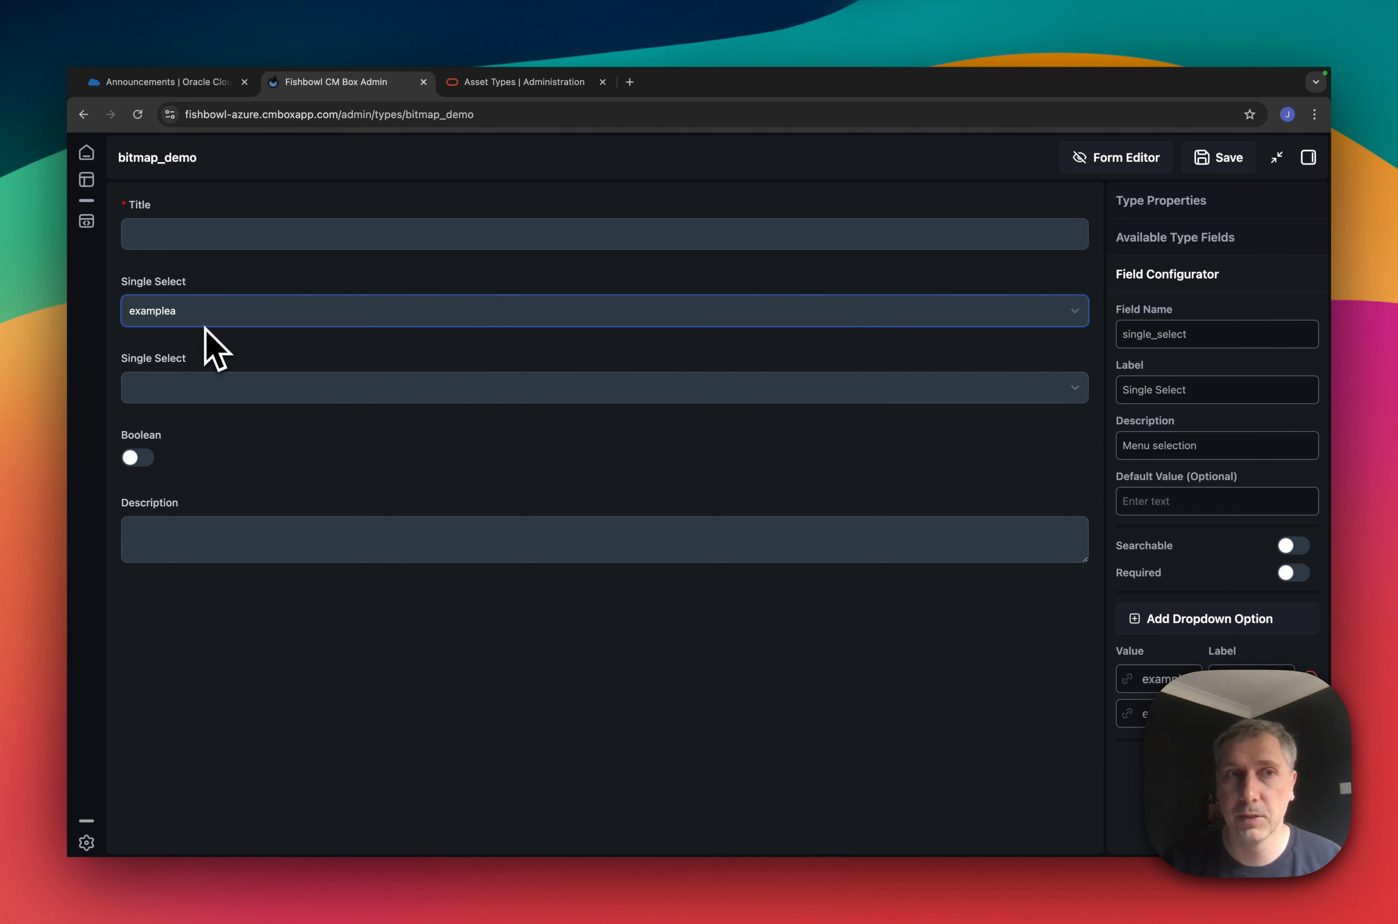
pyautogui.click(237, 318)
pyautogui.click(246, 329)
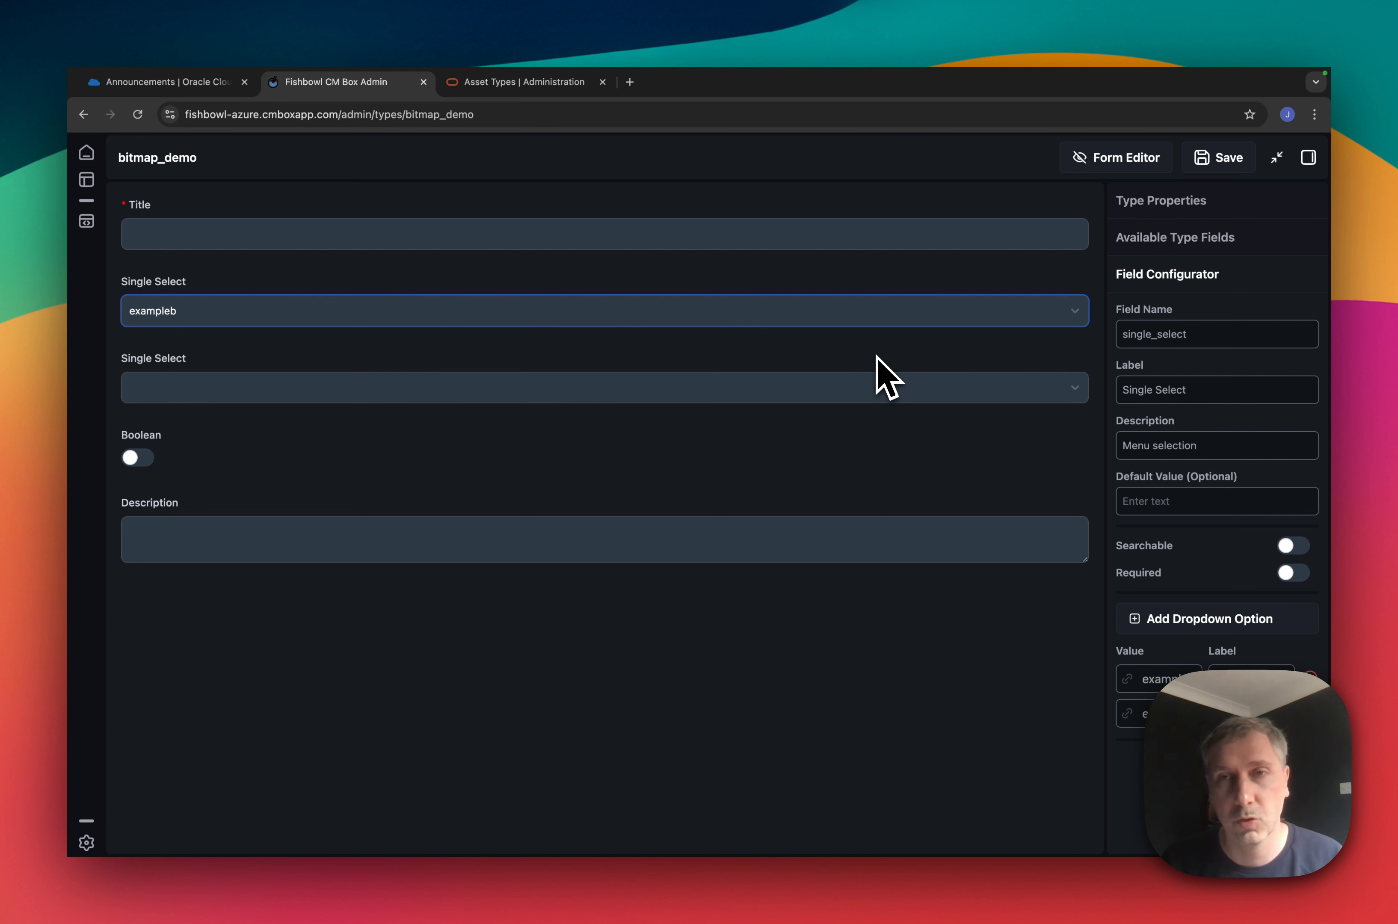
pyautogui.click(1117, 167)
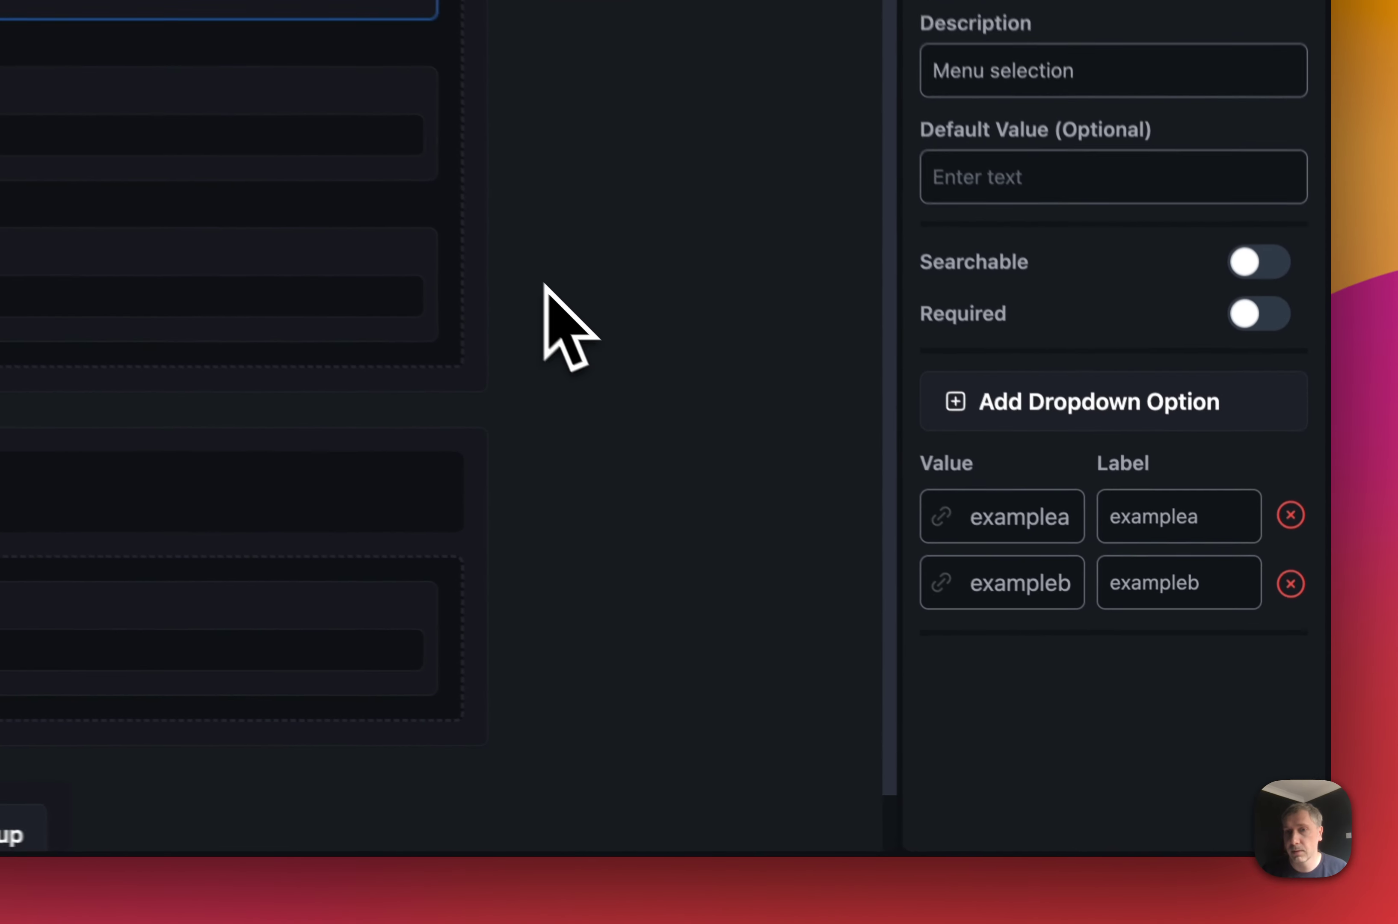
# Make the other Single Select and the Boolean field dependent on the "examplea" option of the first Single Select
pyautogui.click(923, 501)
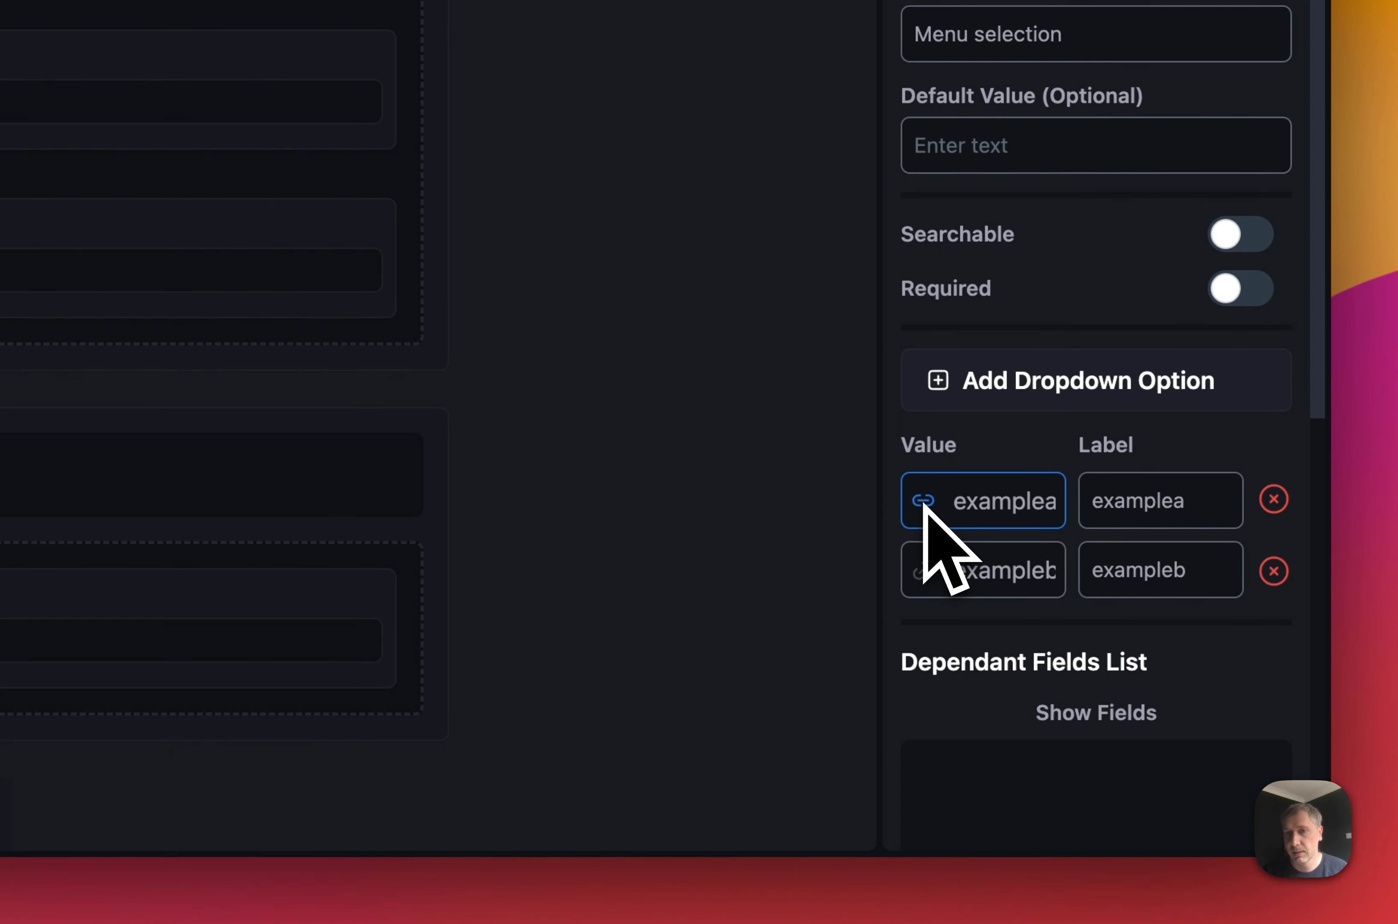
pyautogui.scroll(-10, 1024, 665)
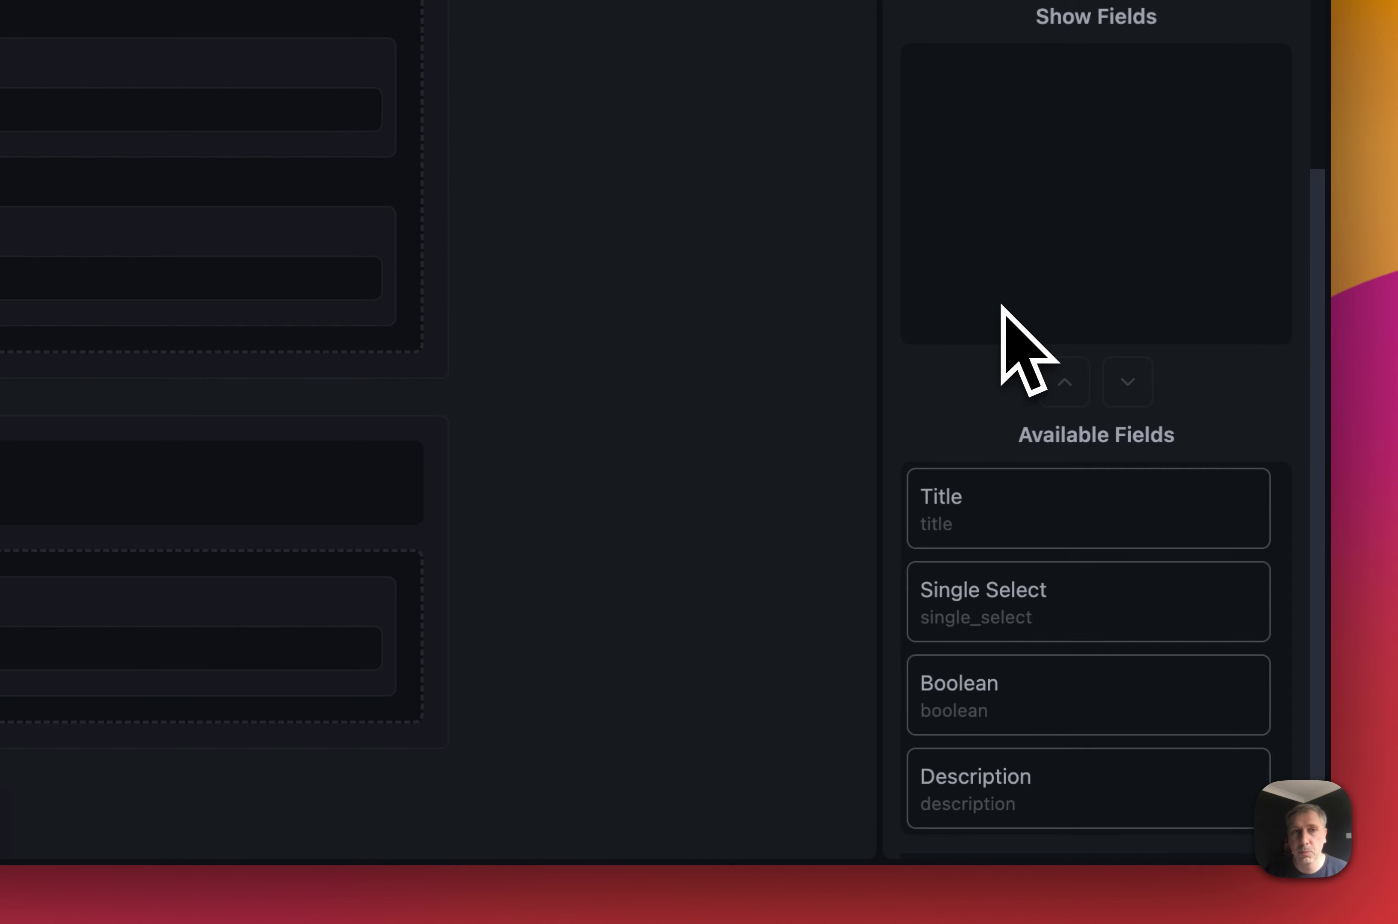
pyautogui.click(973, 587)
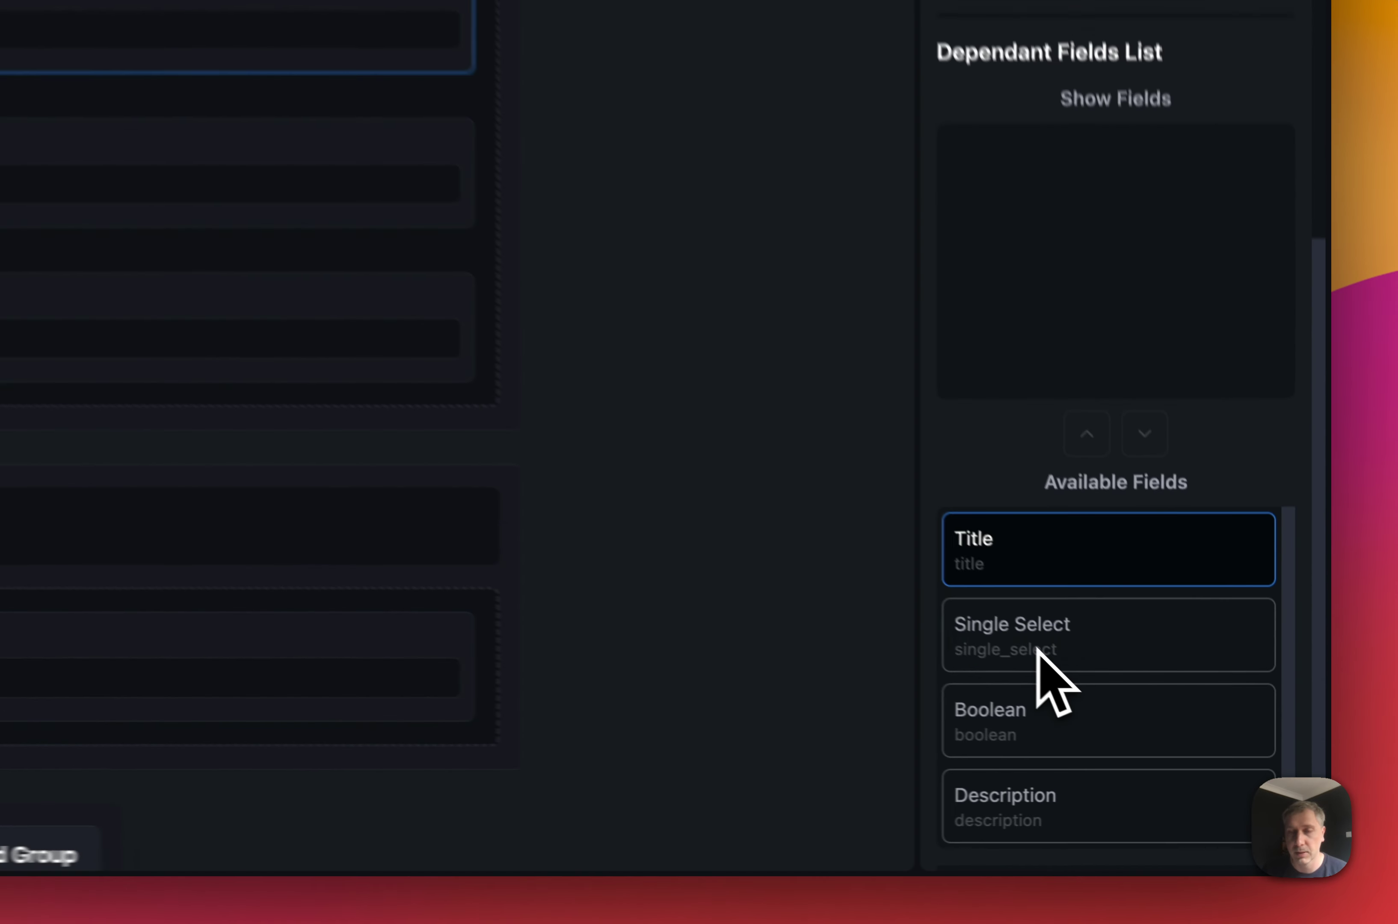
pyautogui.click(1155, 727)
pyautogui.keyDown('shift'); pyautogui.click(1014, 690); pyautogui.keyUp('shift')
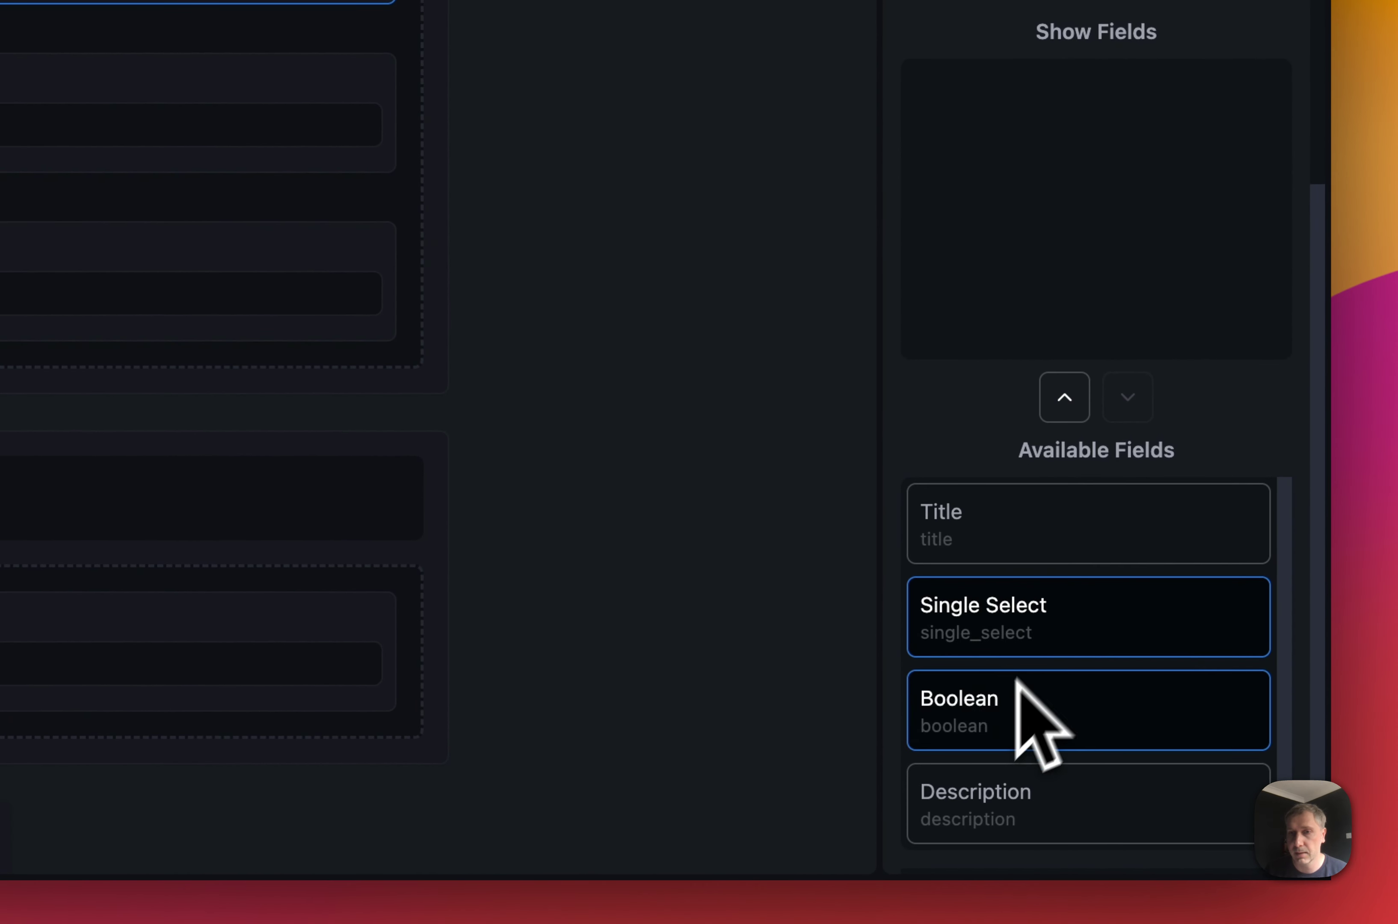
pyautogui.click(1064, 399)
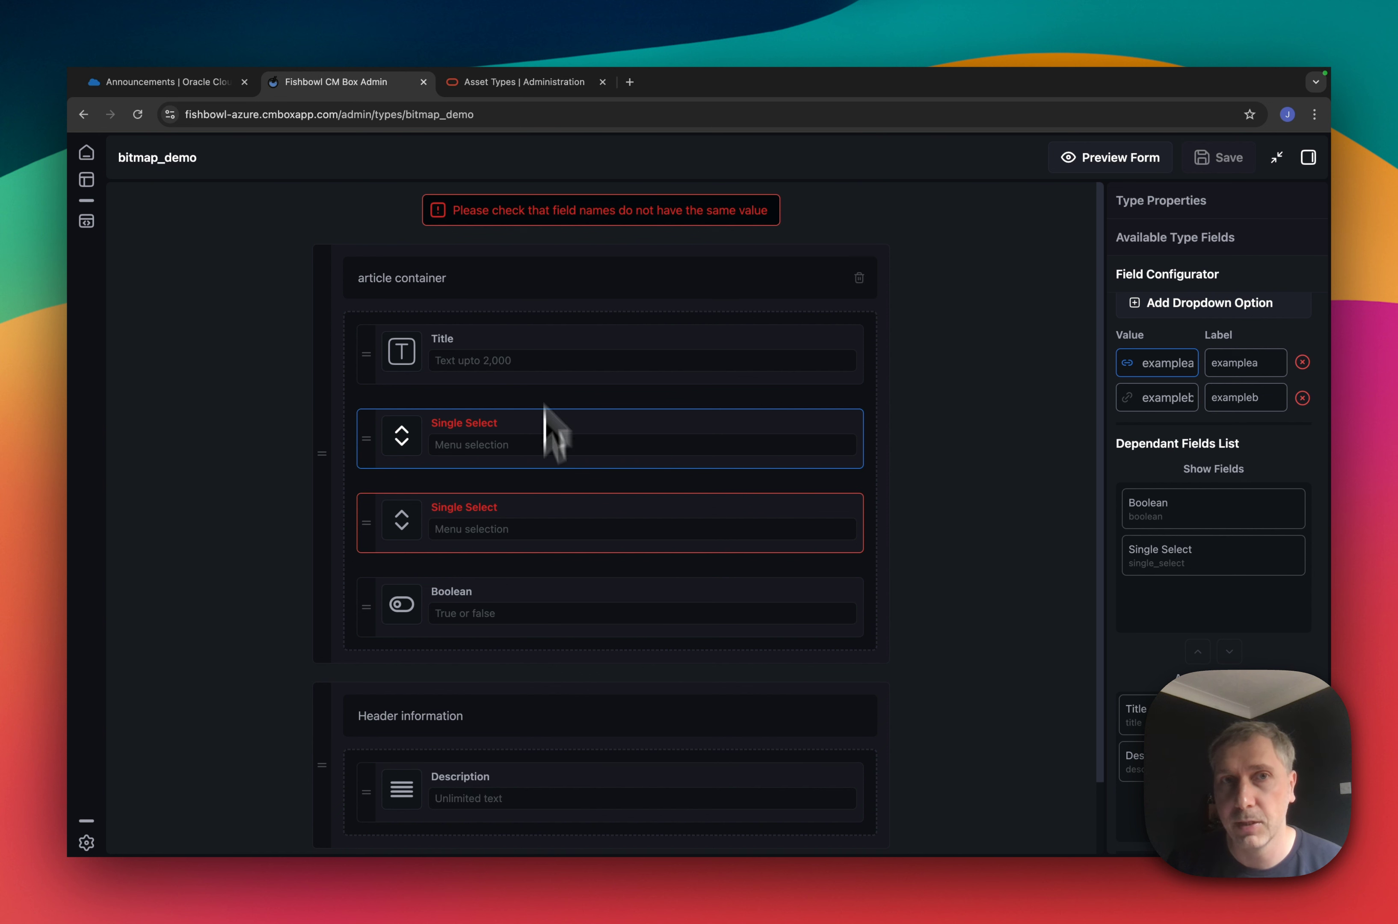
# Set the second Single Select's field name to "exampleselectfield"
pyautogui.click(627, 528)
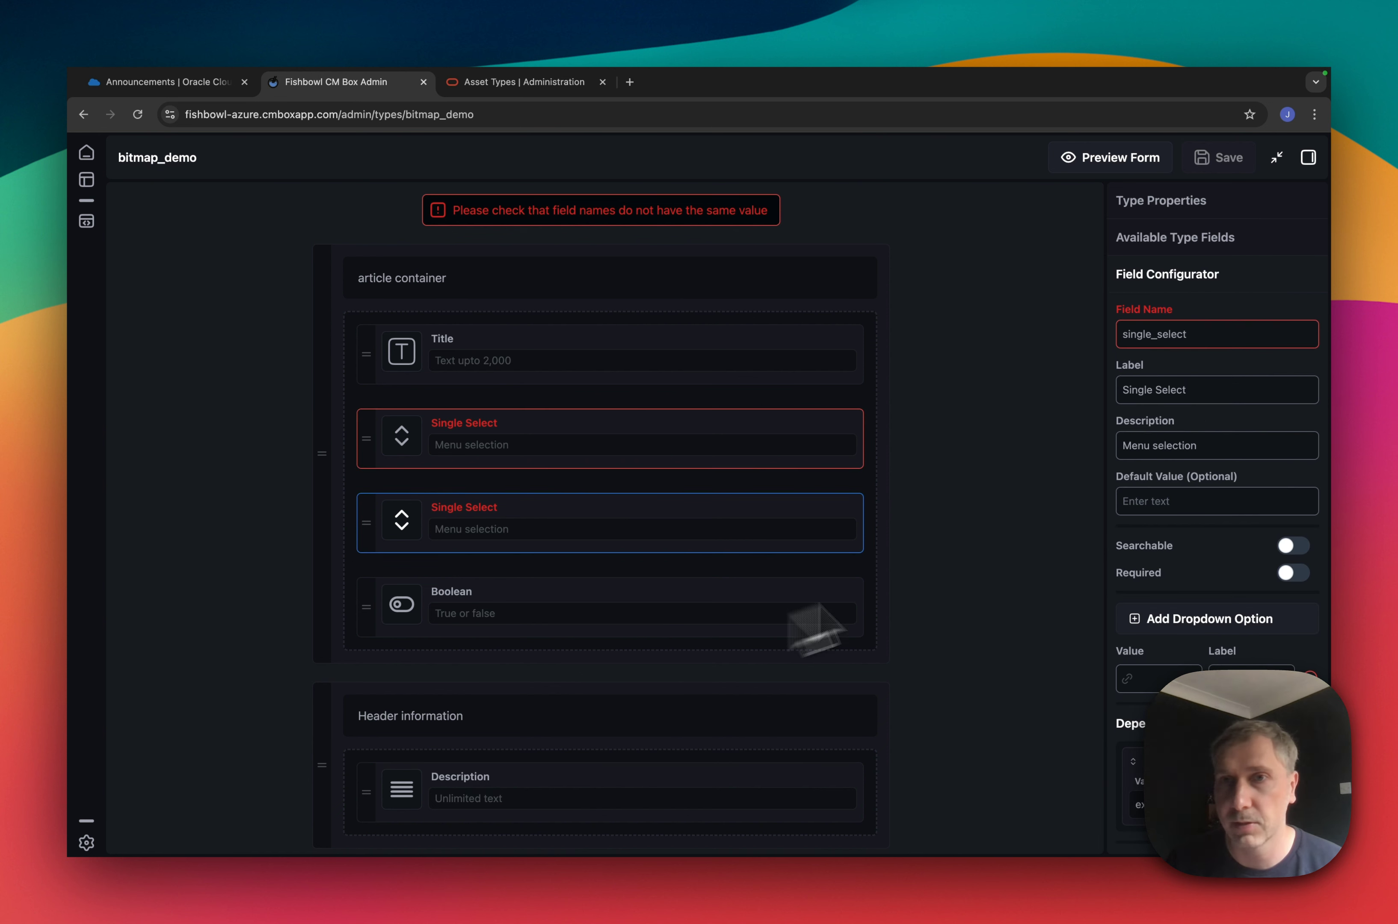
pyautogui.moveTo(1208, 349); pyautogui.dragTo(1078, 353)
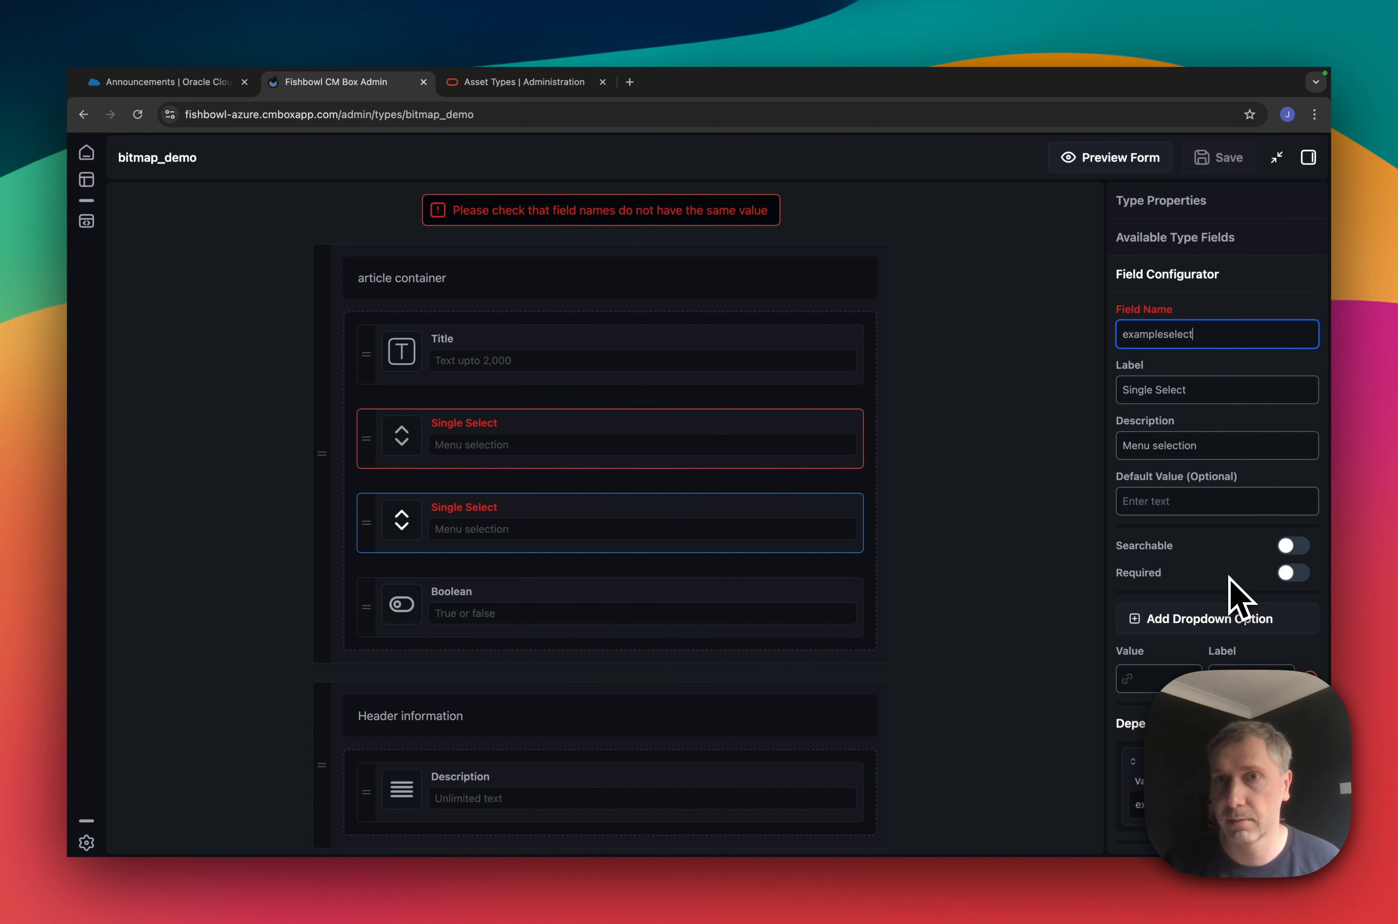
pyautogui.write('exampleselect')
pyautogui.press('capslock')
pyautogui.write('f')
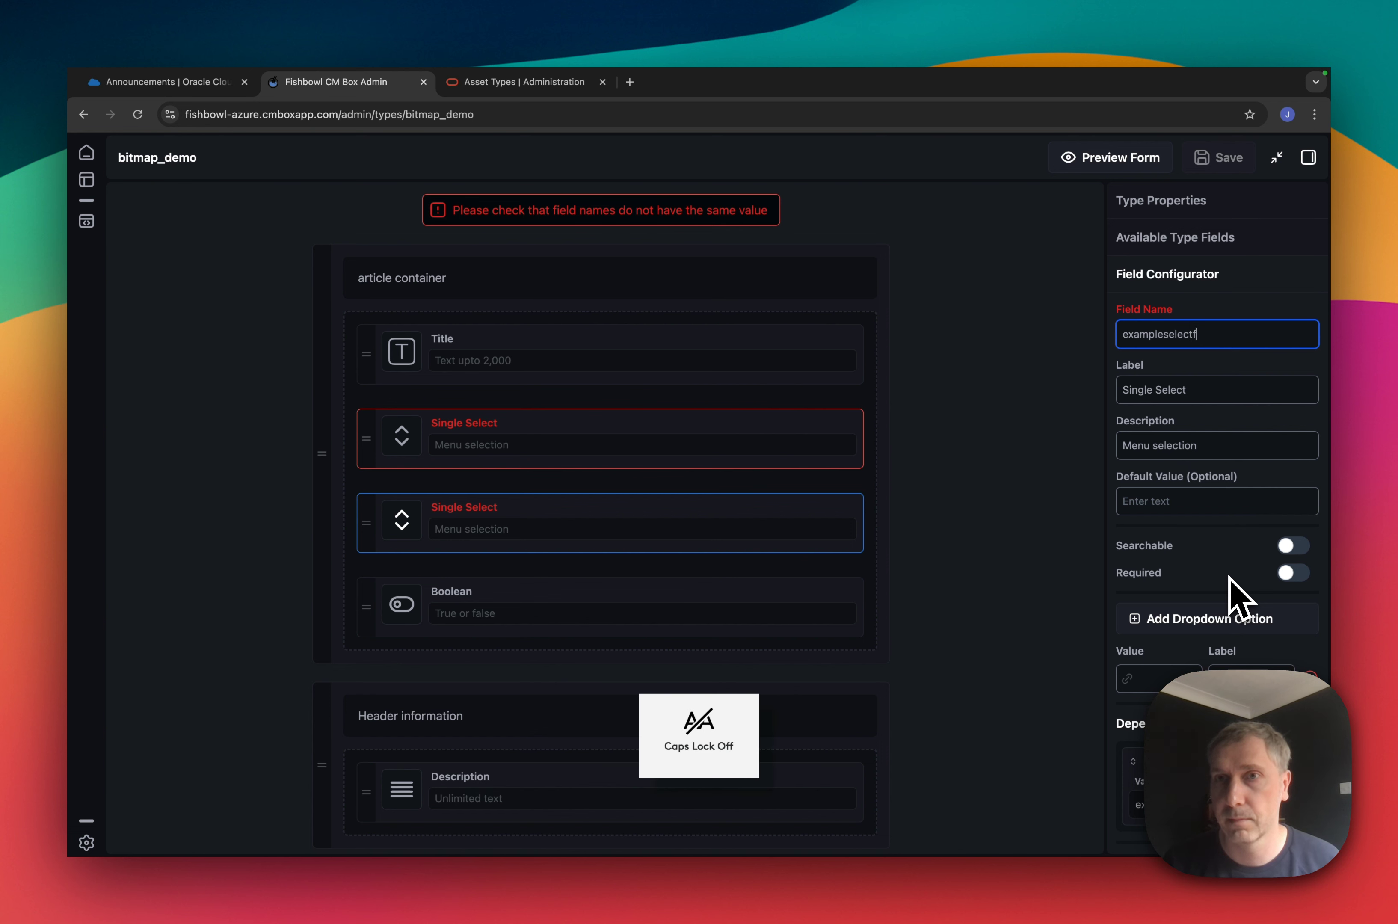
pyautogui.write('f')
pyautogui.press('capslock')
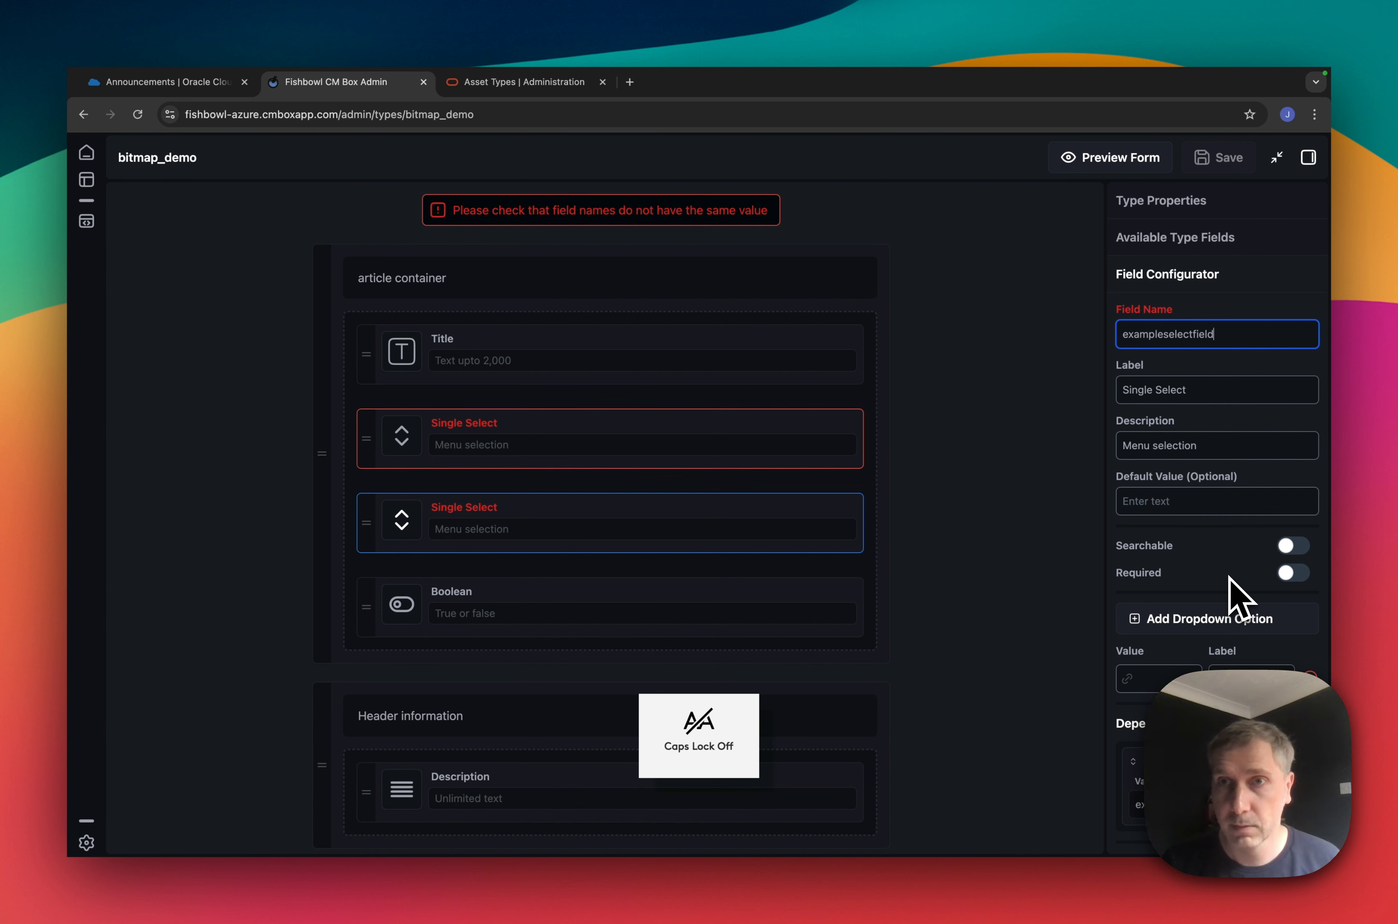
pyautogui.click(1015, 490)
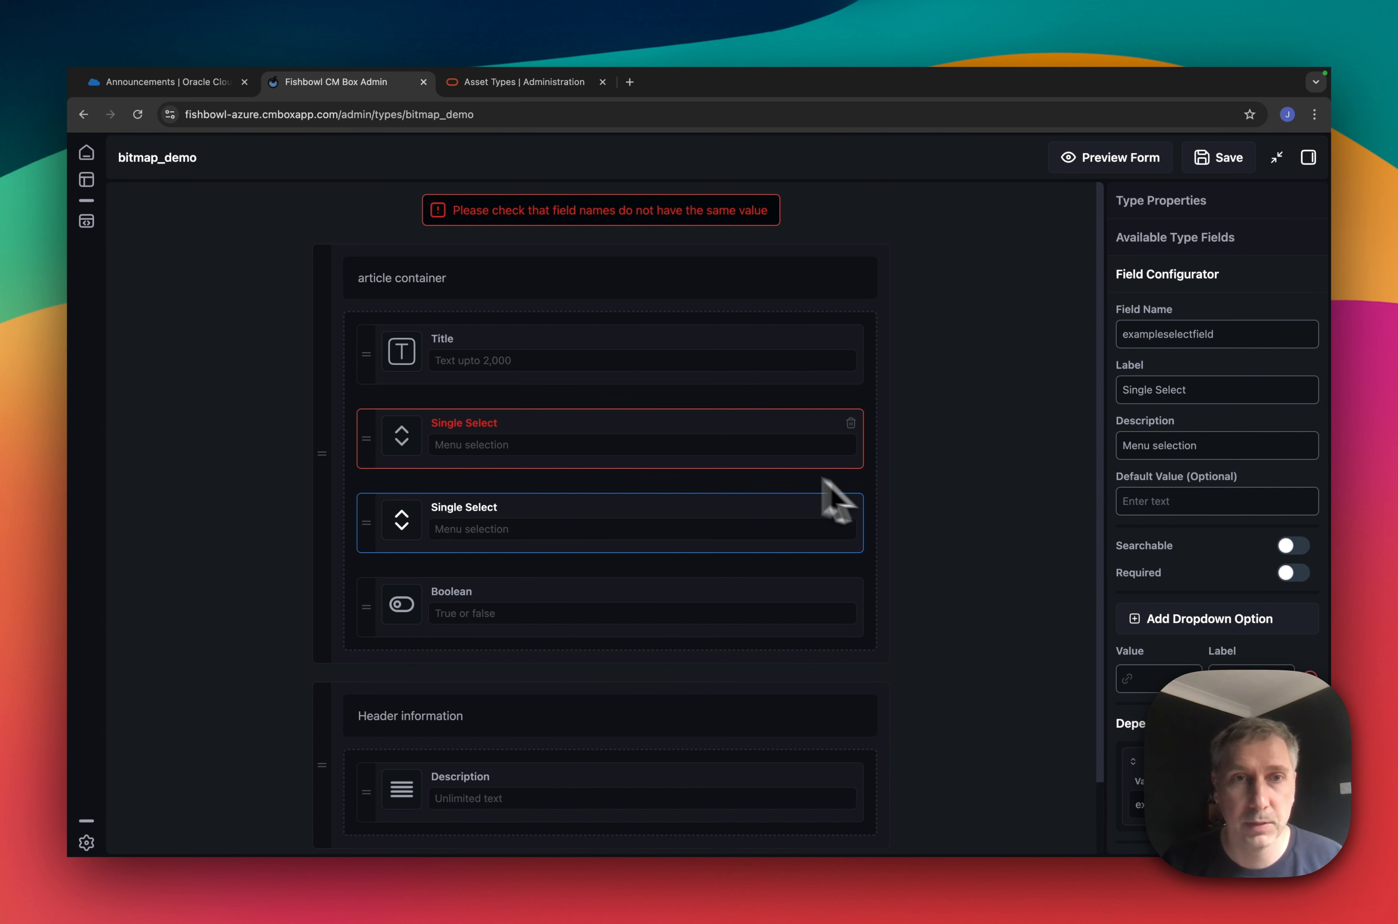
# Set the first Single Select's field name to "single_select2"
pyautogui.click(683, 451)
pyautogui.click(1197, 335)
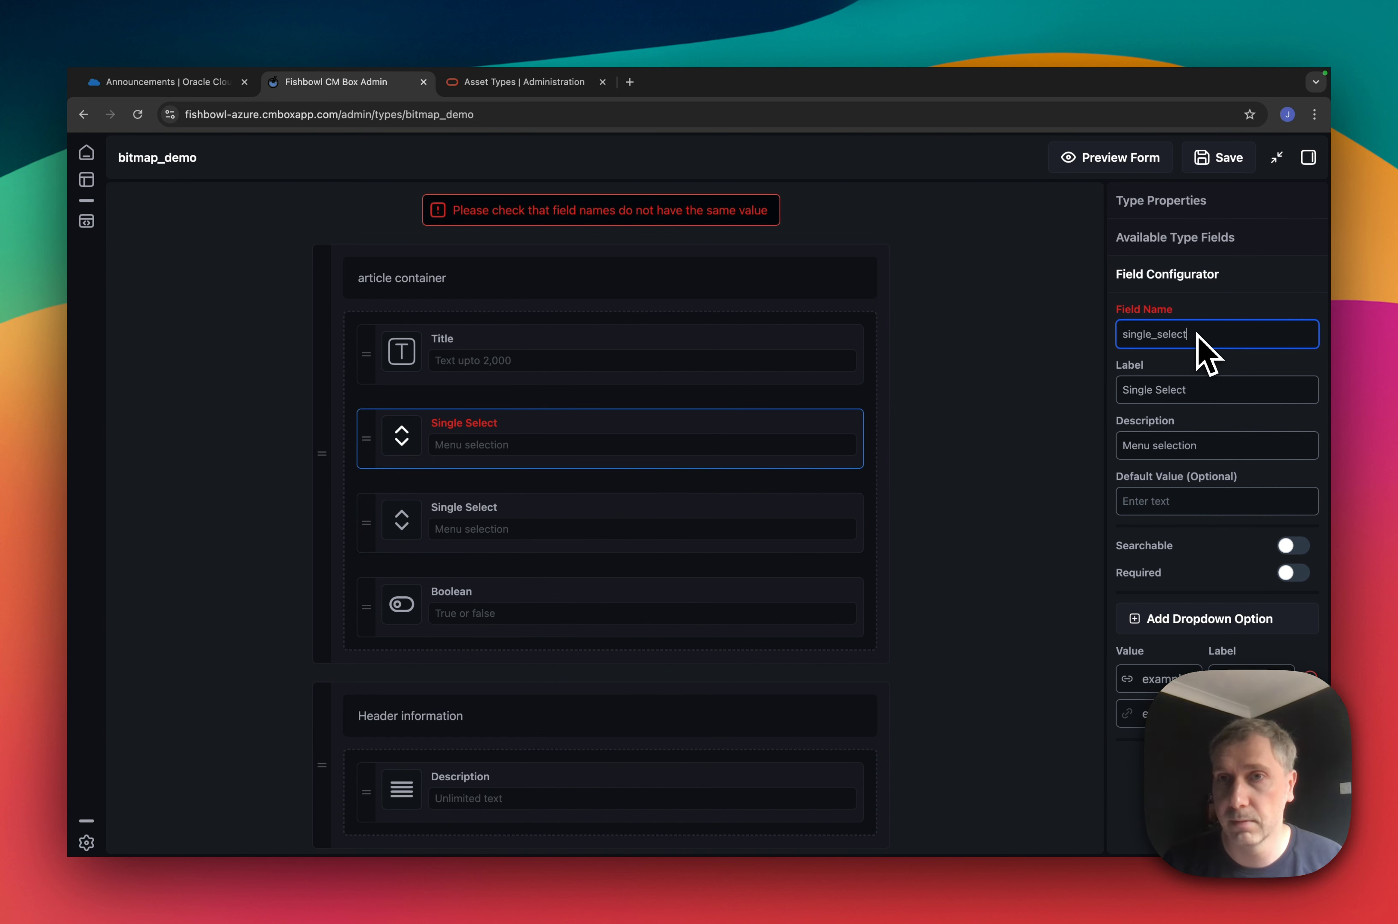
pyautogui.click(981, 471)
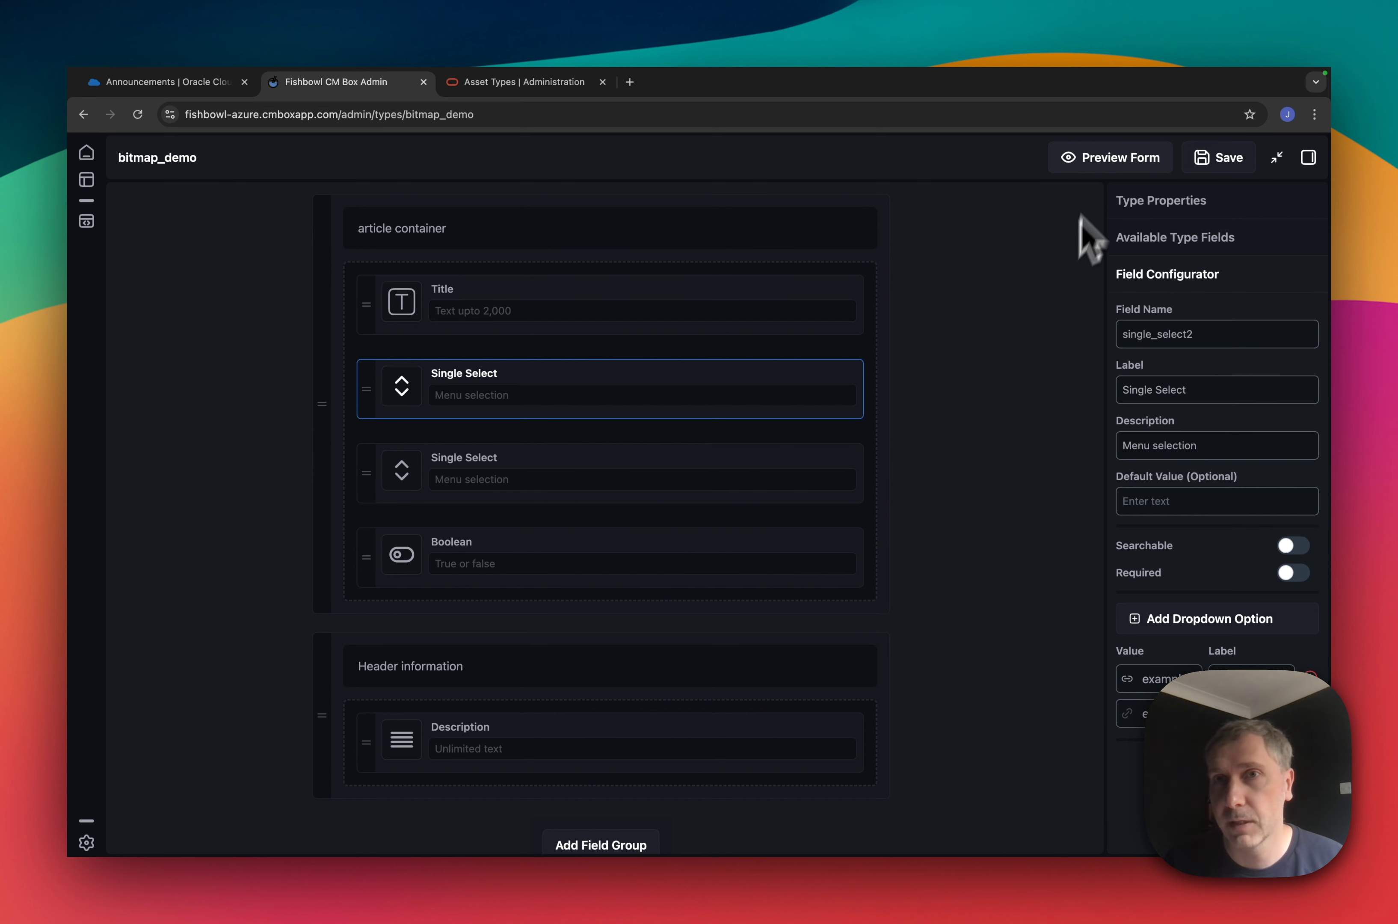
# Preview the form and test the dependent fields by choosing examplea and exampleb in the Single Select
pyautogui.click(1104, 163)
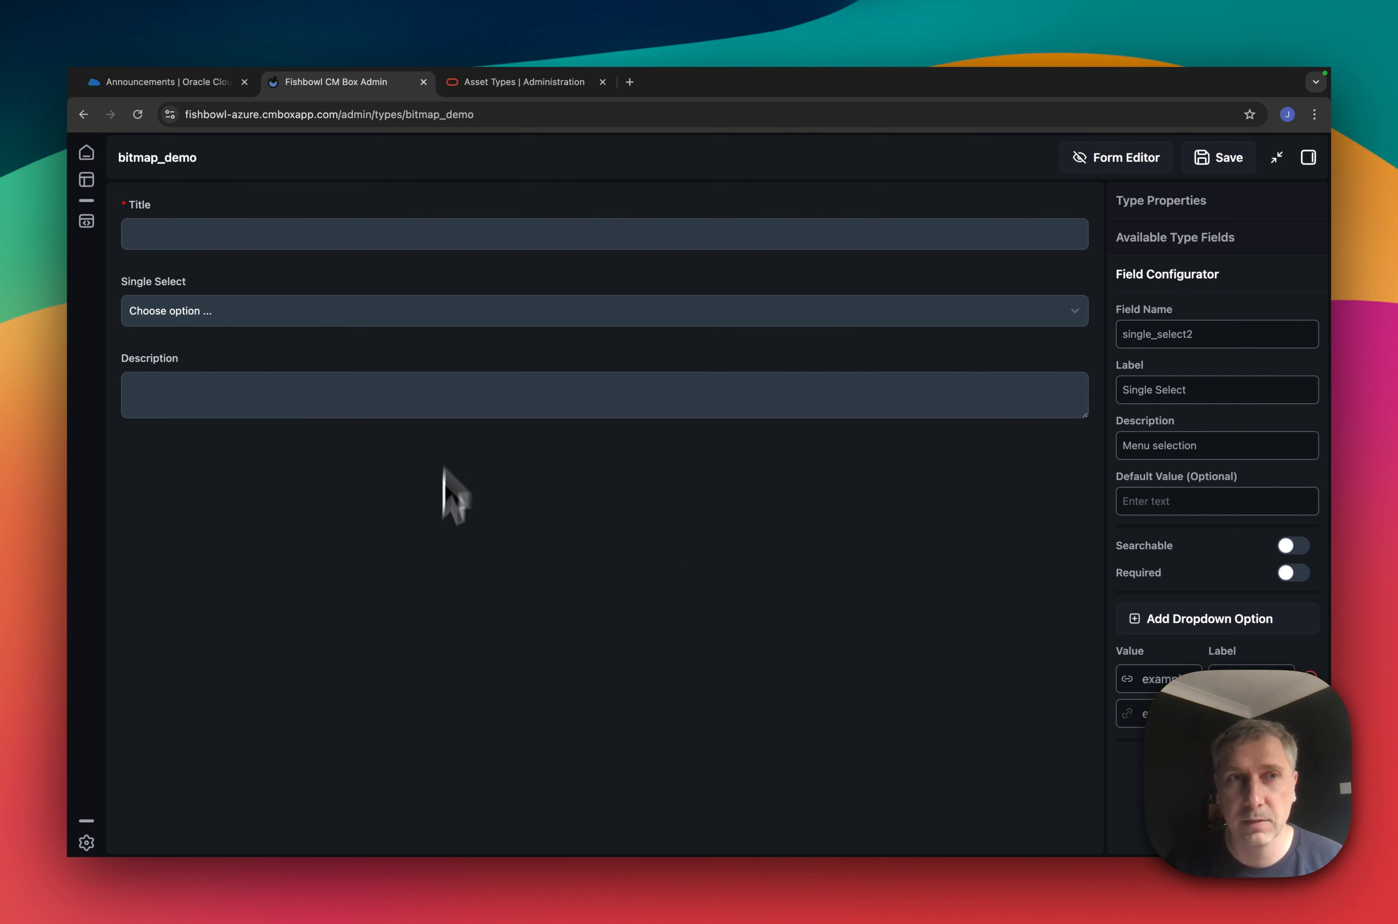
pyautogui.click(392, 312)
pyautogui.click(426, 329)
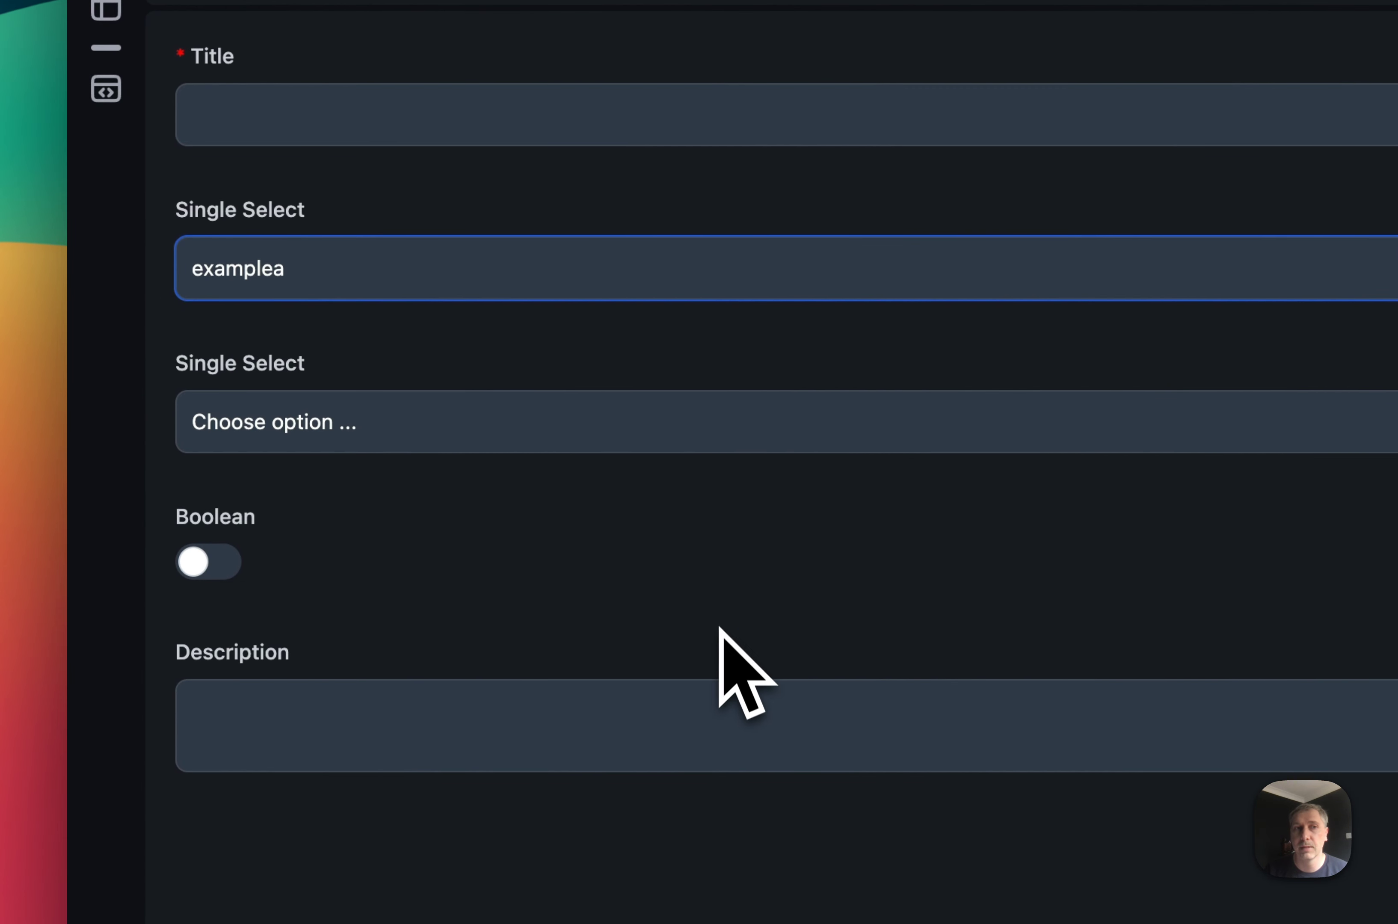
pyautogui.click(757, 267)
pyautogui.click(614, 315)
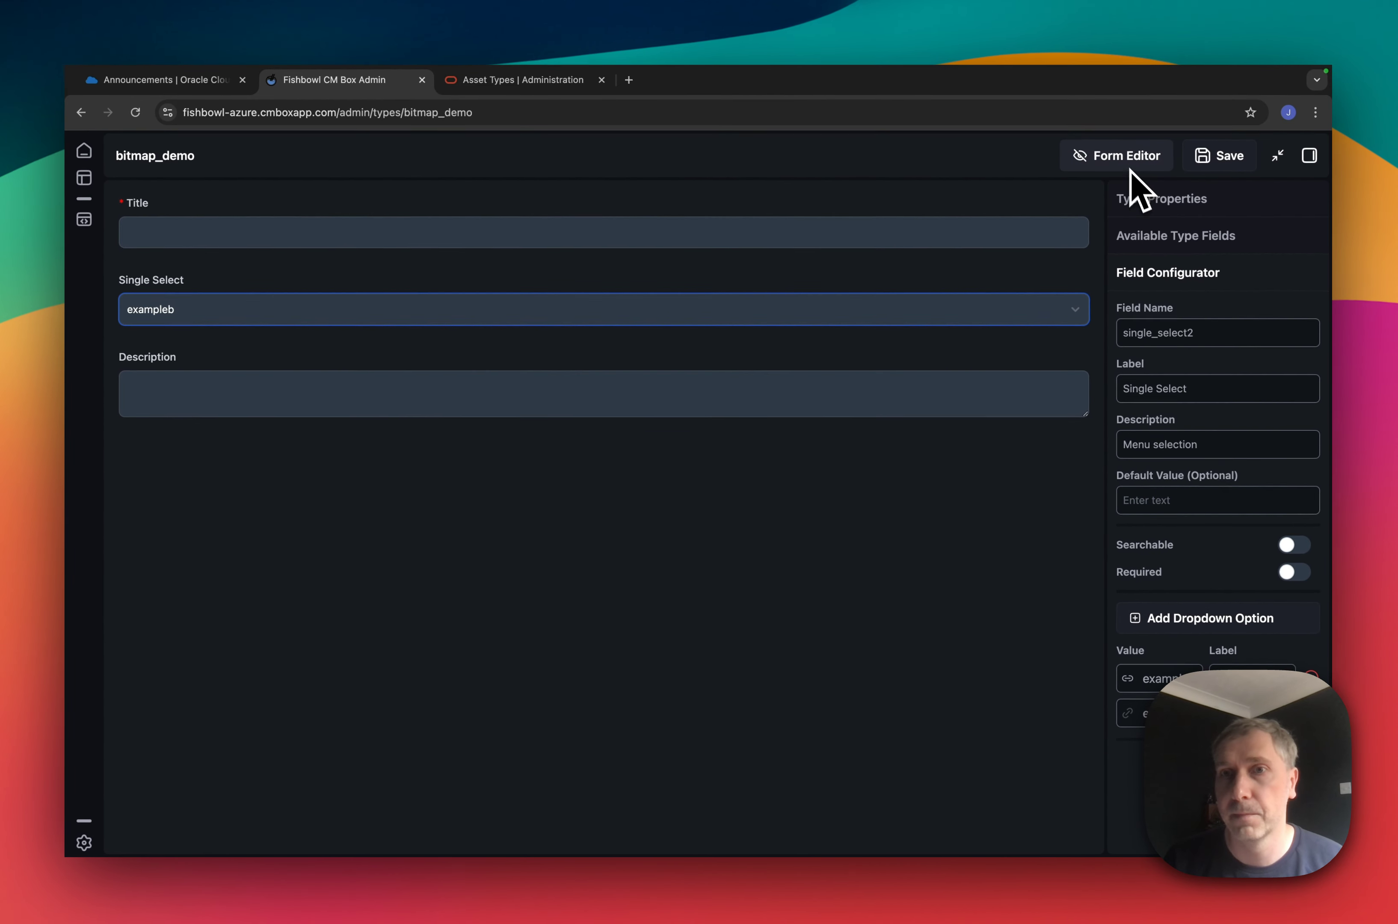
# Return to the form editor and save the bitmap_demo content type
pyautogui.click(1129, 166)
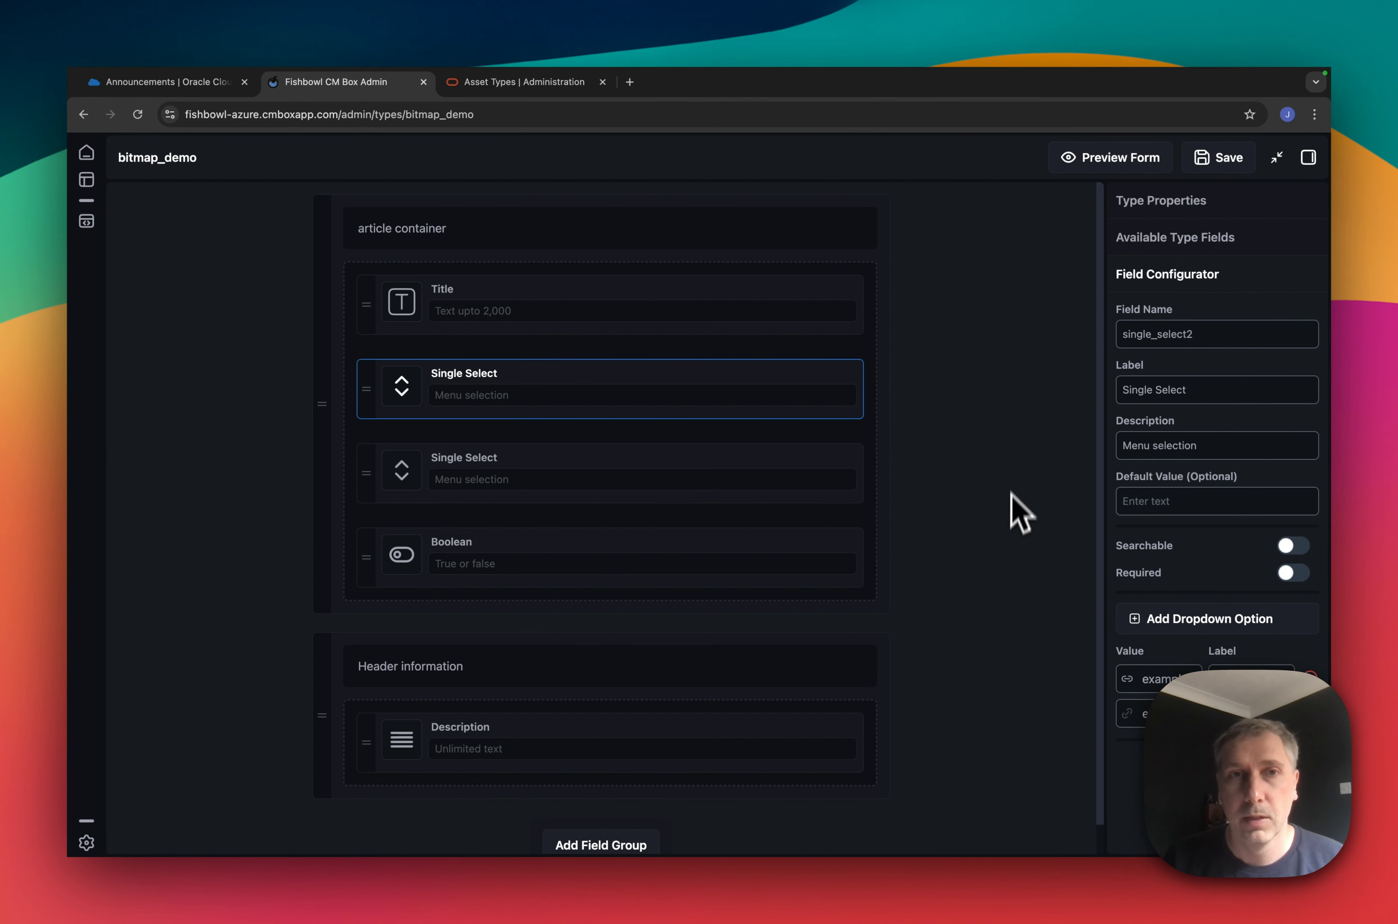
pyautogui.click(1232, 168)
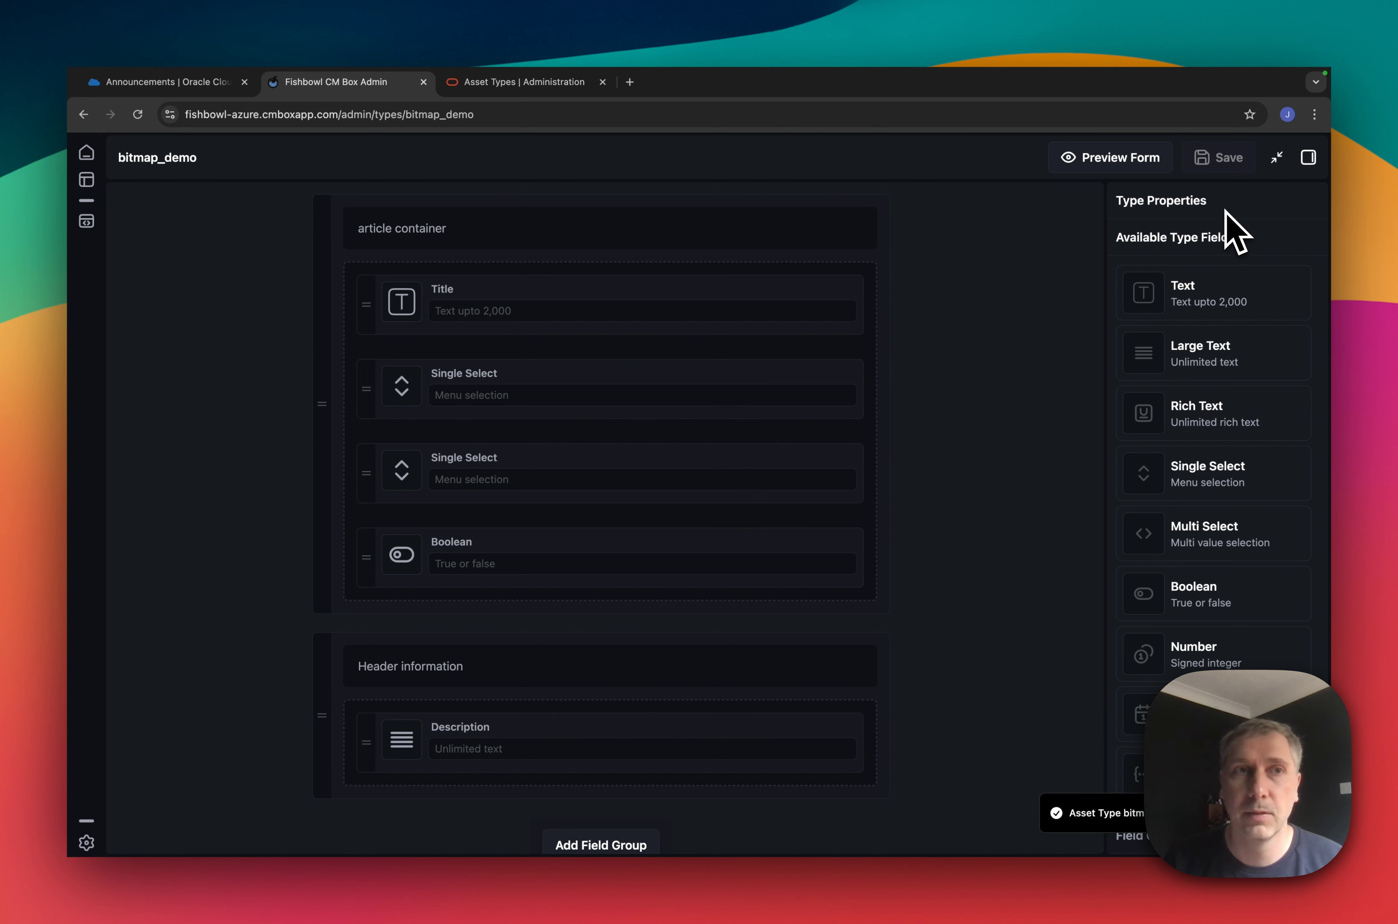
# Leave the expanded form editor and filter the content types list by "bit" across all repositories
pyautogui.click(1277, 157)
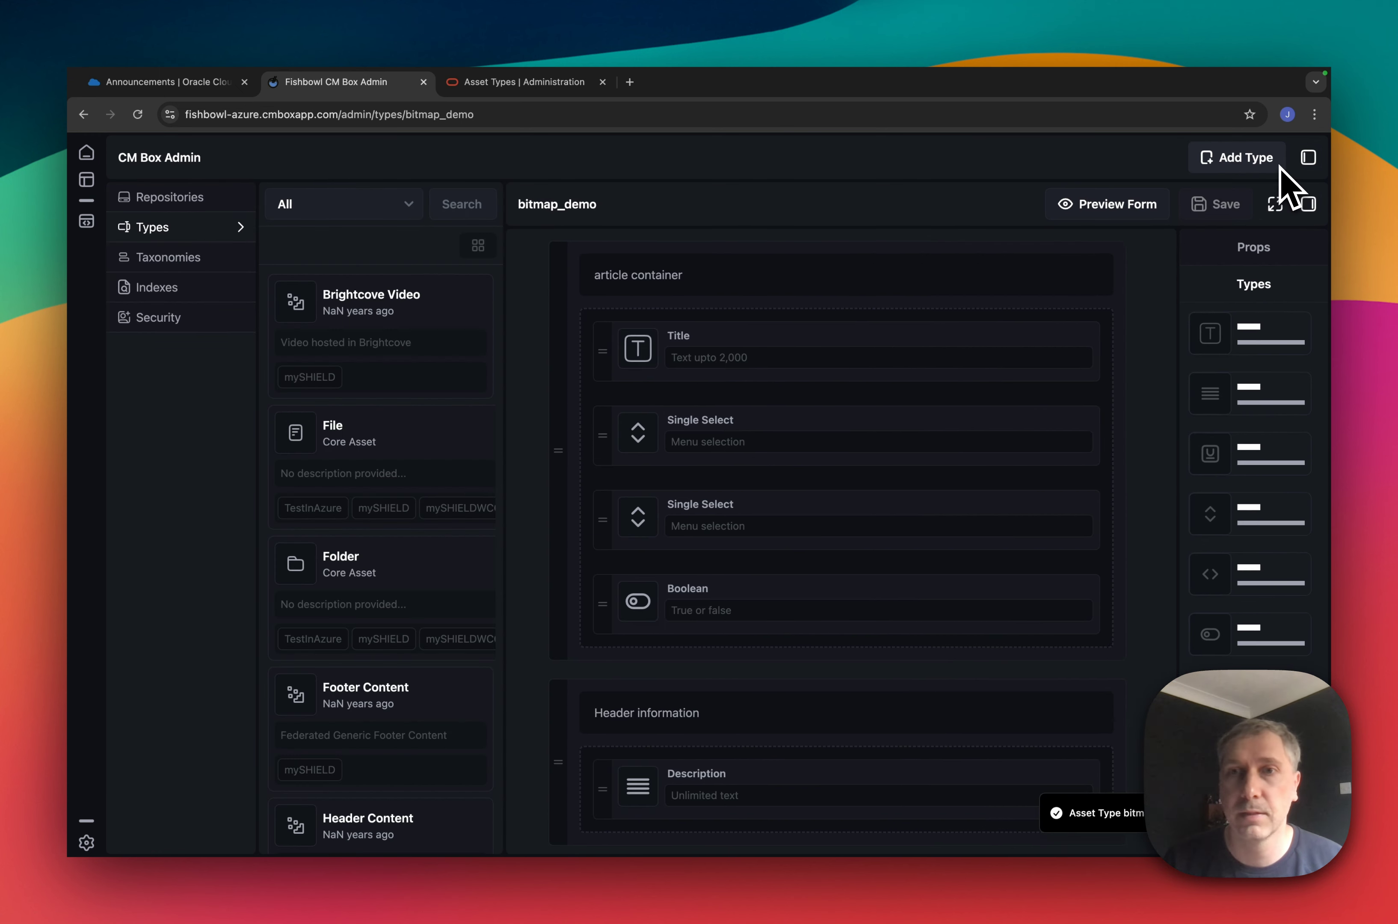
pyautogui.click(382, 205)
pyautogui.click(382, 206)
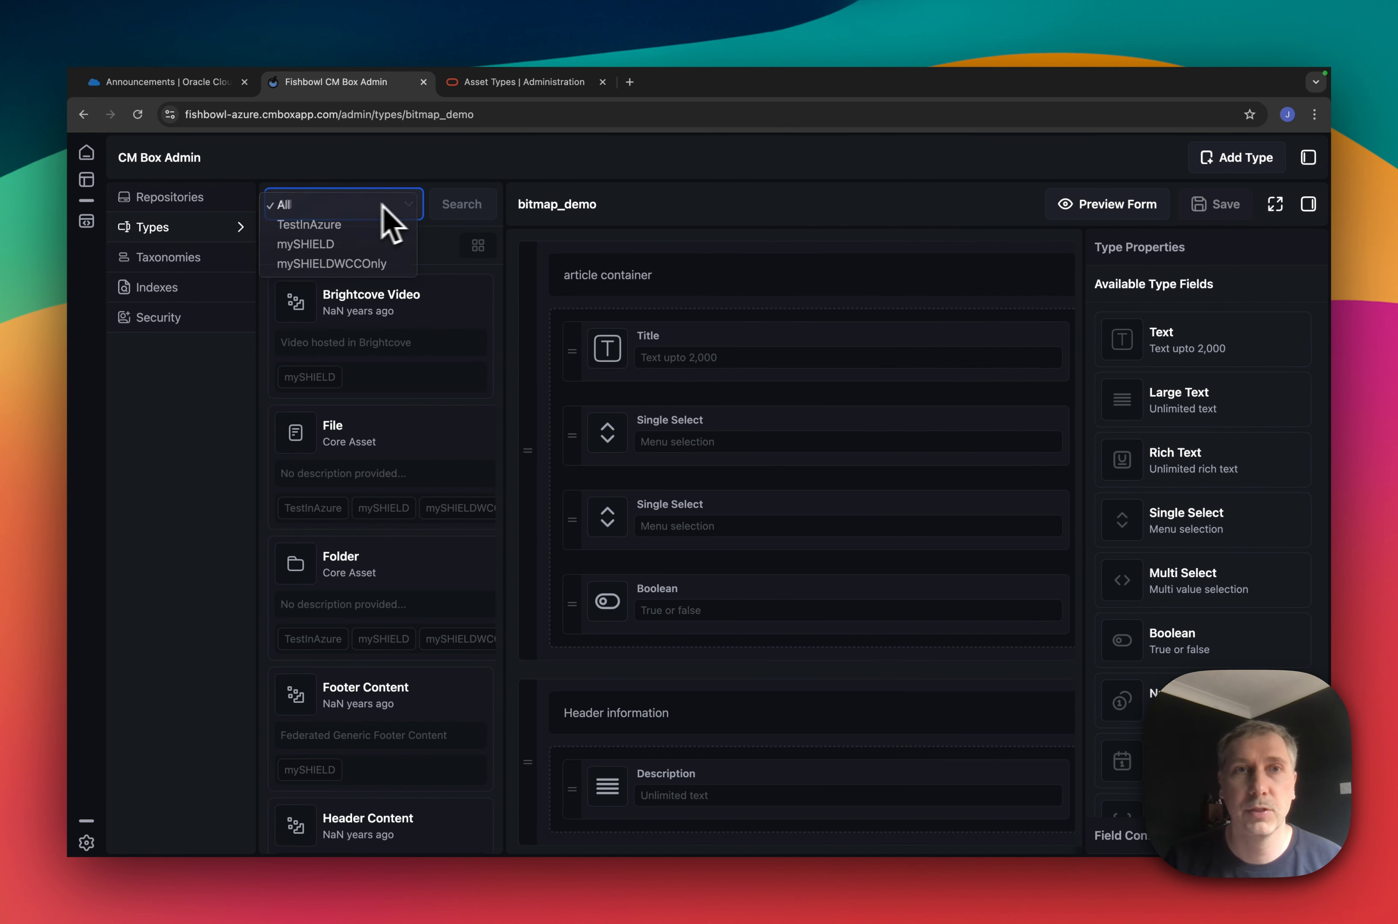
pyautogui.click(479, 204)
pyautogui.write('bit')
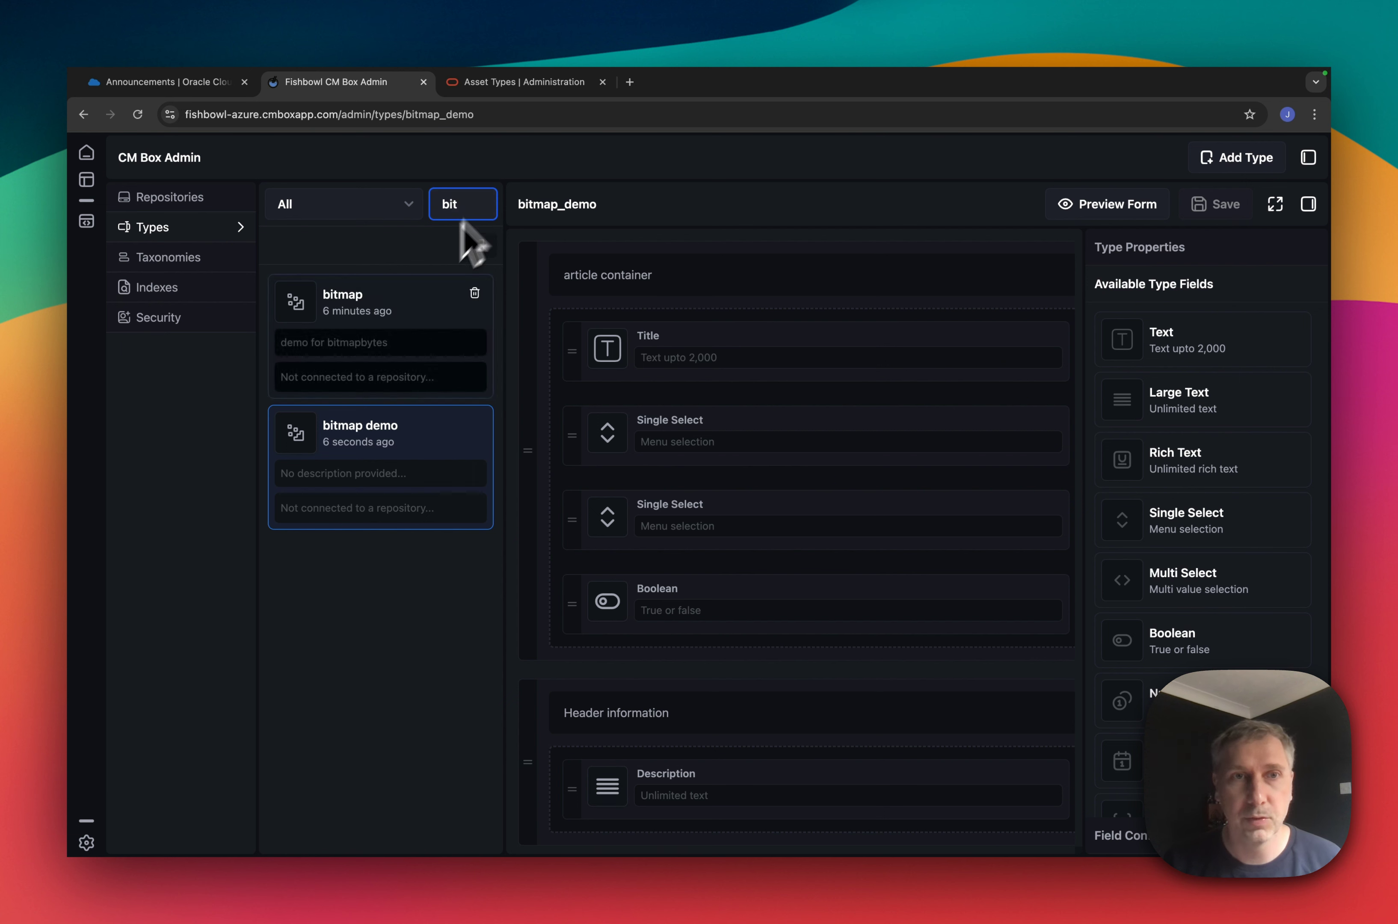
# Switch between the bitmap and bitmap demo types to compare their form layouts, ending on bitmap demo's field groups
pyautogui.click(379, 377)
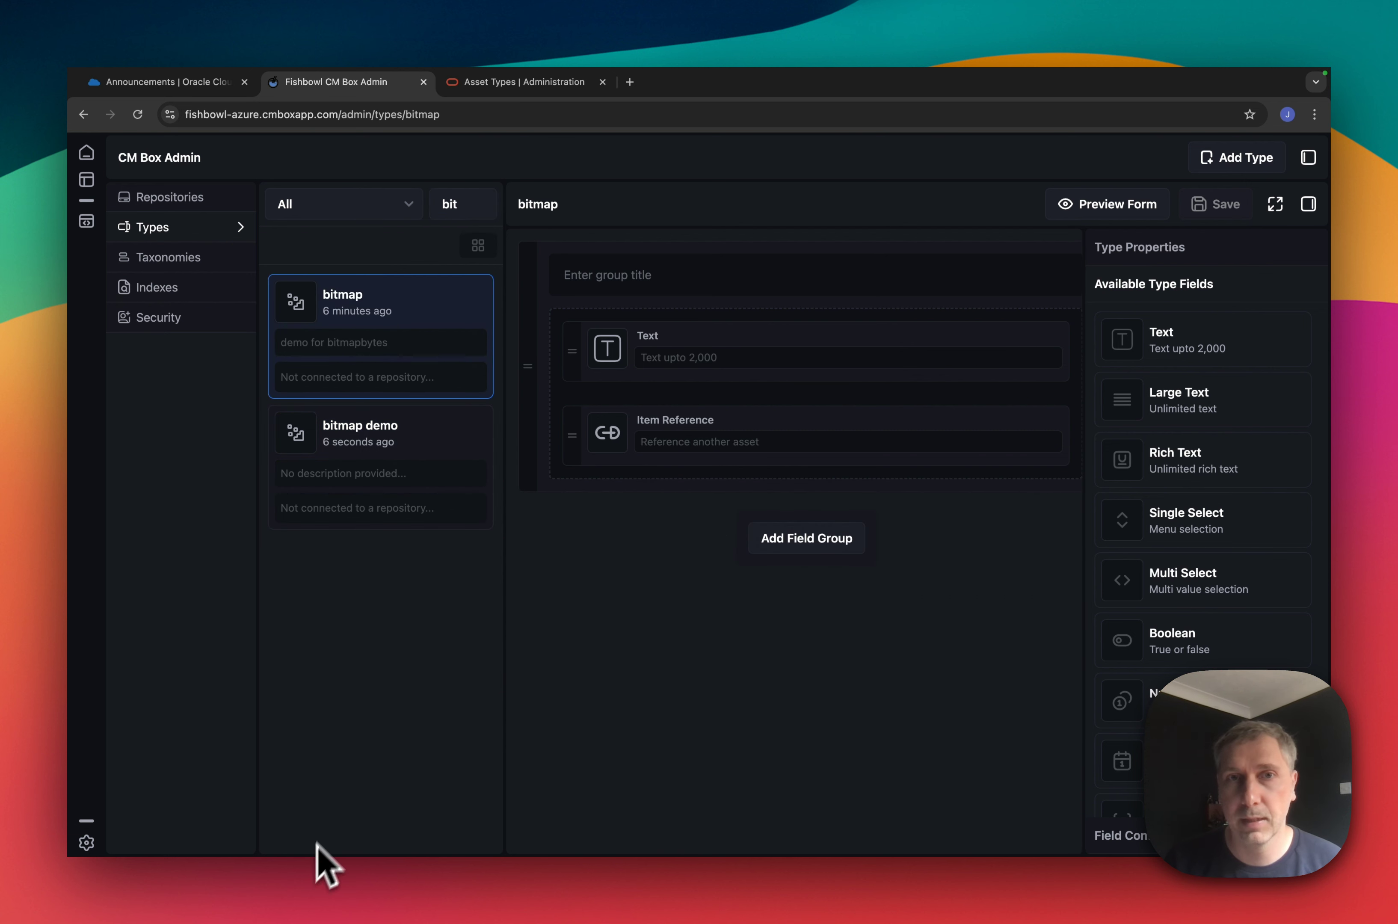
pyautogui.click(380, 513)
pyautogui.click(379, 379)
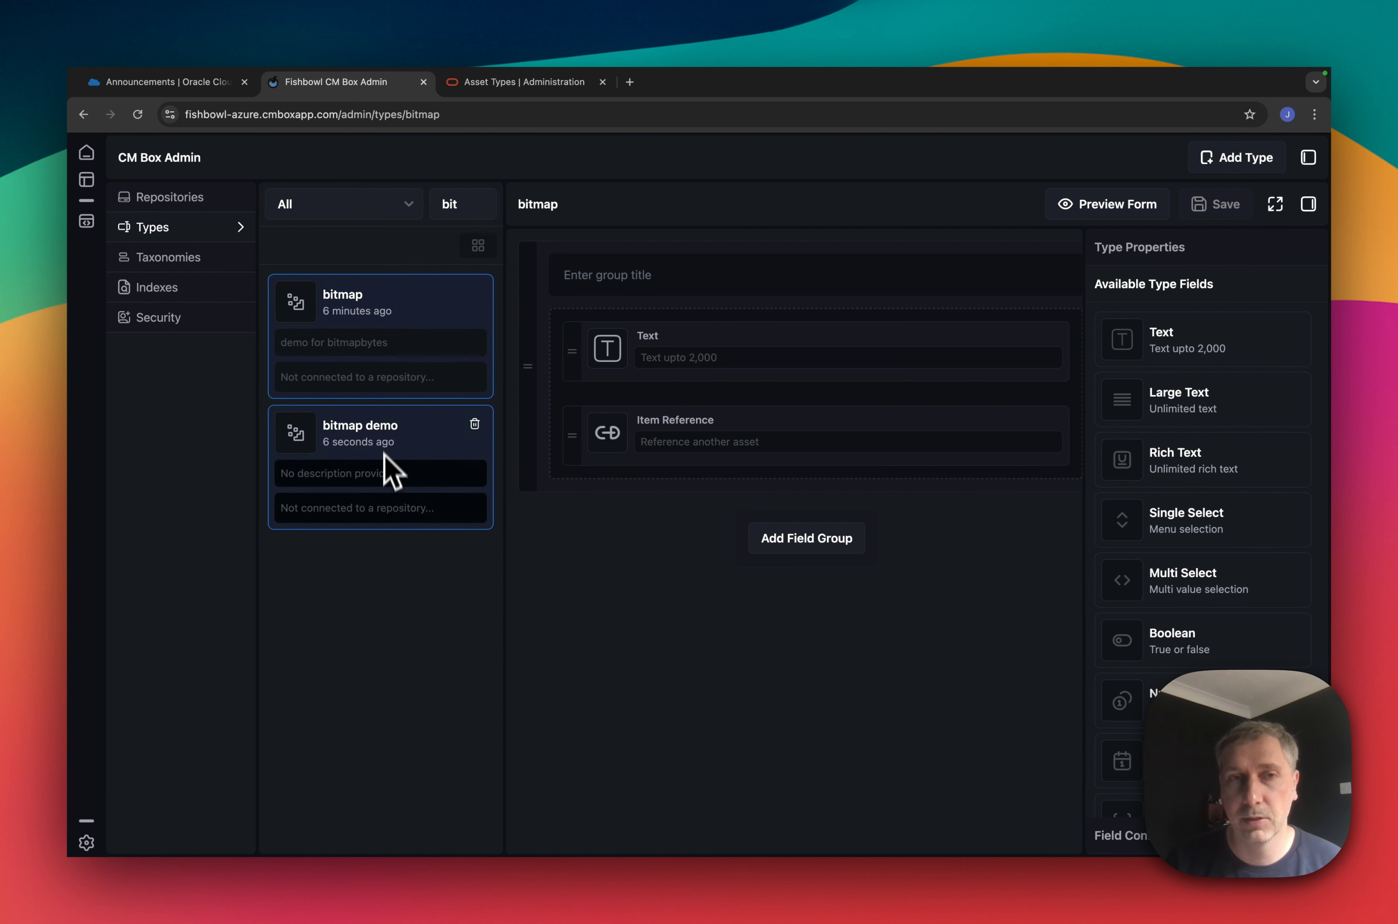
pyautogui.click(382, 457)
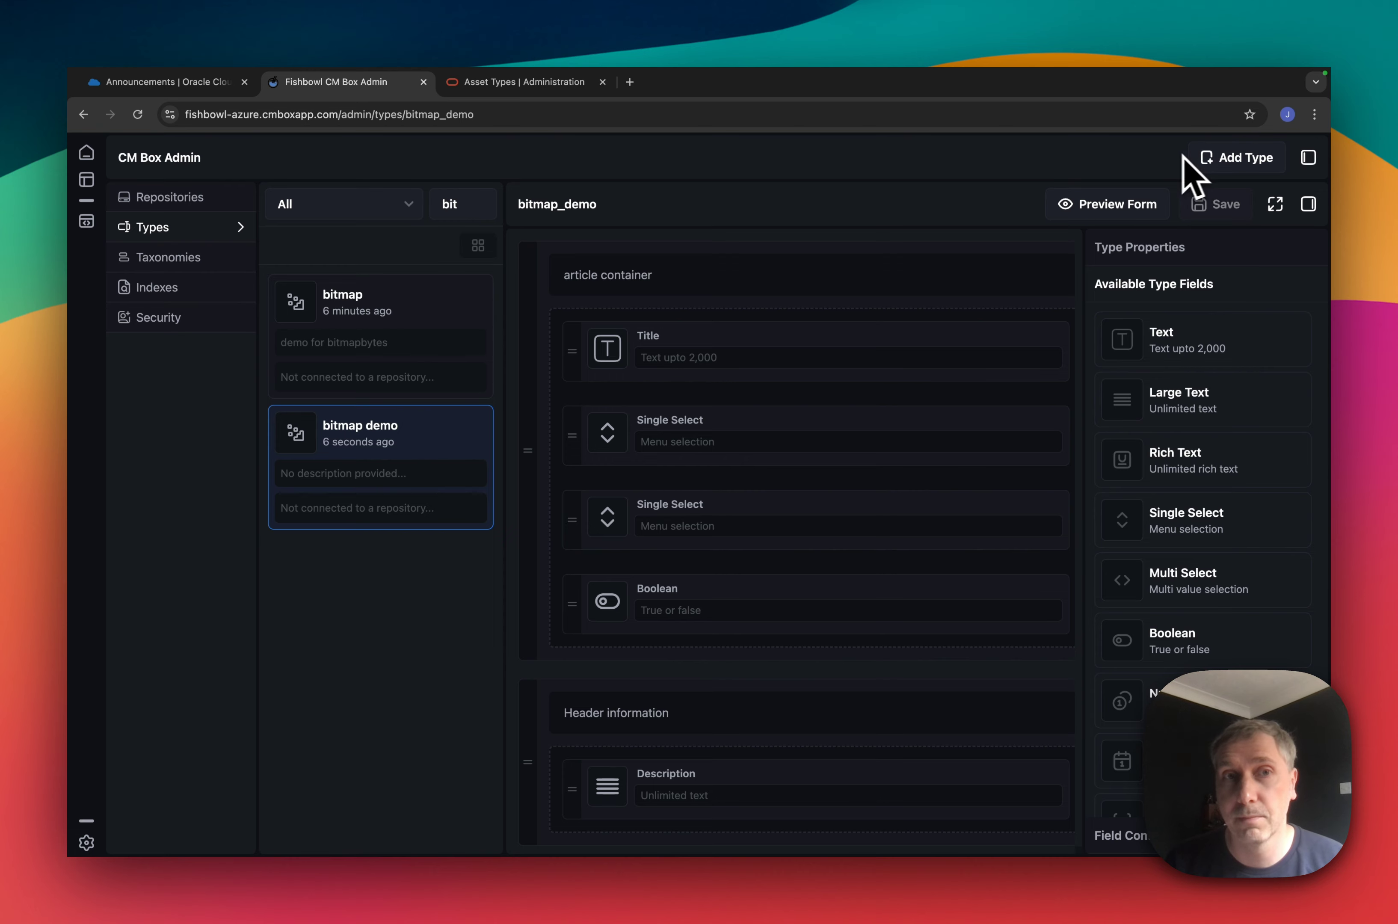
pyautogui.click(479, 355)
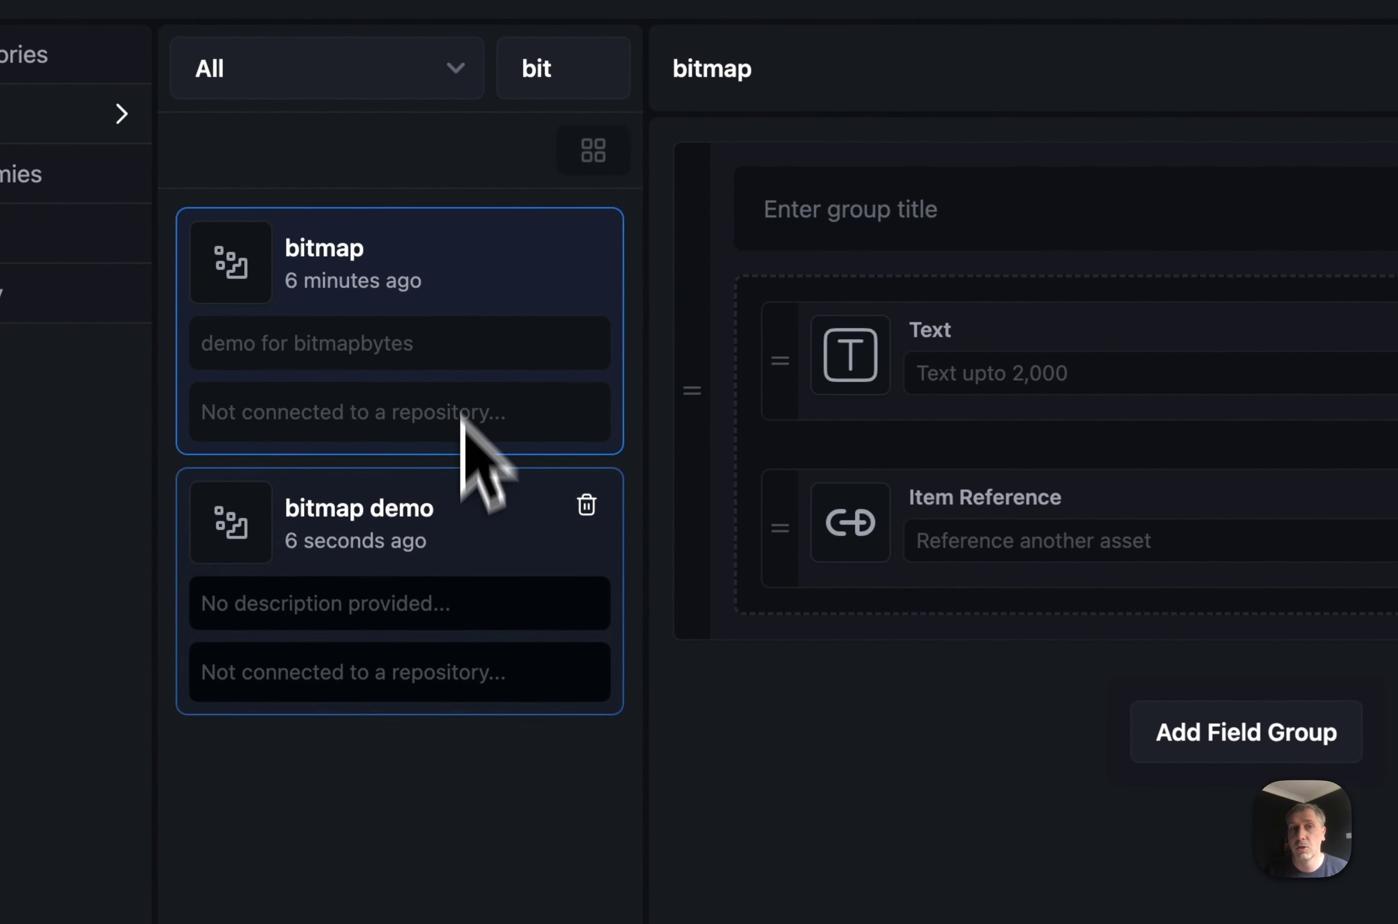
pyautogui.click(468, 540)
pyautogui.click(458, 375)
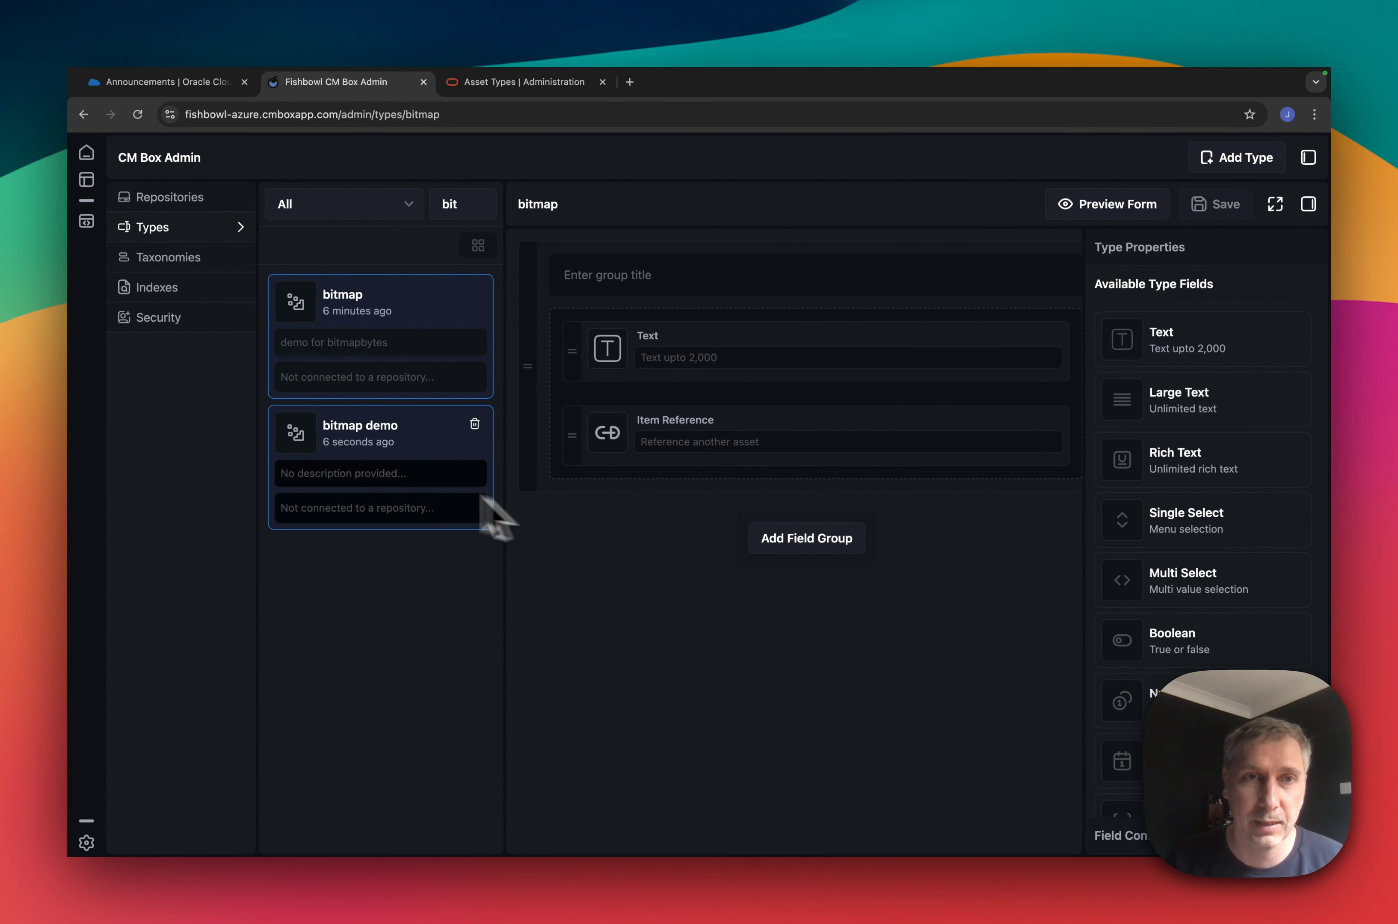
pyautogui.click(394, 480)
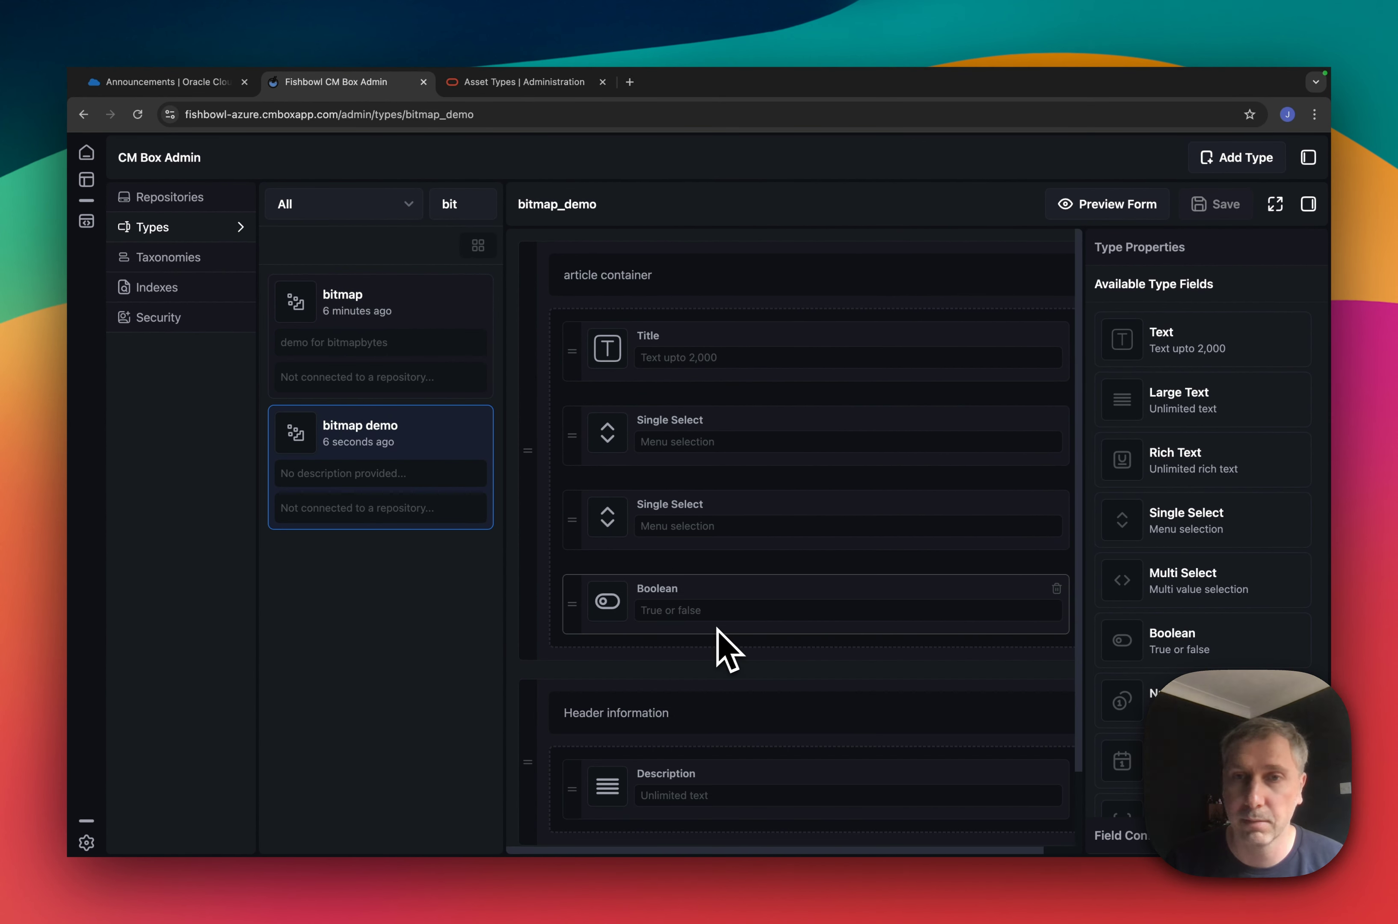
pyautogui.scroll(-1, 708, 570)
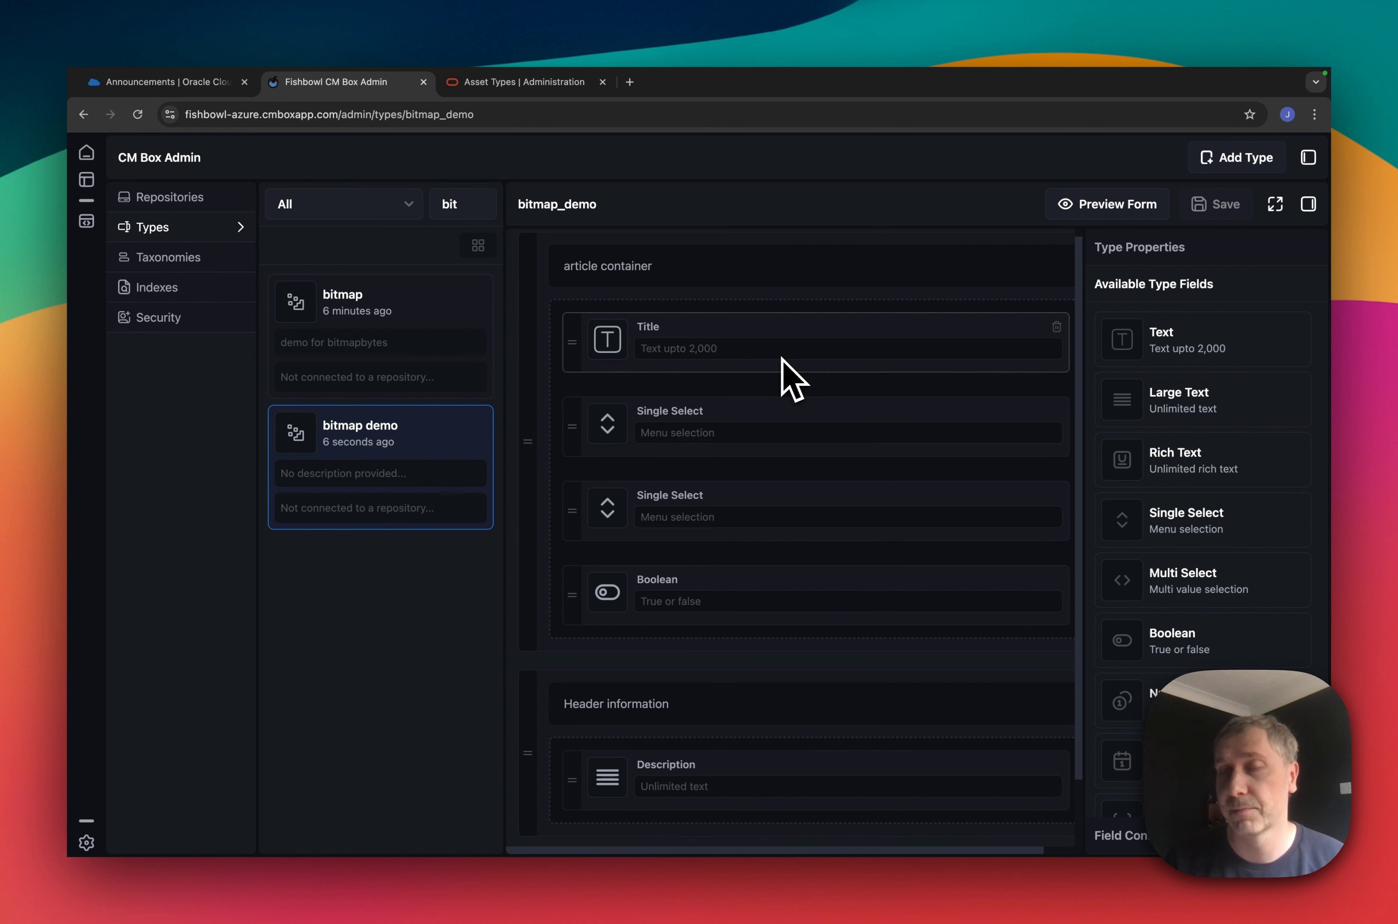